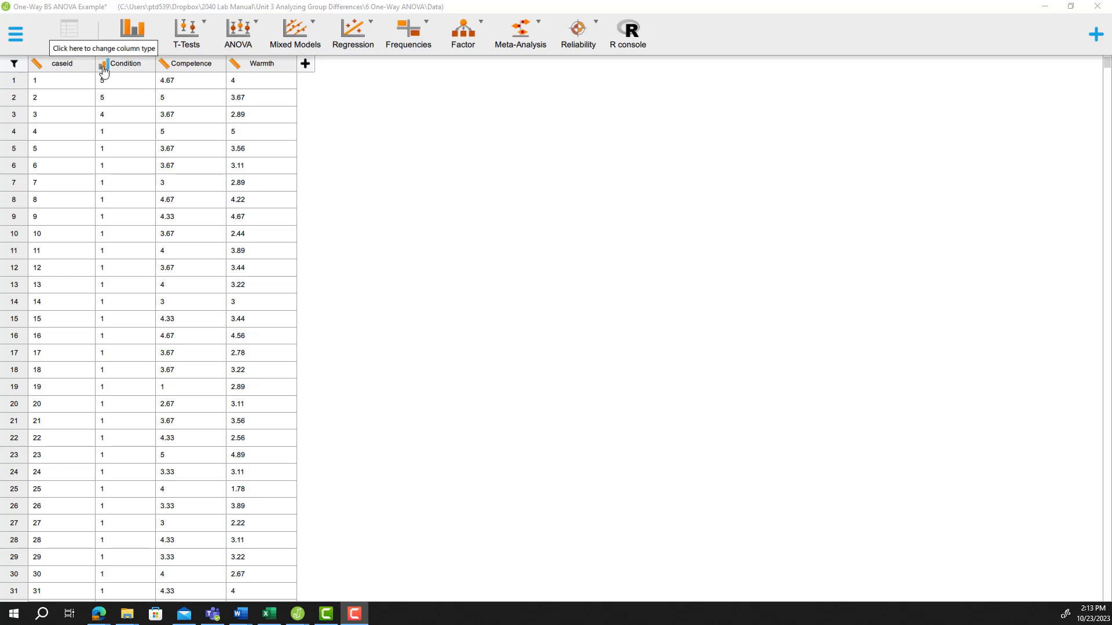
# Change the Condition variable to nominal and label its value 1 as Control
pyautogui.click(104, 68)
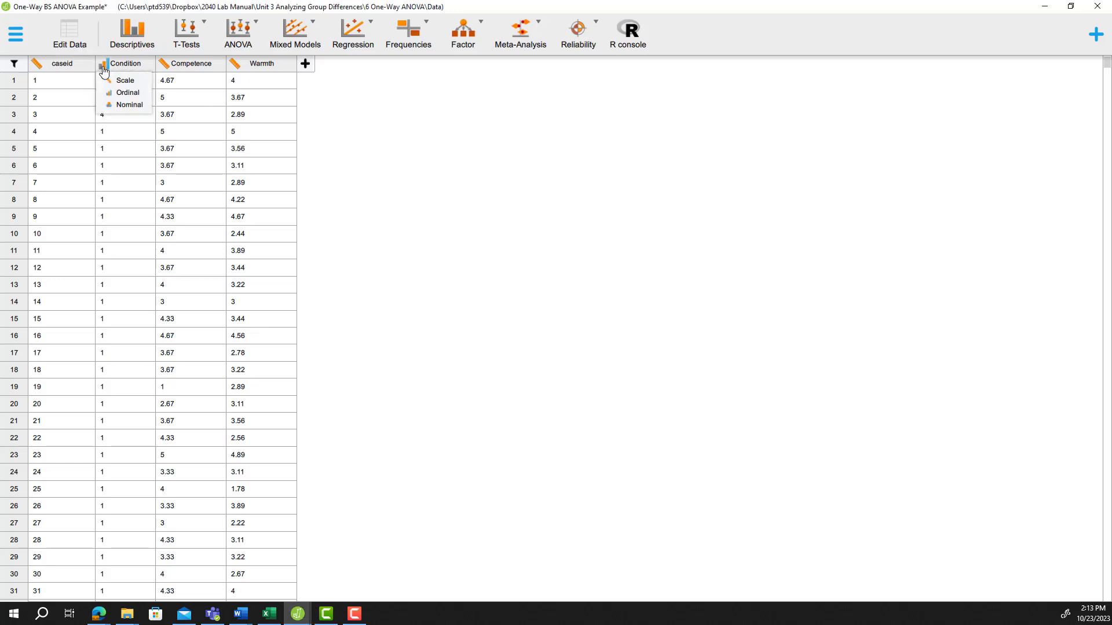
pyautogui.click(119, 110)
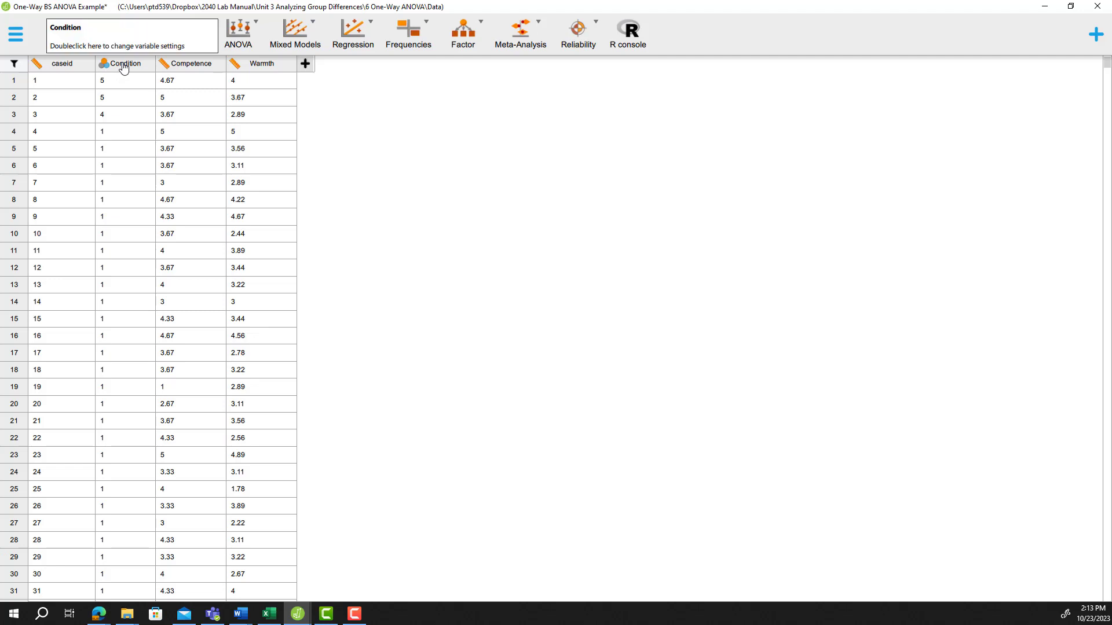
pyautogui.doubleClick(123, 68)
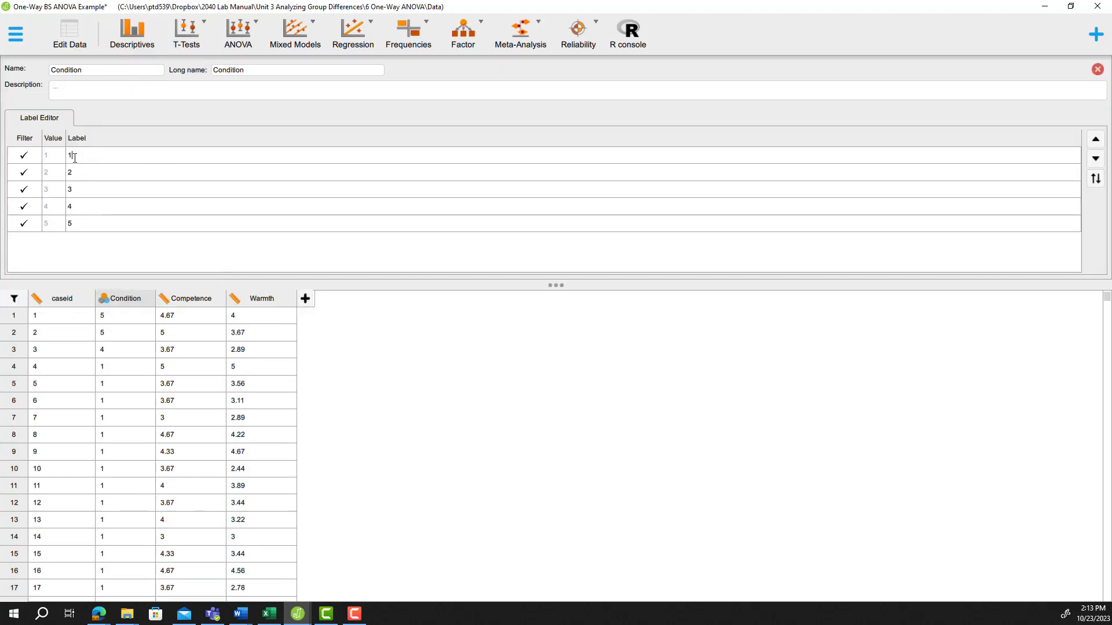
pyautogui.press('BackSpace')
pyautogui.write('Control')
# Label Condition value 2 as Science-Only Male and value 3 as Science-Only Female
pyautogui.click(77, 174)
pyautogui.click(78, 174)
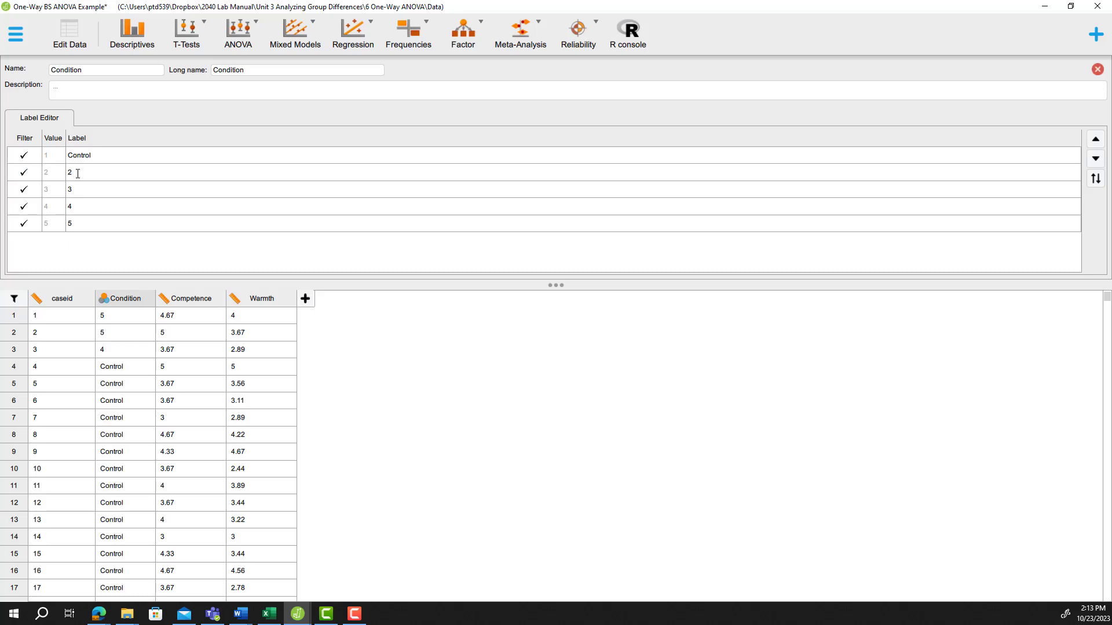
pyautogui.press('BackSpace')
pyautogui.write('Science-Only Male')
pyautogui.doubleClick(73, 188)
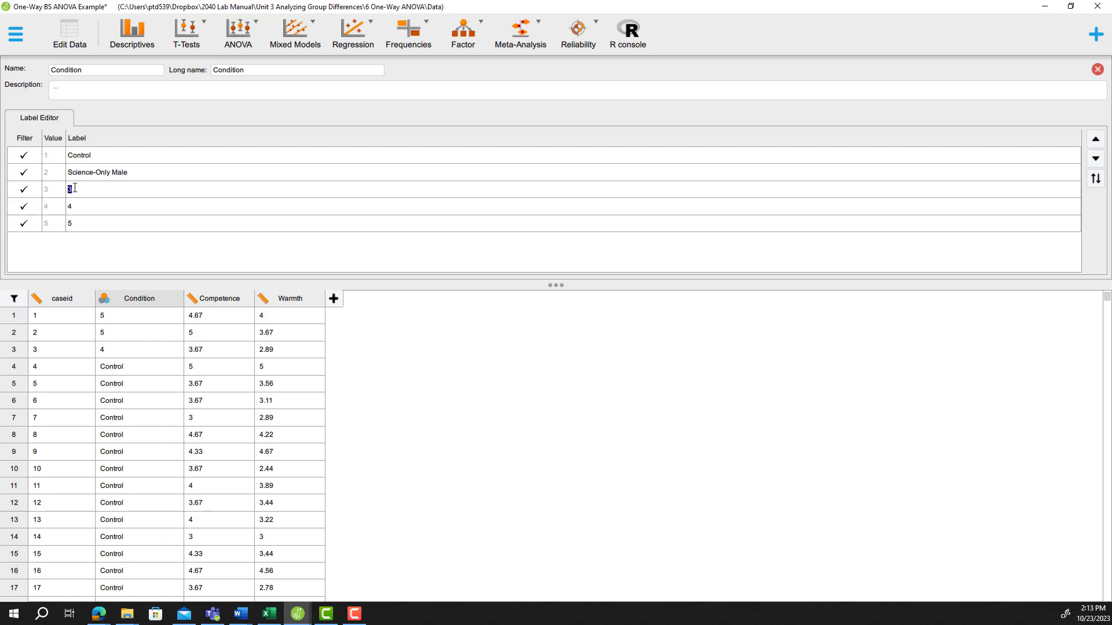
pyautogui.write('Science-Only Female')
# Label Condition value 4 as Male Selfie and value 5 as Female Selfie, and close the label editor
pyautogui.doubleClick(79, 207)
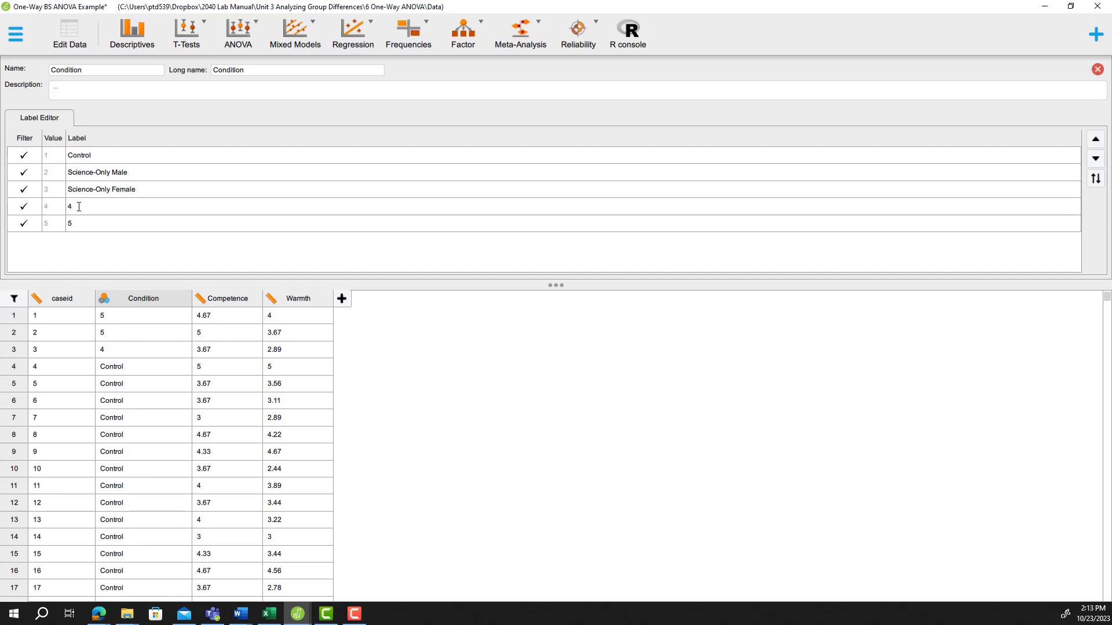
pyautogui.press('BackSpace')
pyautogui.write('Male Selfie')
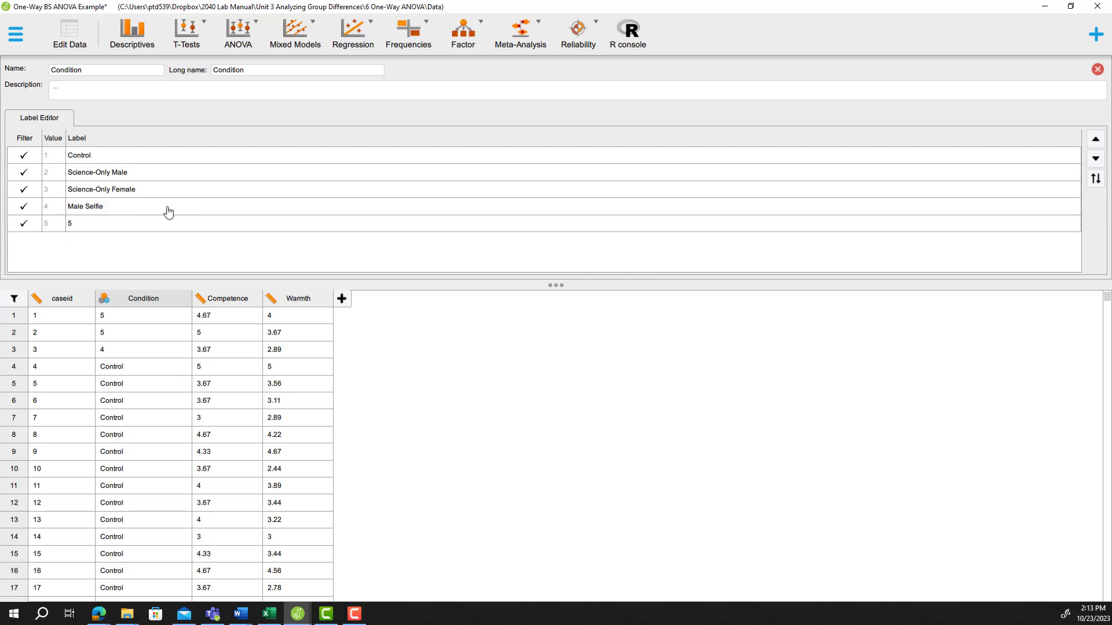
pyautogui.click(99, 229)
pyautogui.doubleClick(80, 224)
pyautogui.write('Female Selfie')
pyautogui.click(138, 209)
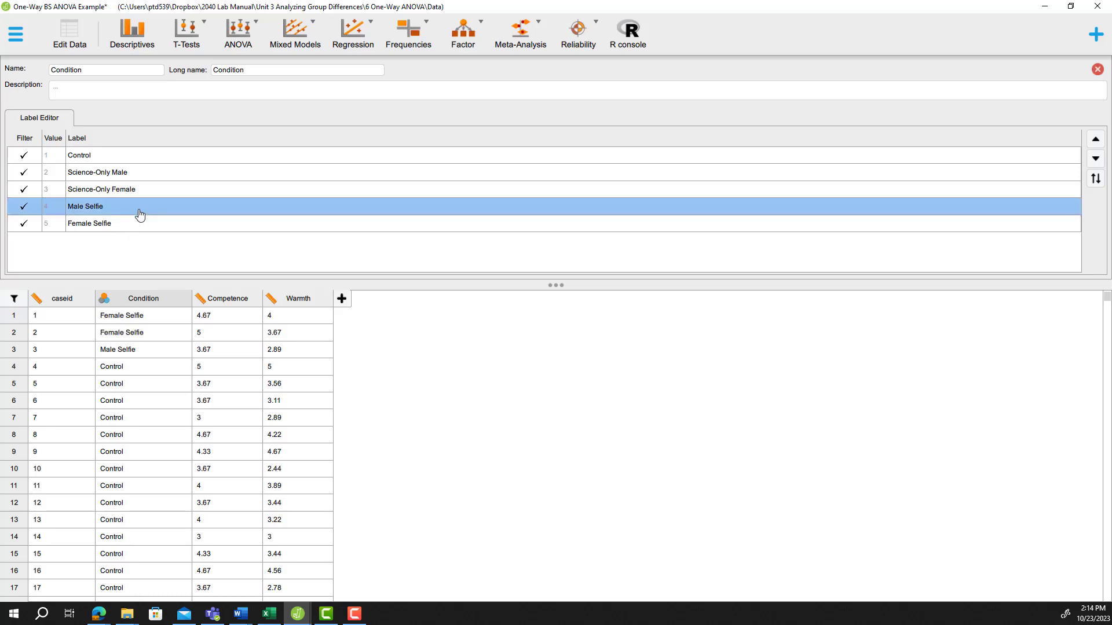
pyautogui.click(139, 226)
pyautogui.click(158, 188)
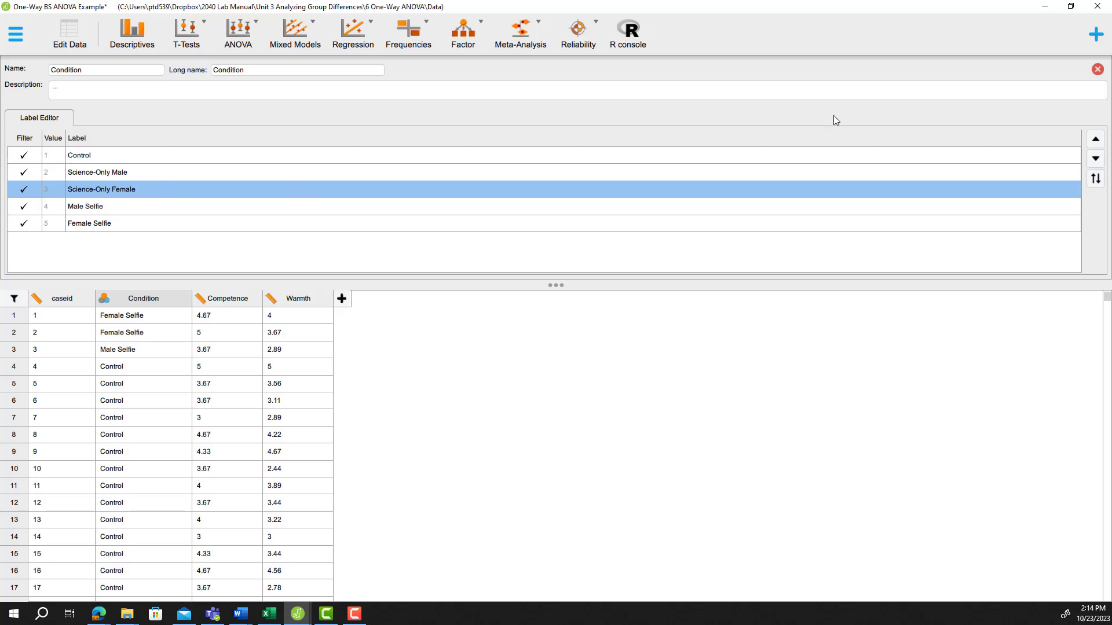
pyautogui.click(1098, 70)
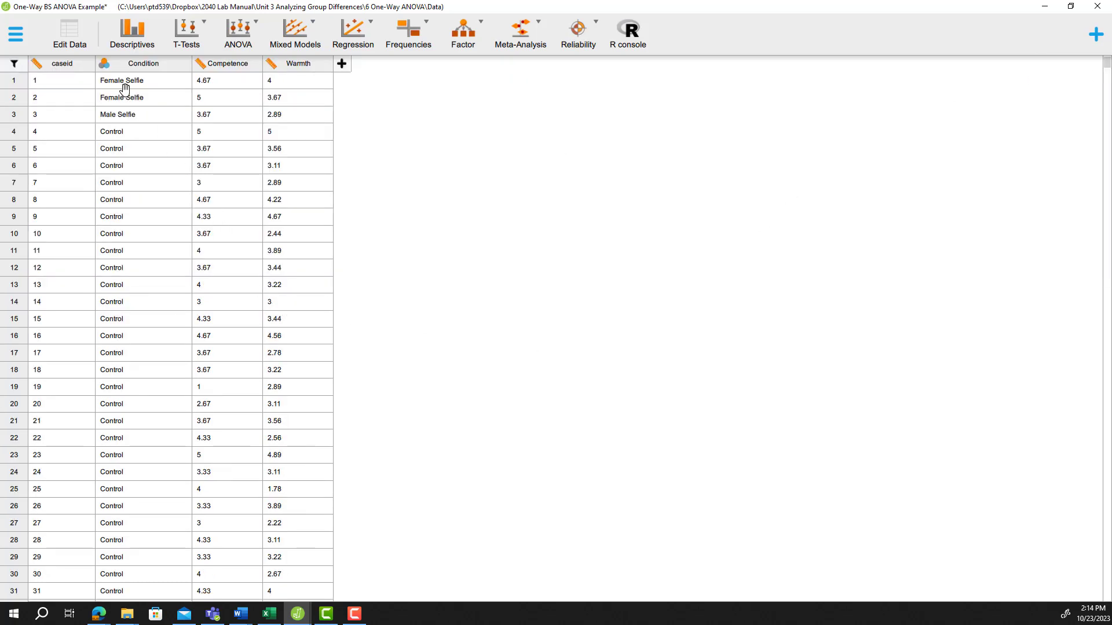
# Create a descriptive statistics analysis of Warmth split by Condition
pyautogui.scroll(-10, 113, 314)
pyautogui.scroll(-20, 134, 456)
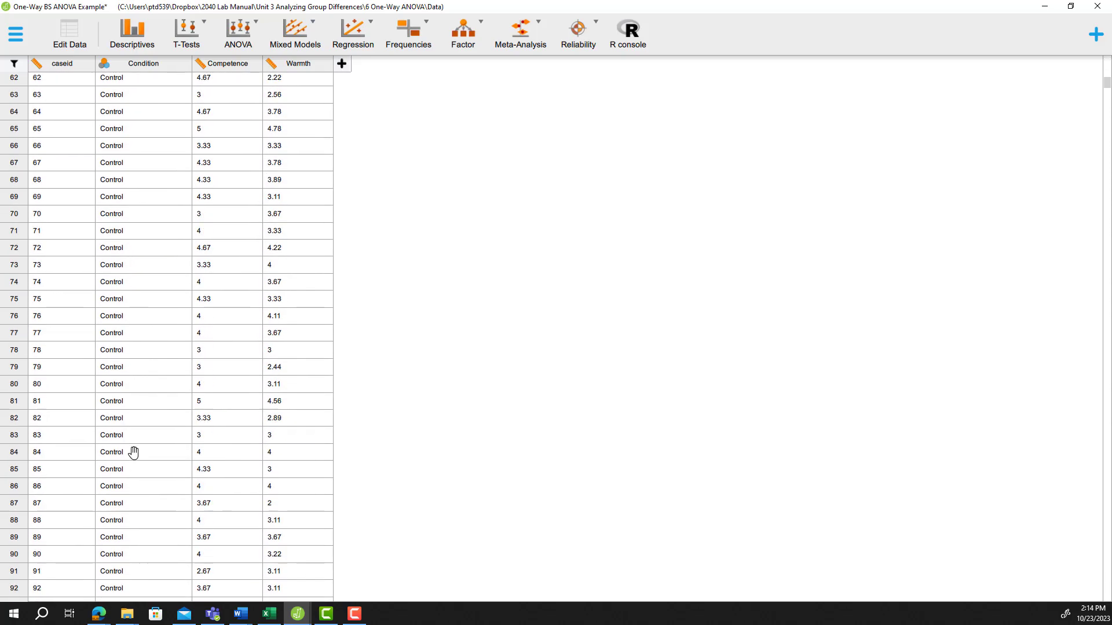
pyautogui.scroll(-8, 135, 459)
pyautogui.scroll(20, 142, 459)
pyautogui.scroll(20, 148, 458)
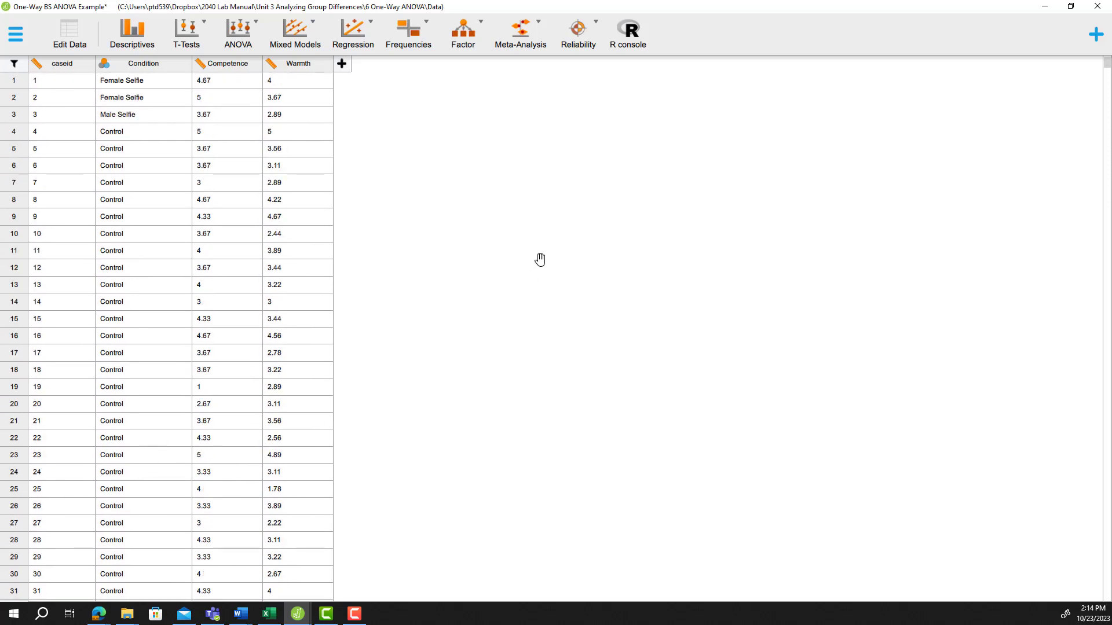
pyautogui.click(128, 42)
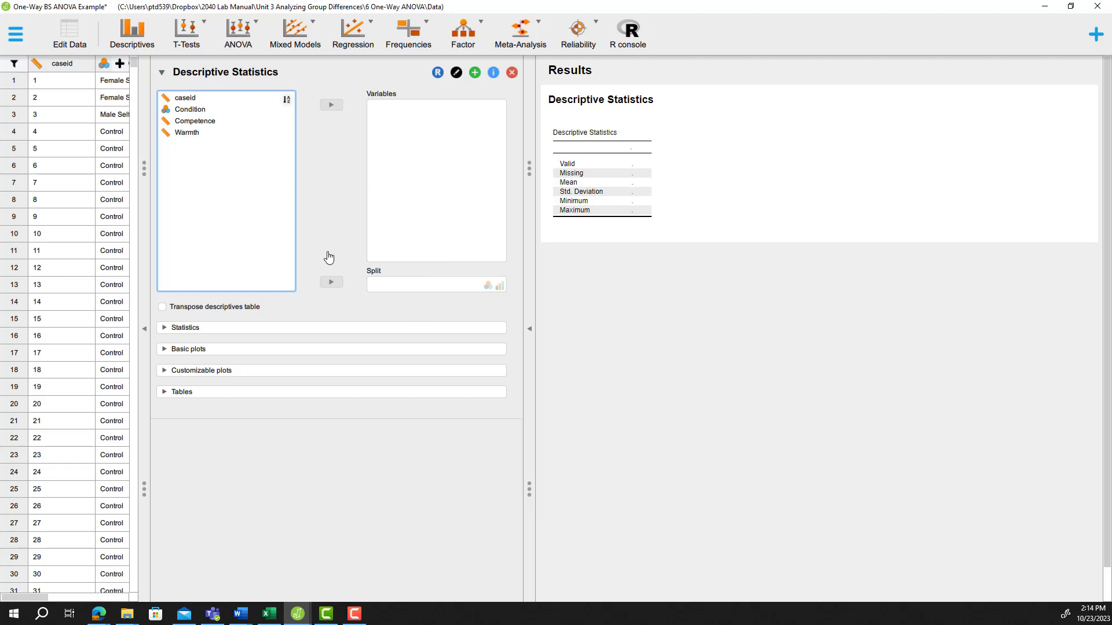
pyautogui.moveTo(180, 114); pyautogui.dragTo(377, 301)
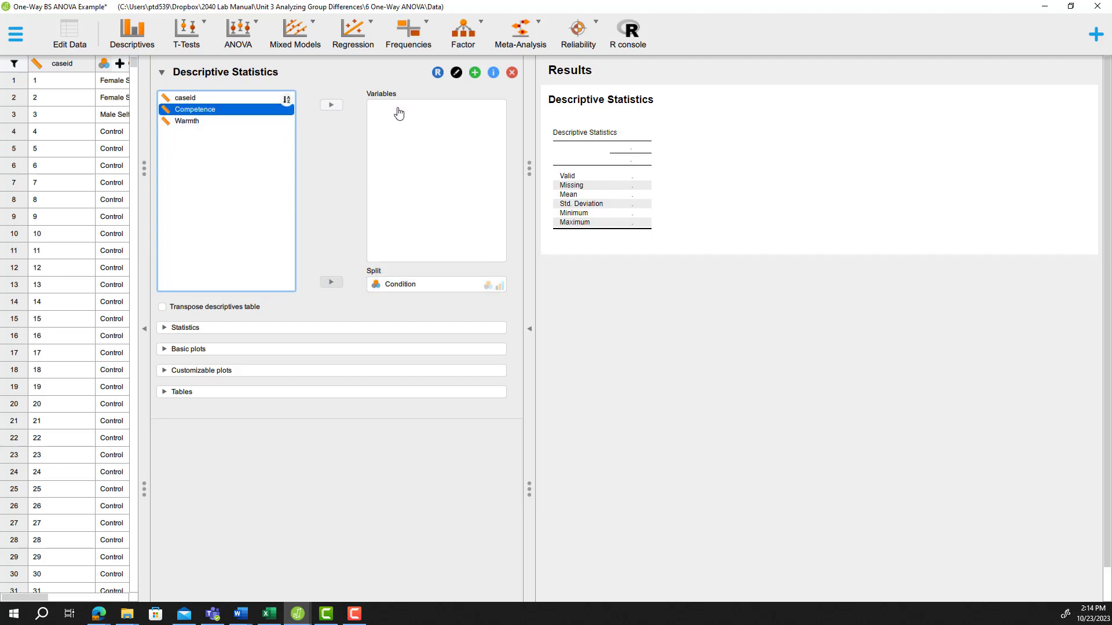
pyautogui.click(182, 122)
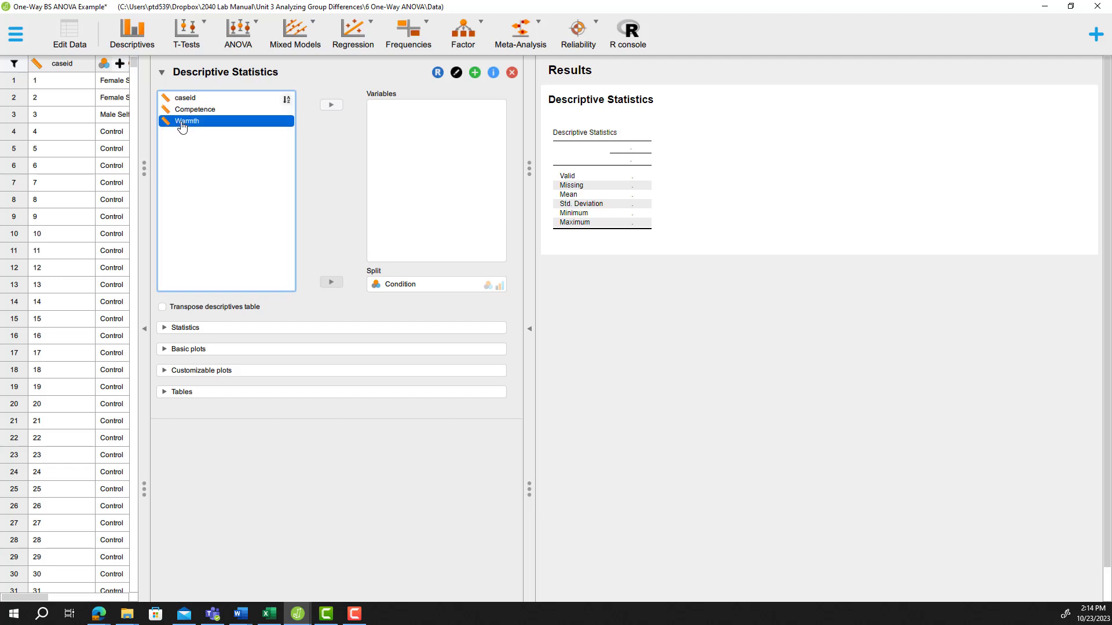
pyautogui.moveTo(181, 125); pyautogui.dragTo(214, 119)
pyautogui.click(331, 104)
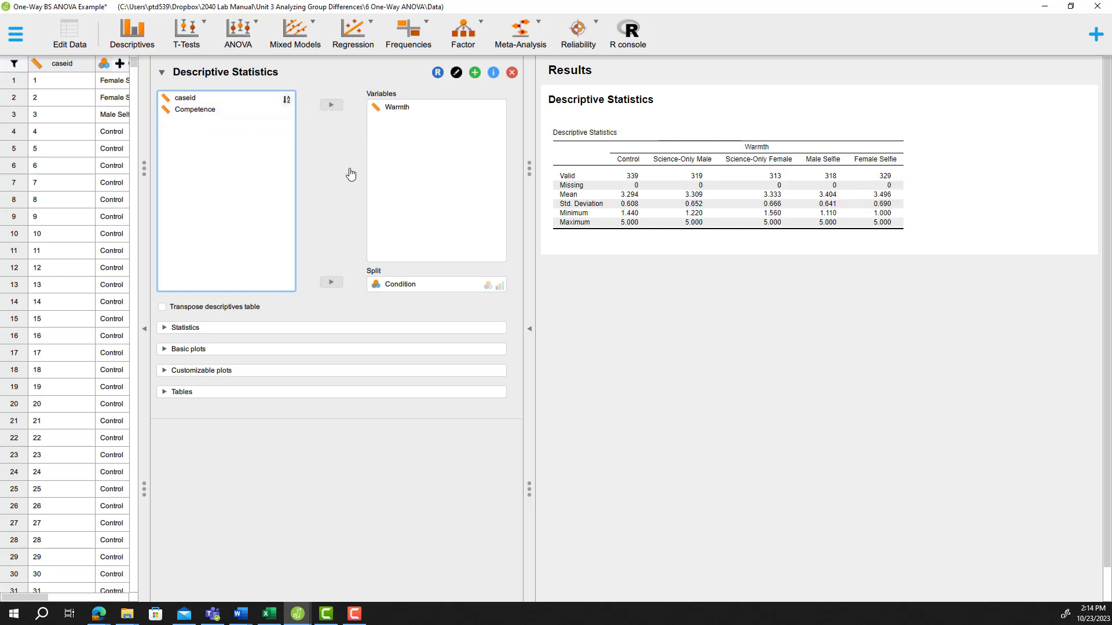
# Add skewness and kurtosis to the descriptive statistics
pyautogui.click(271, 329)
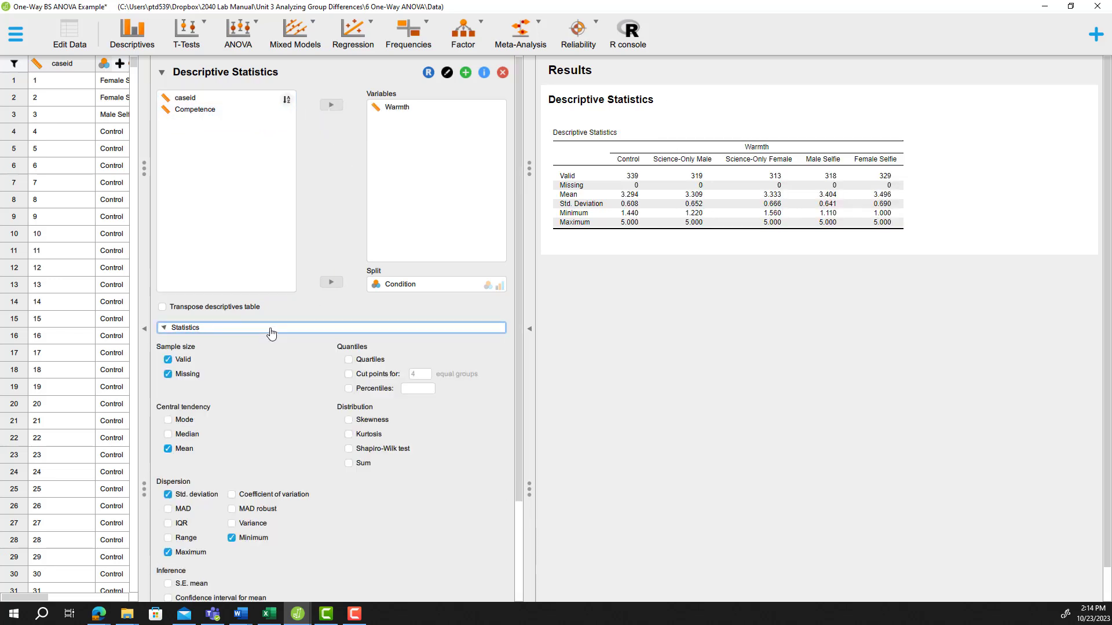
pyautogui.click(359, 422)
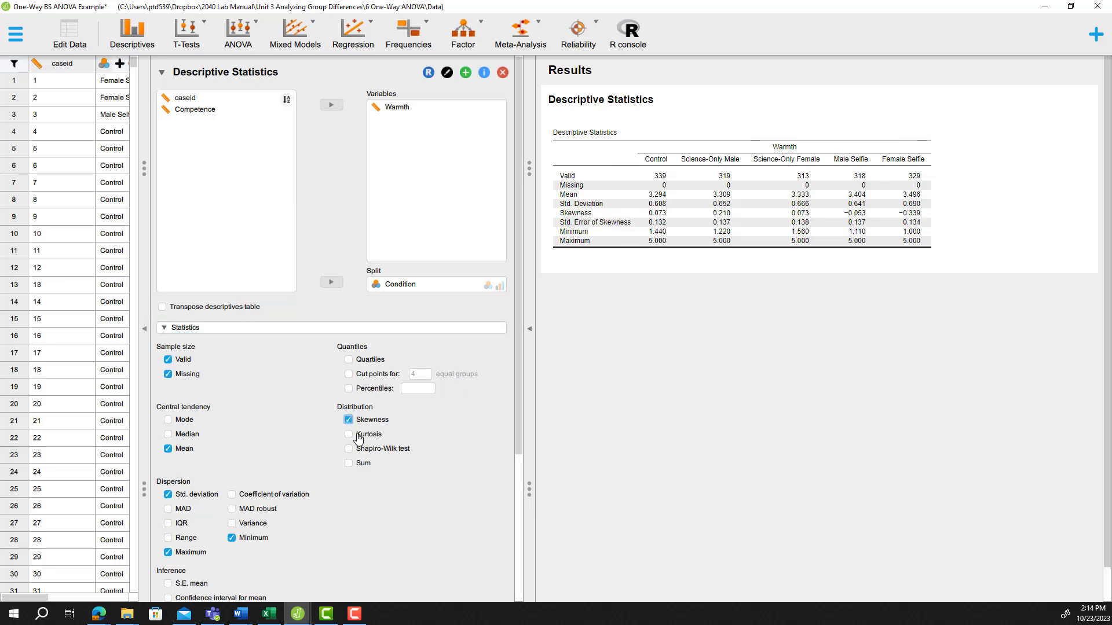
pyautogui.click(358, 436)
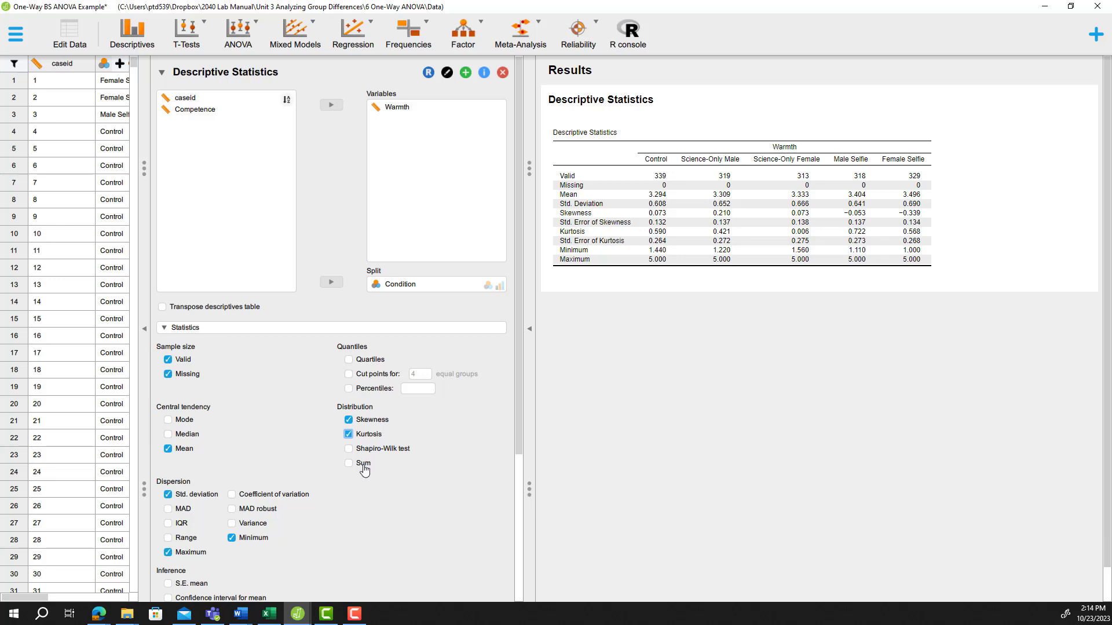
# Add boxplots with labelled outliers to the descriptive analysis
pyautogui.scroll(-1, 345, 490)
pyautogui.scroll(-1, 346, 488)
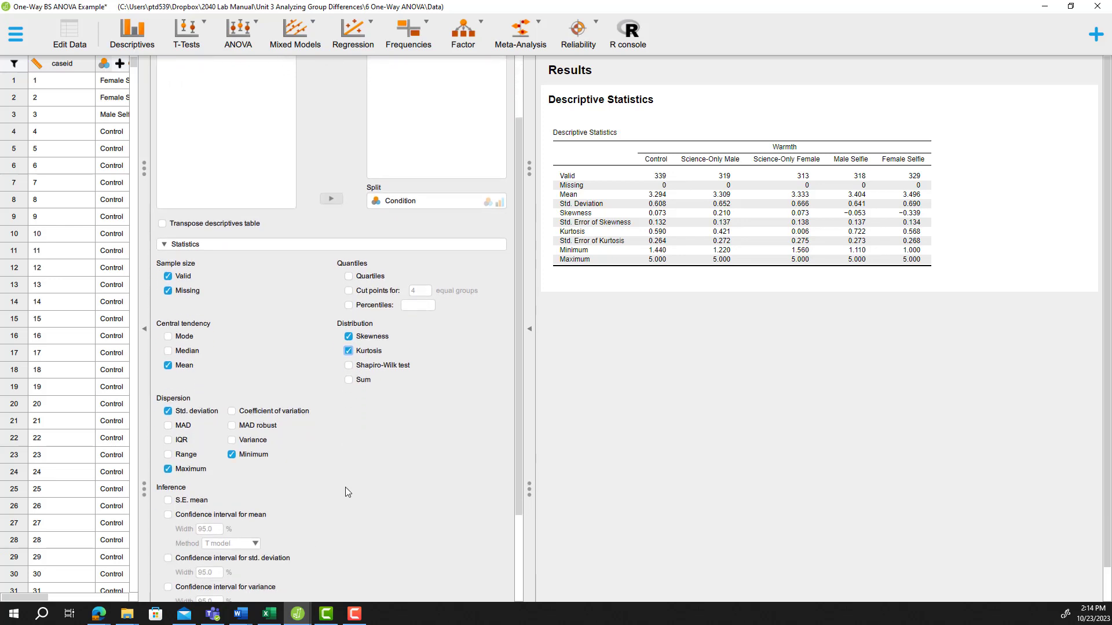
pyautogui.scroll(-2, 345, 484)
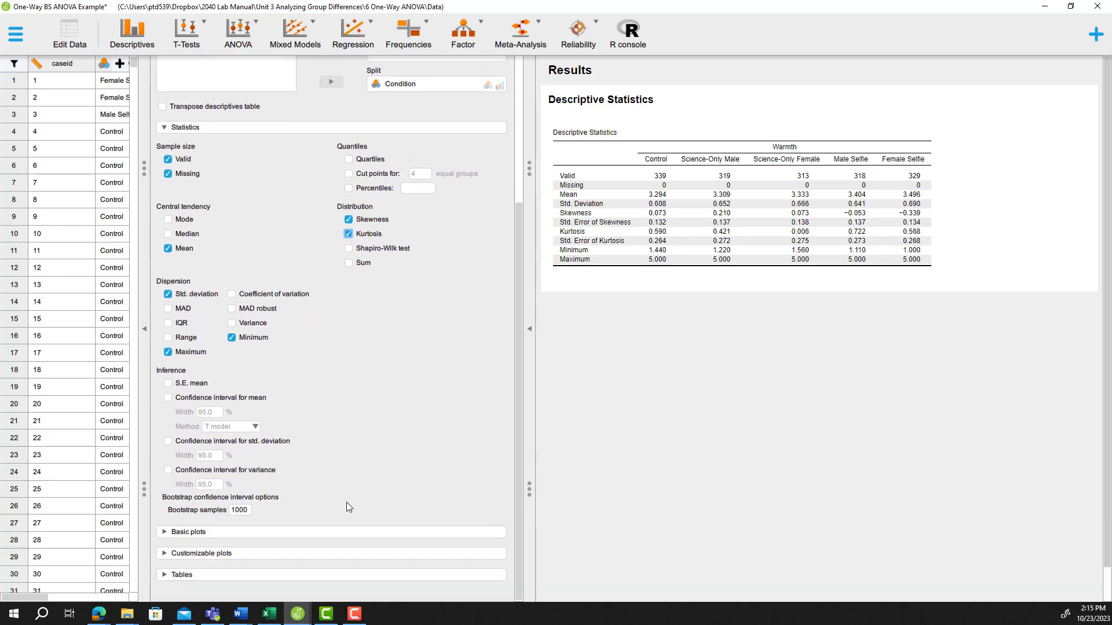
pyautogui.click(270, 559)
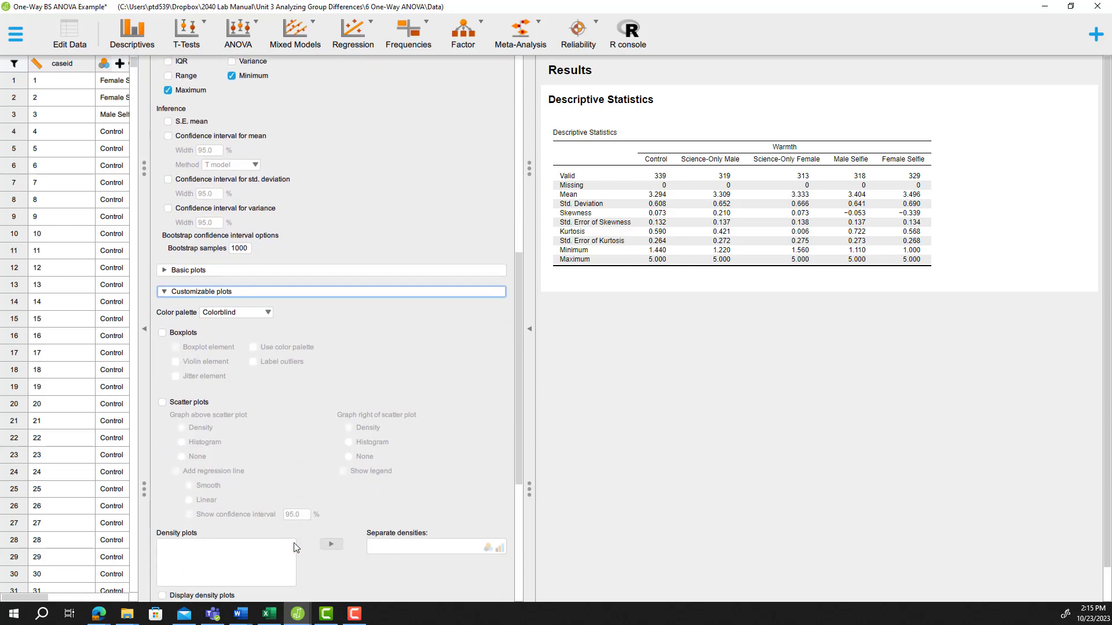
pyautogui.click(162, 102)
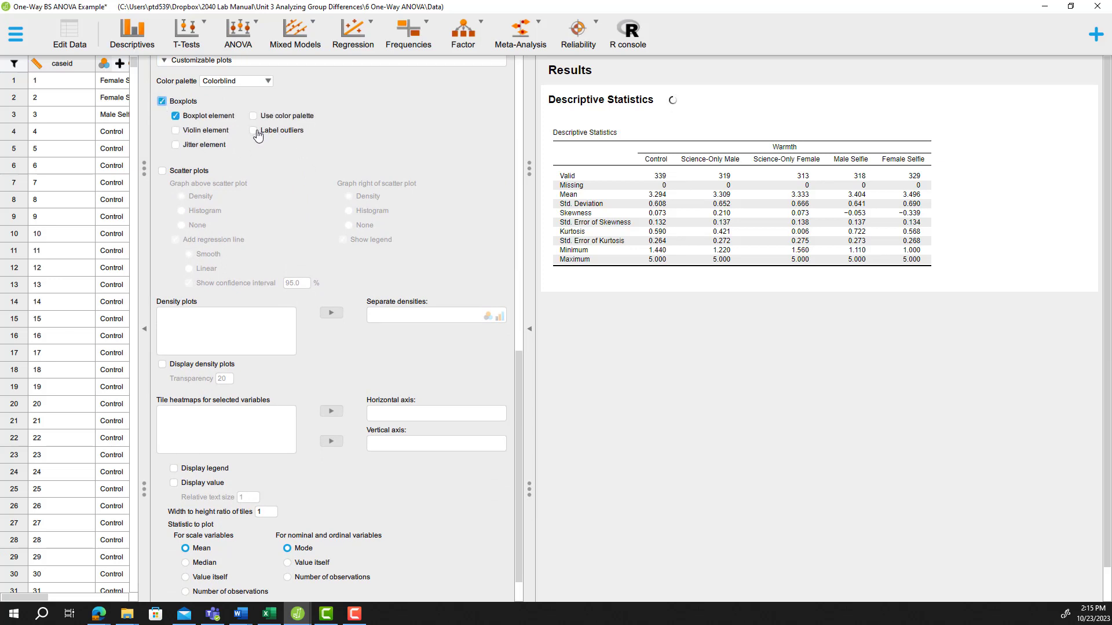
pyautogui.click(255, 131)
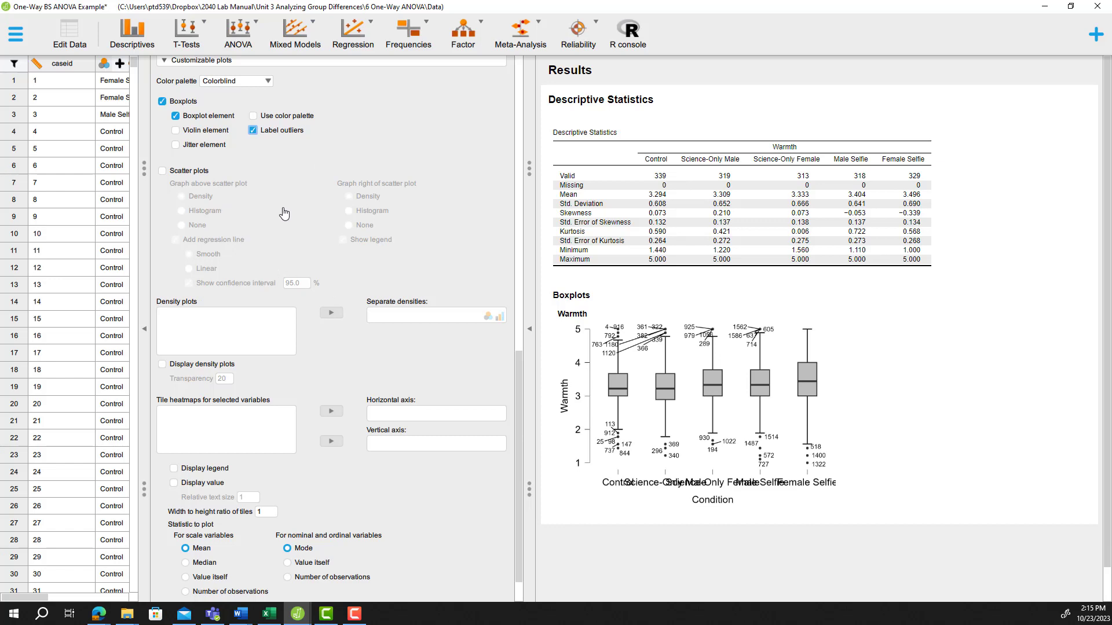
# Hide the data and the input options, and enlarge the Warmth boxplot until the condition labels no longer overlap
pyautogui.click(146, 336)
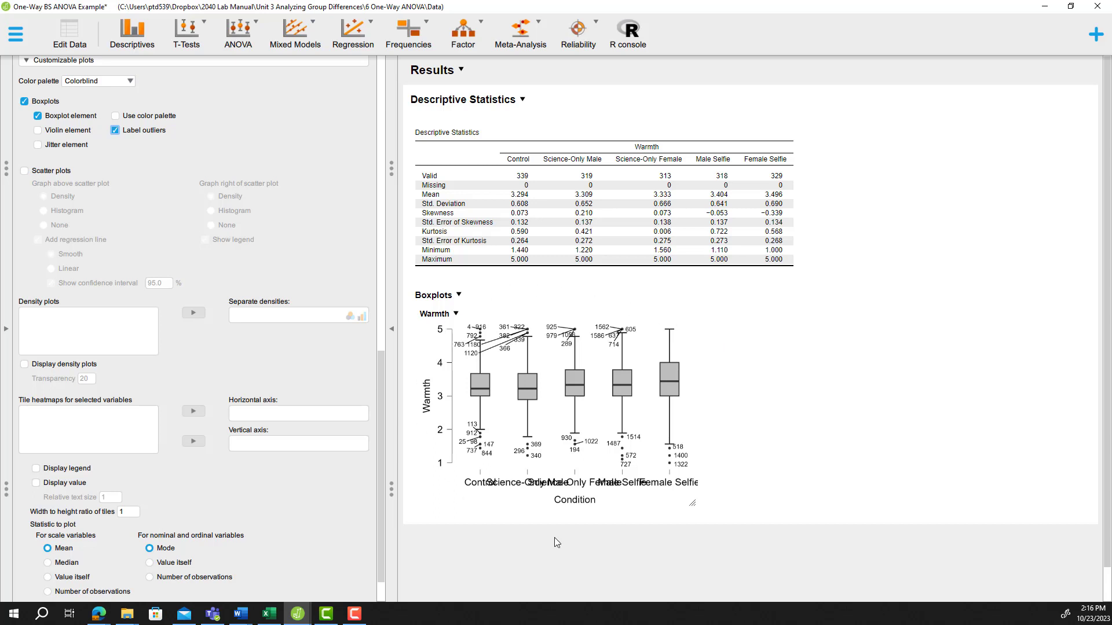
pyautogui.moveTo(692, 503); pyautogui.dragTo(959, 601)
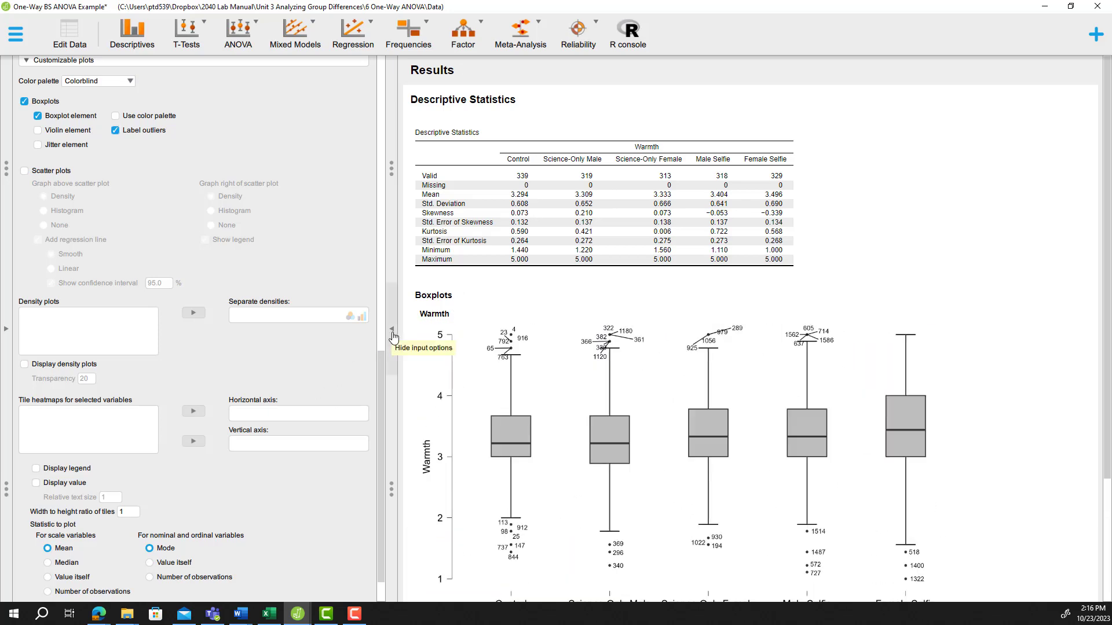
pyautogui.click(392, 336)
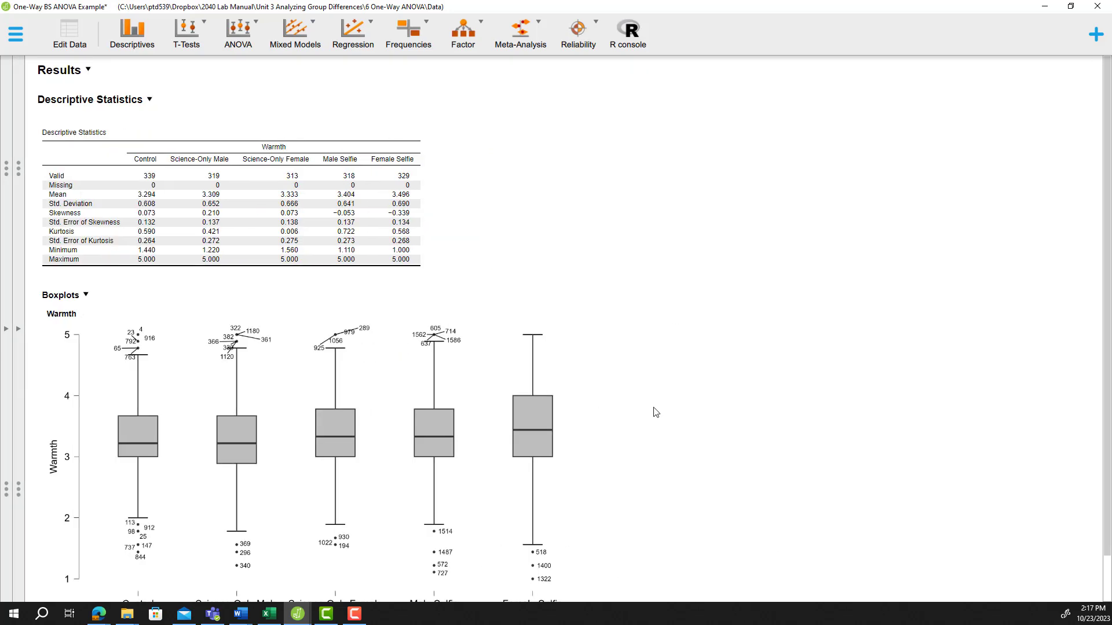
pyautogui.scroll(-1, 653, 409)
pyautogui.moveTo(586, 575); pyautogui.dragTo(775, 601)
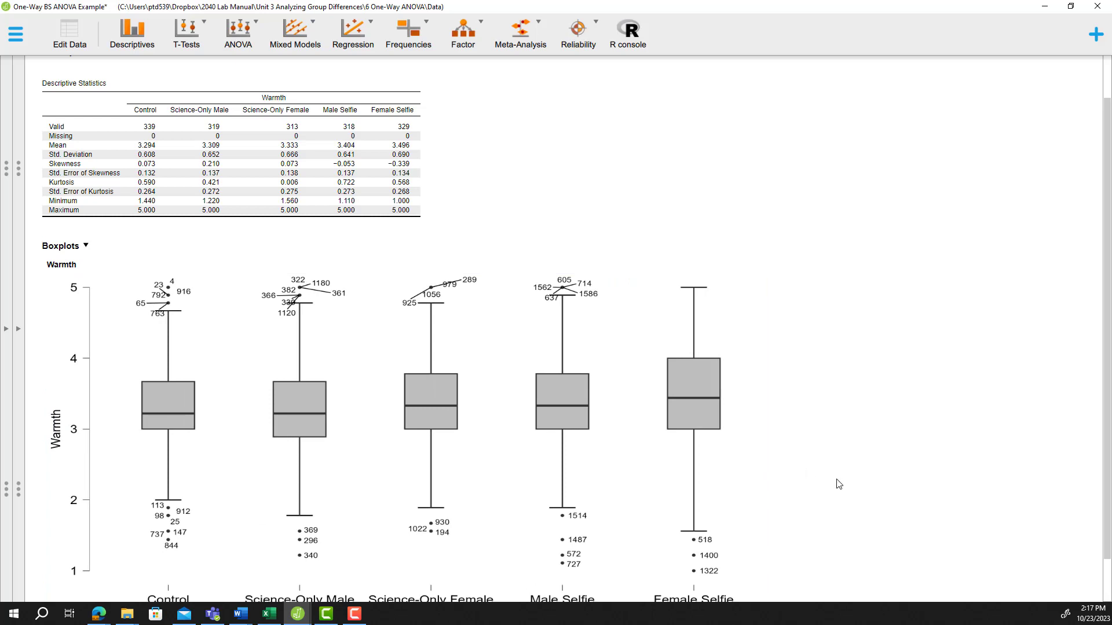
pyautogui.scroll(-1, 834, 484)
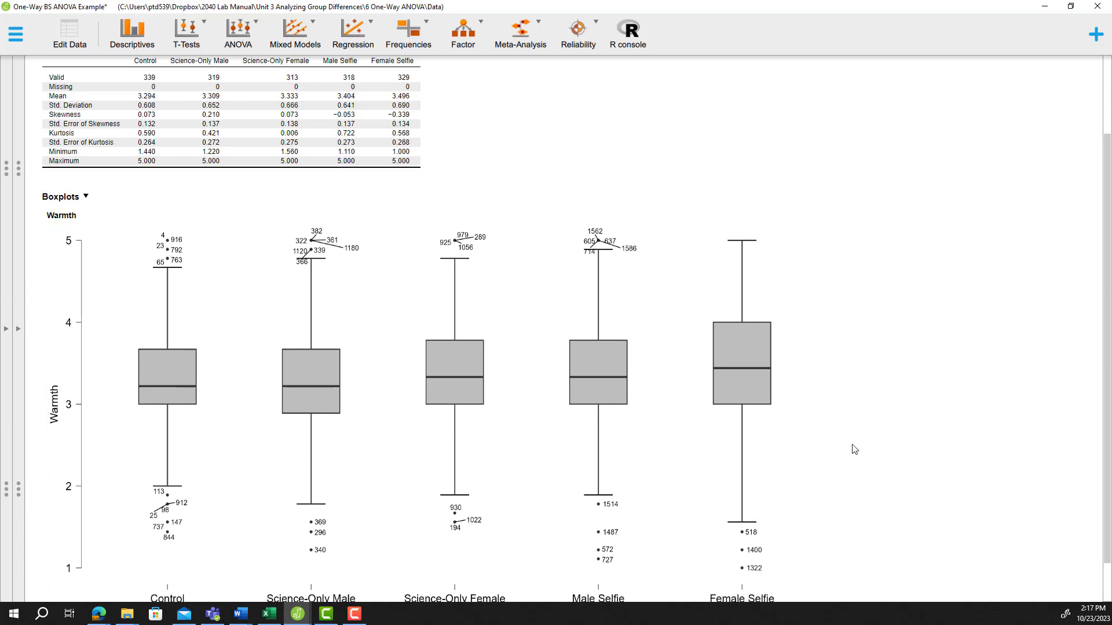
pyautogui.scroll(-1, 853, 449)
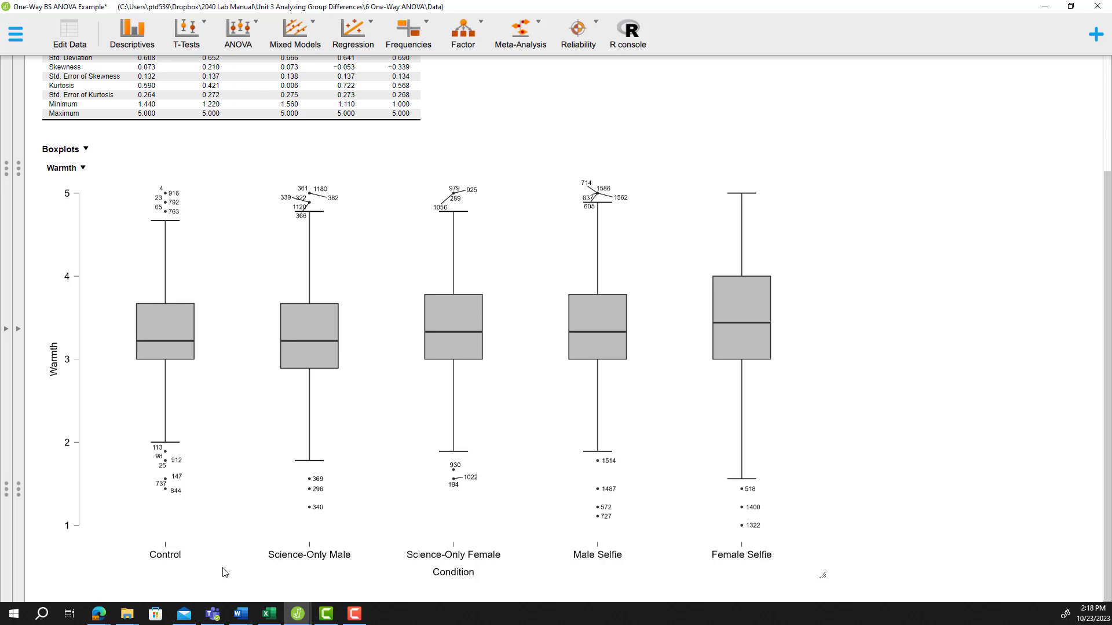
# Start an ANOVA analysis and assign Warmth as its dependent variable
pyautogui.scroll(3, 227, 218)
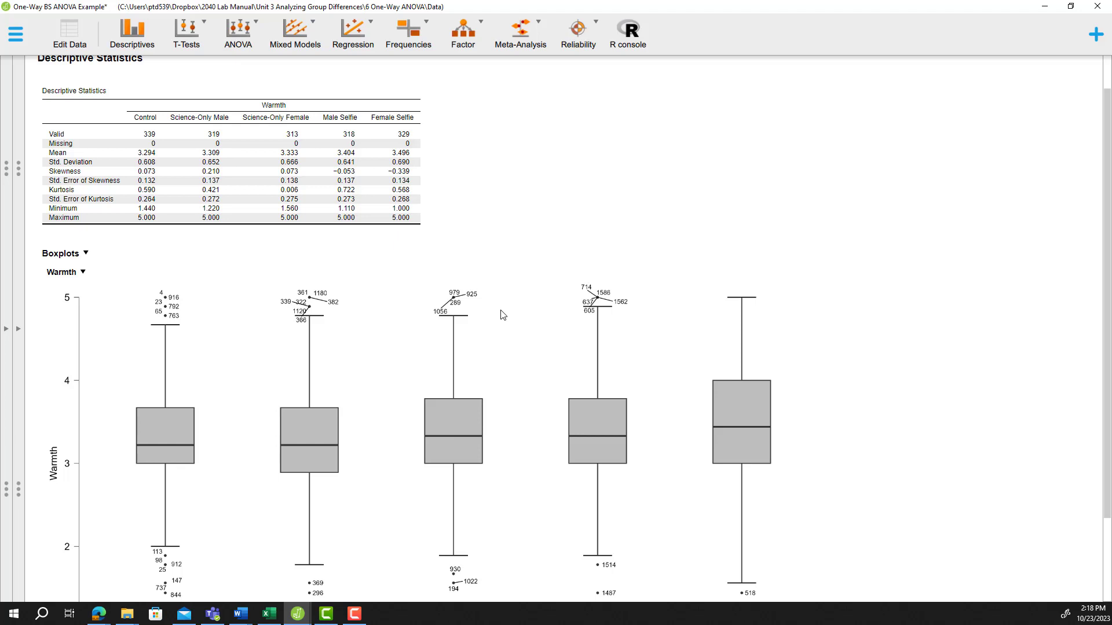
pyautogui.scroll(-1, 497, 324)
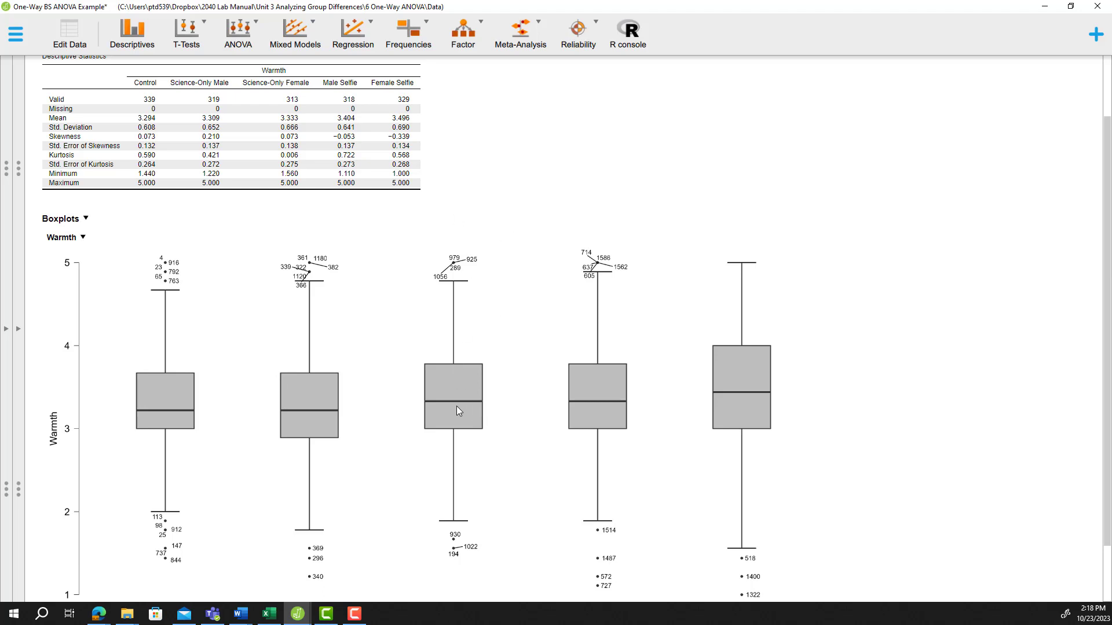
pyautogui.scroll(-1, 369, 455)
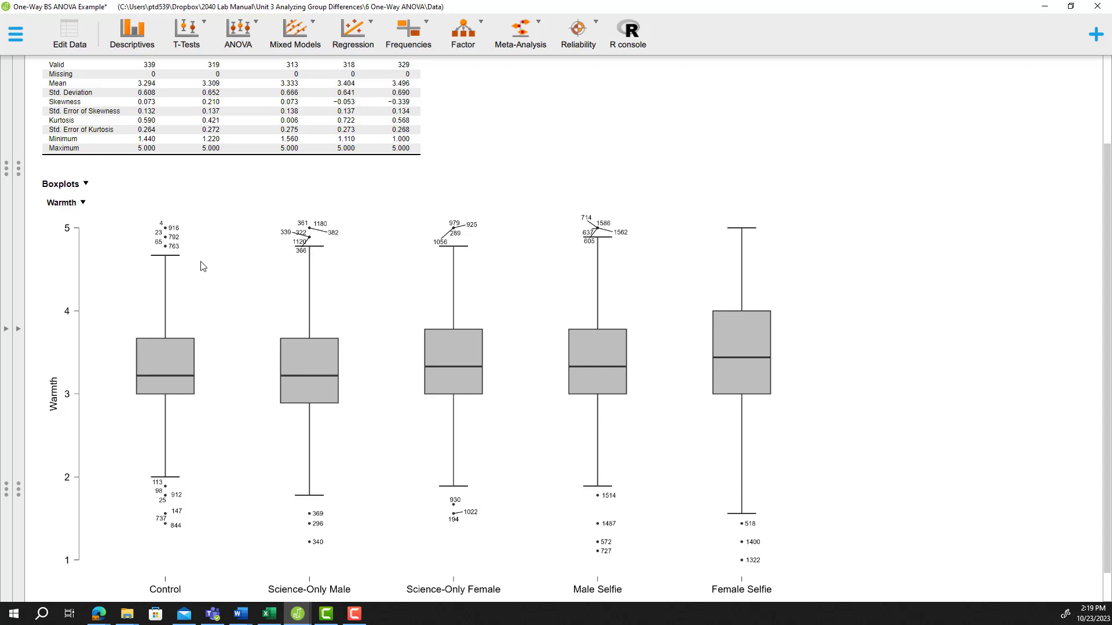
pyautogui.click(235, 46)
pyautogui.click(236, 88)
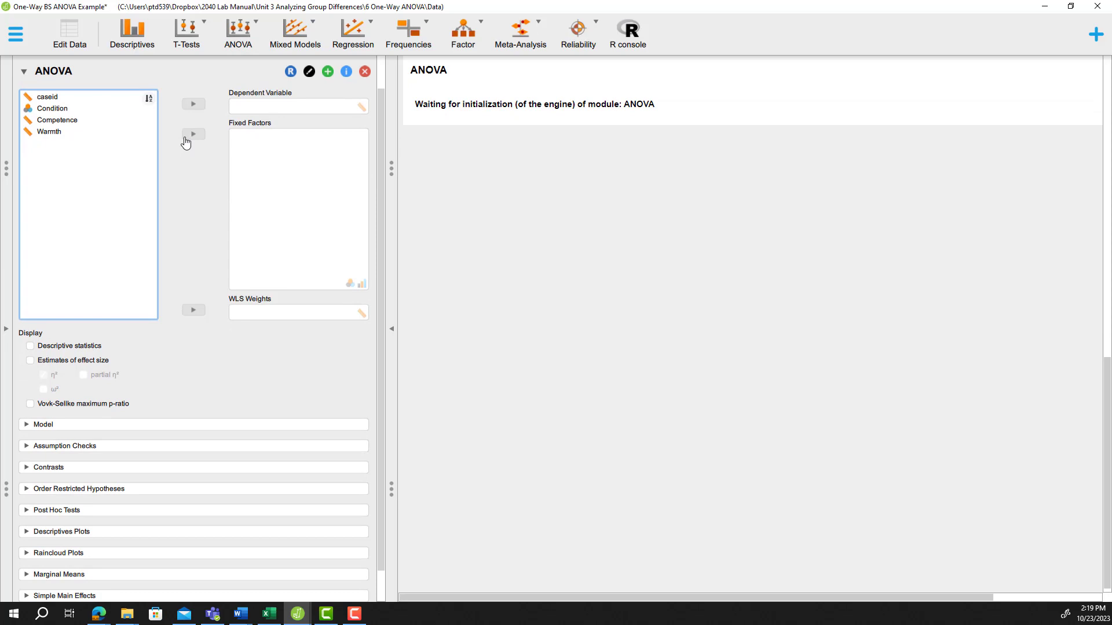
pyautogui.click(96, 137)
pyautogui.moveTo(97, 136); pyautogui.dragTo(254, 109)
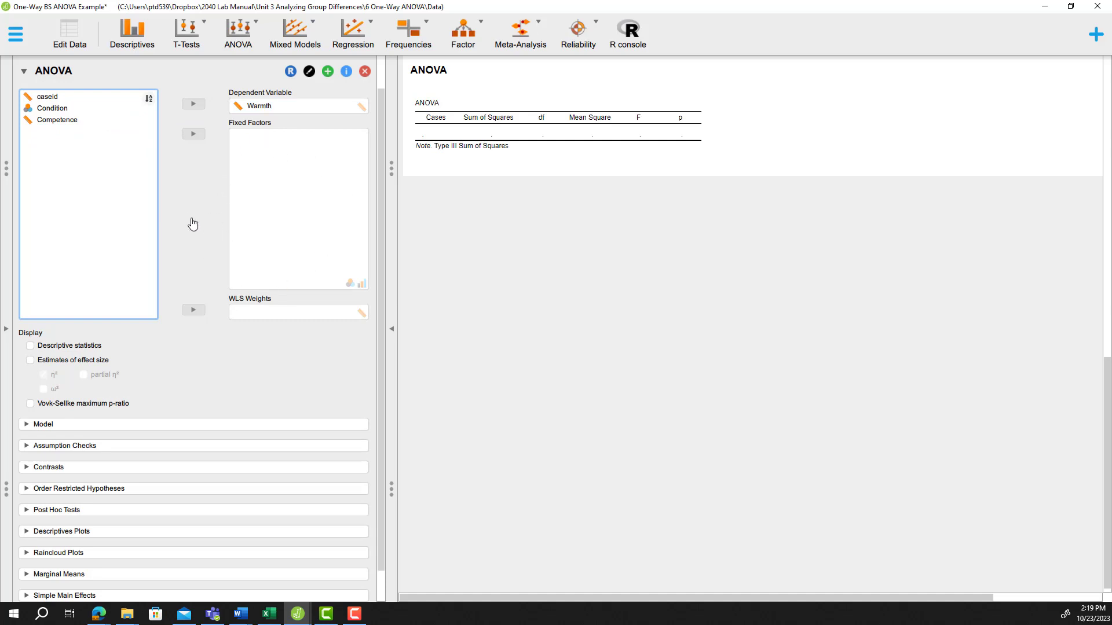
# Assign Condition as the fixed factor and display descriptive statistics plus η² and ω² effect size estimates
pyautogui.moveTo(52, 109); pyautogui.dragTo(258, 172)
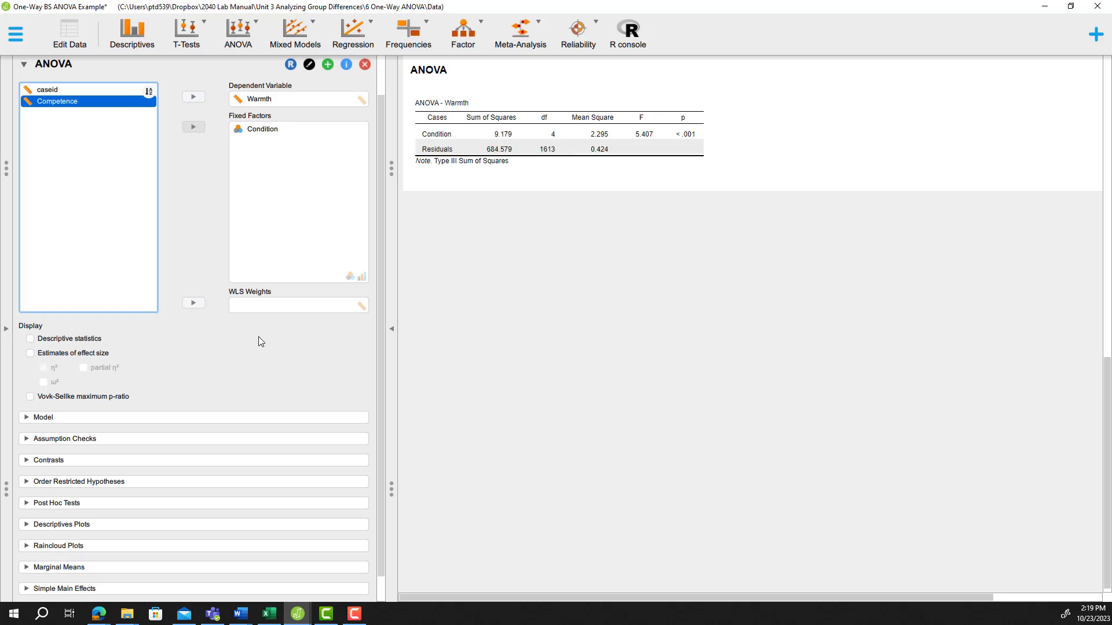
pyautogui.click(40, 341)
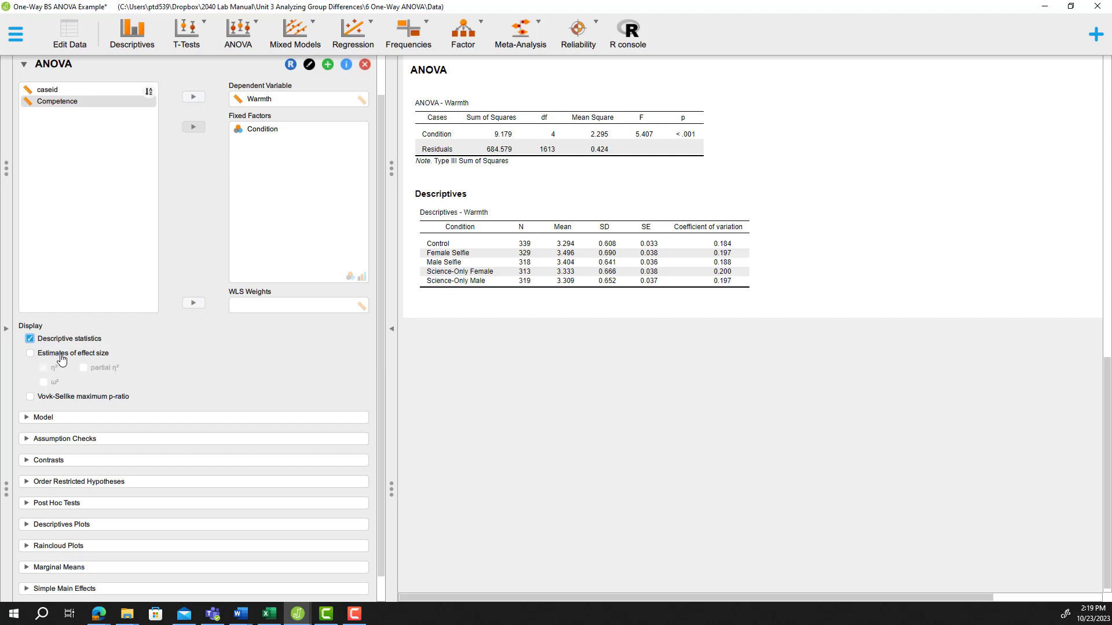
pyautogui.click(61, 358)
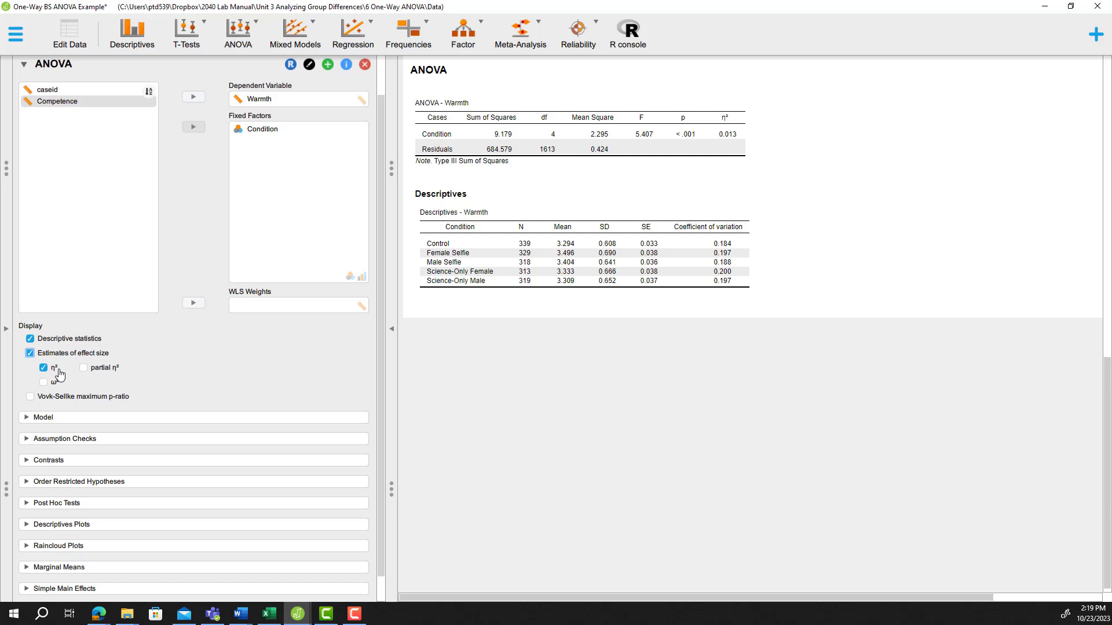
pyautogui.click(44, 384)
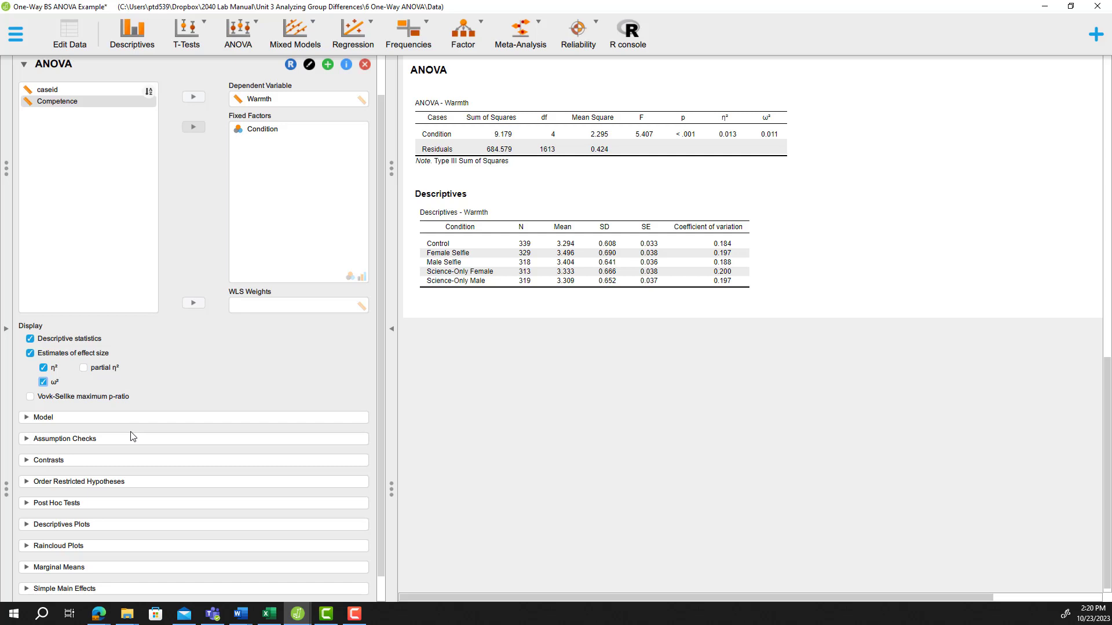
# Add homogeneity tests to the ANOVA's assumption checks
pyautogui.click(96, 443)
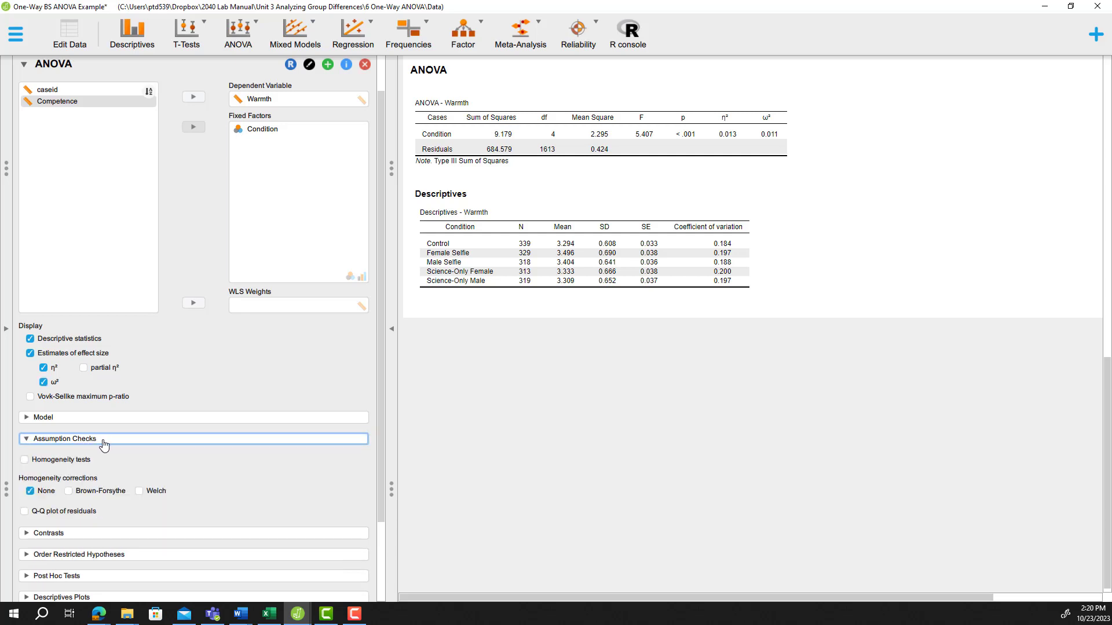
pyautogui.click(24, 460)
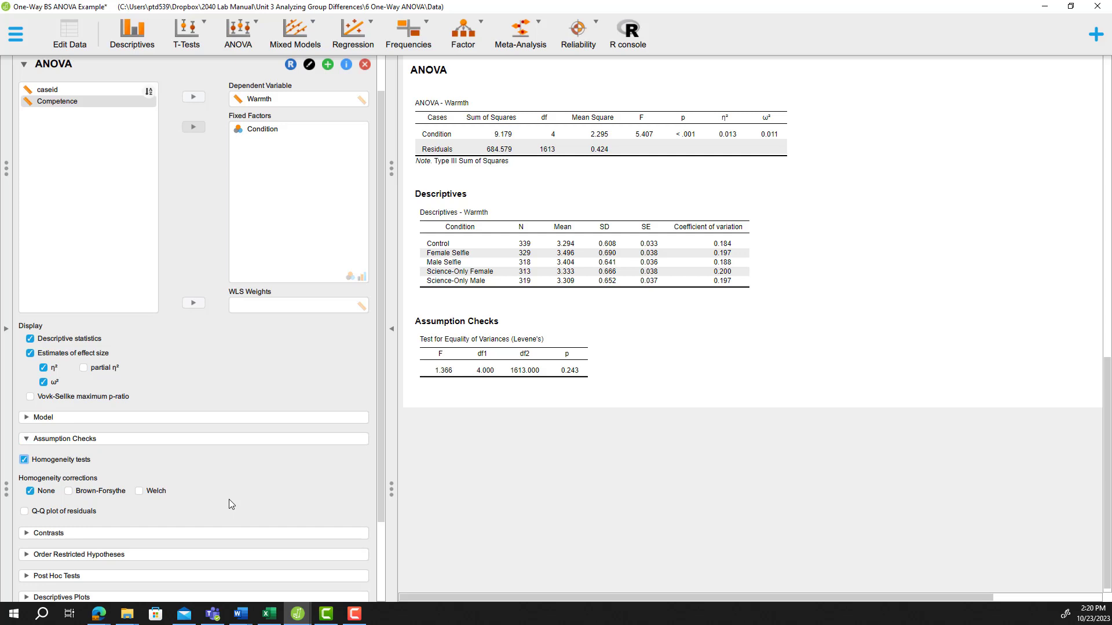
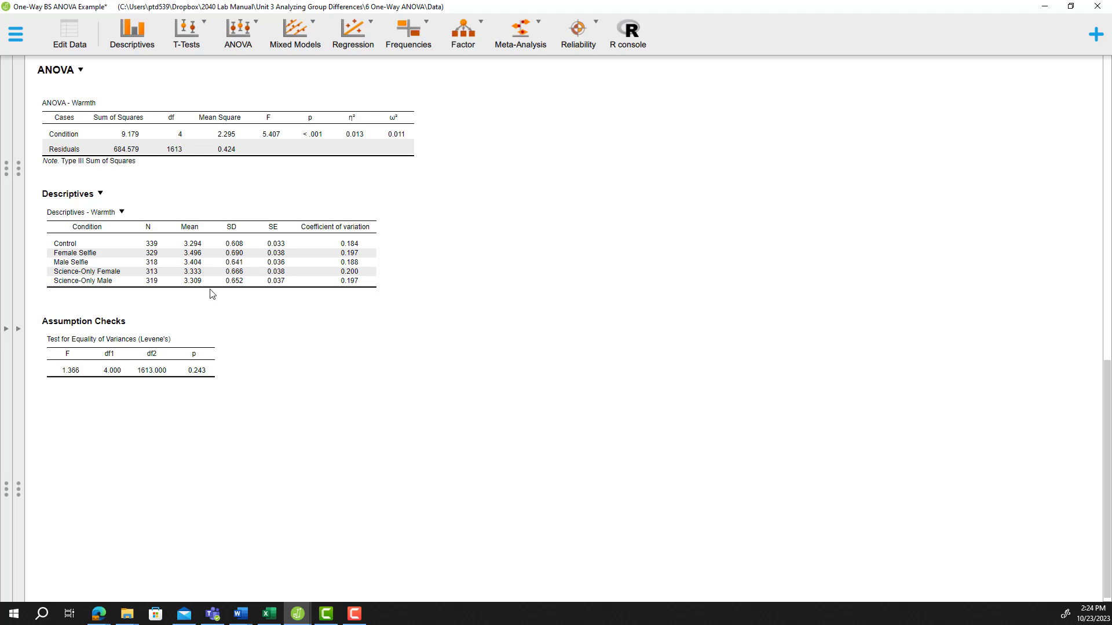
# Show the ANOVA options again and run standard post hoc tests on Condition with the Tukey correction
pyautogui.click(19, 335)
pyautogui.scroll(-3, 167, 472)
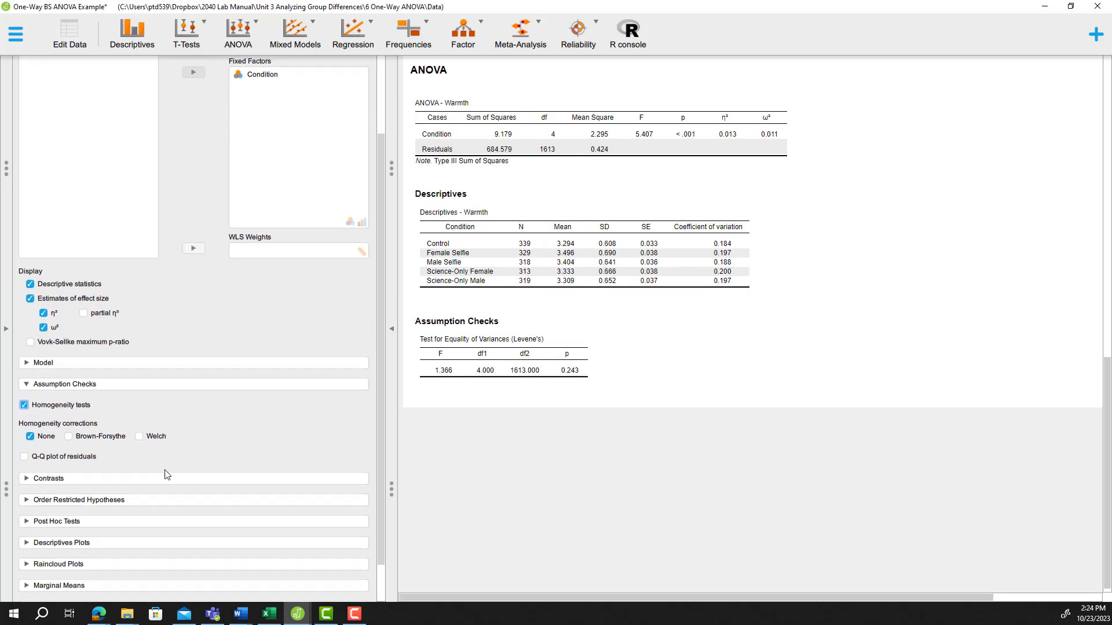
pyautogui.scroll(-1, 166, 475)
pyautogui.click(129, 479)
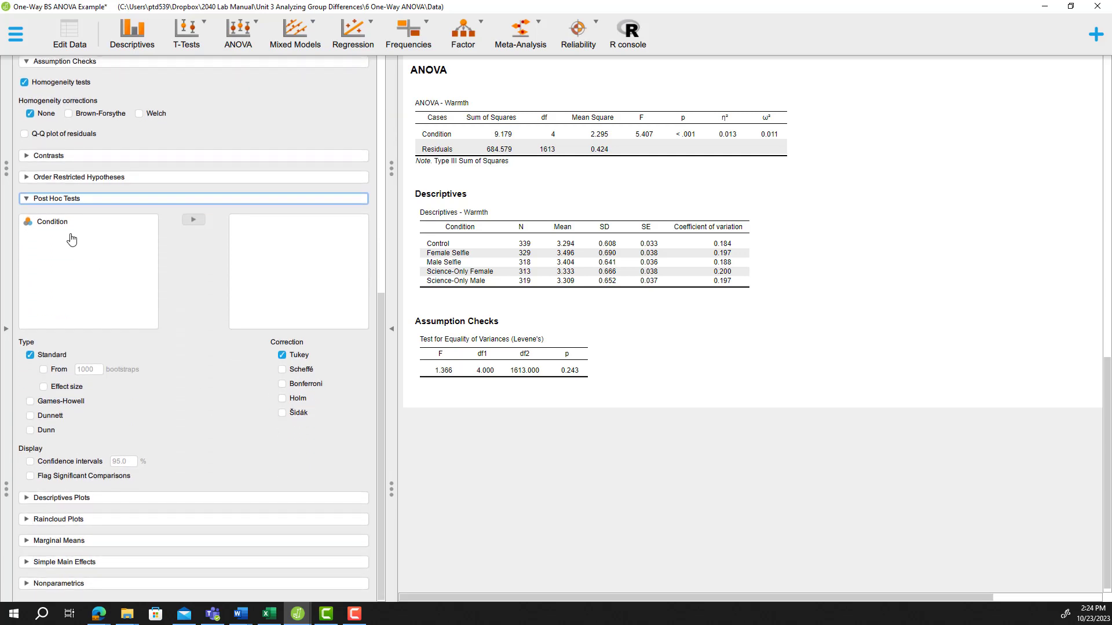
pyautogui.moveTo(62, 228); pyautogui.dragTo(284, 248)
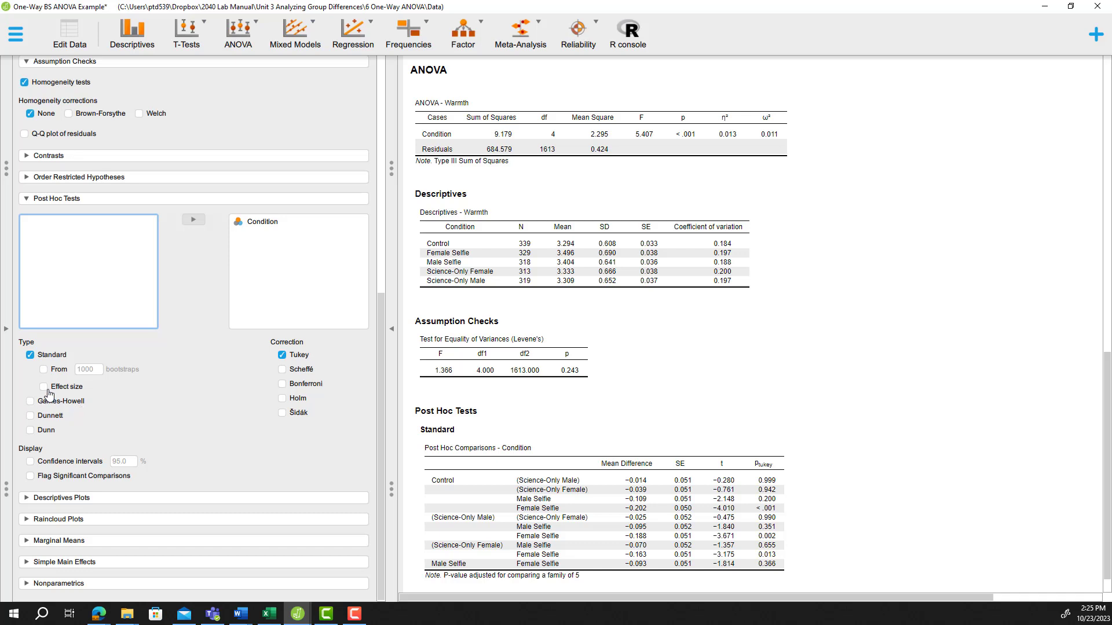
# Add 95% confidence intervals, flags for significant comparisons and effect sizes to the post hoc tests
pyautogui.click(30, 462)
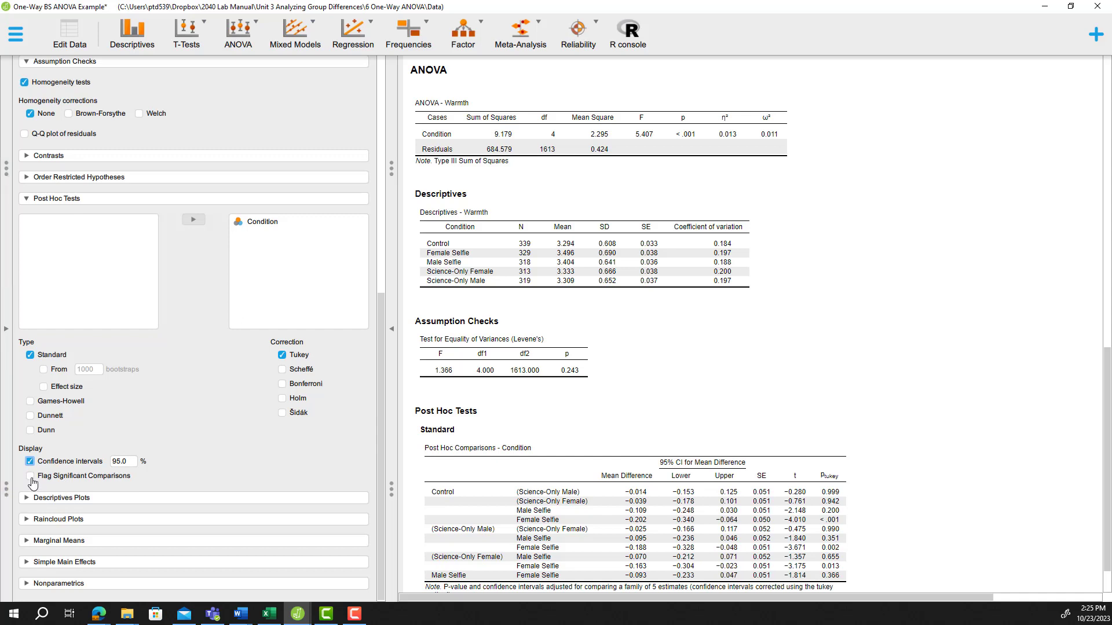
pyautogui.click(30, 476)
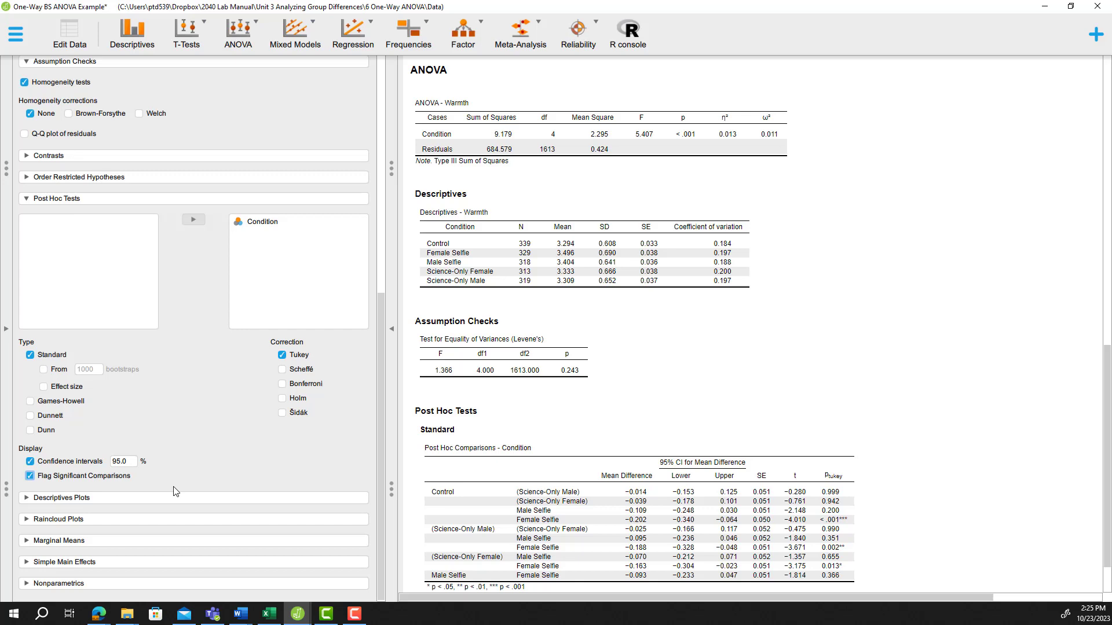
pyautogui.click(69, 388)
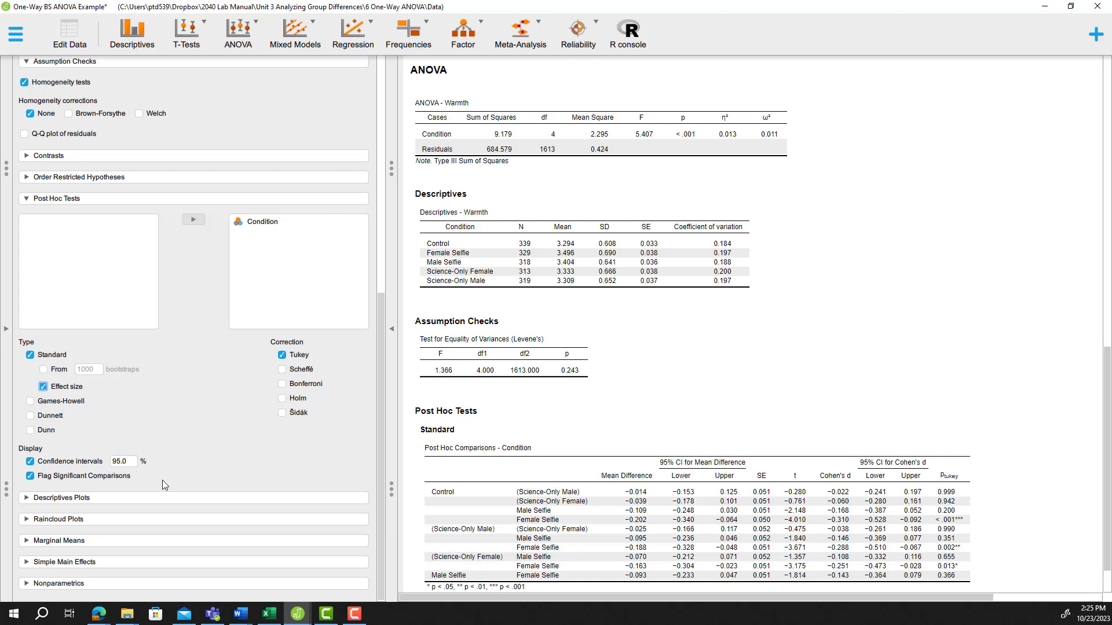
# Add a descriptives plot with Condition on the horizontal axis and 95% confidence interval error bars
pyautogui.click(162, 498)
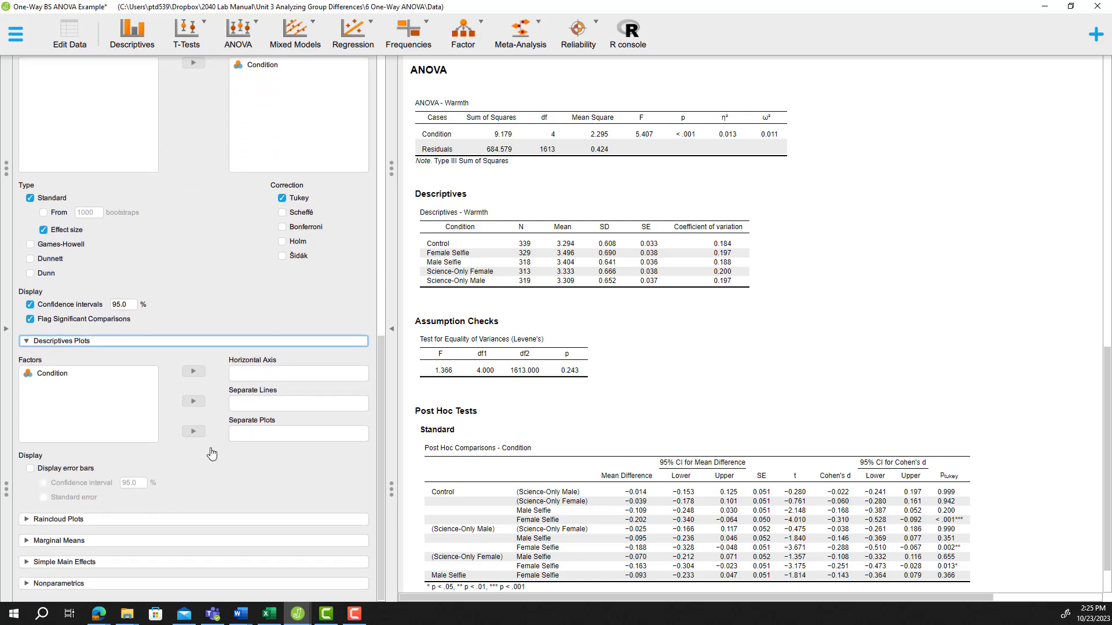
pyautogui.moveTo(58, 379); pyautogui.dragTo(259, 377)
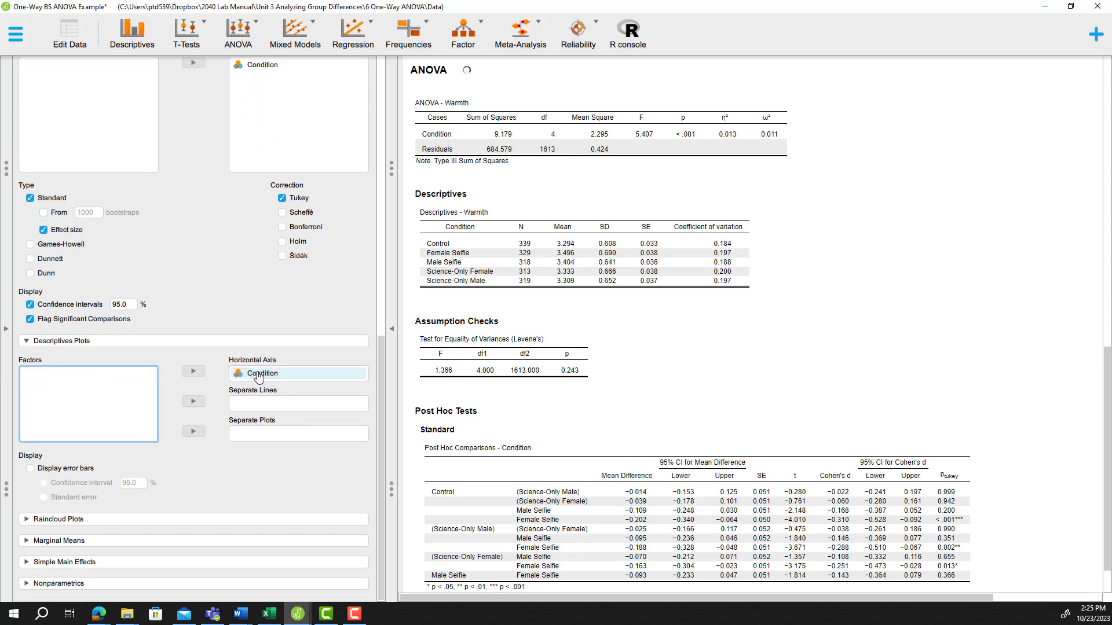
pyautogui.click(82, 471)
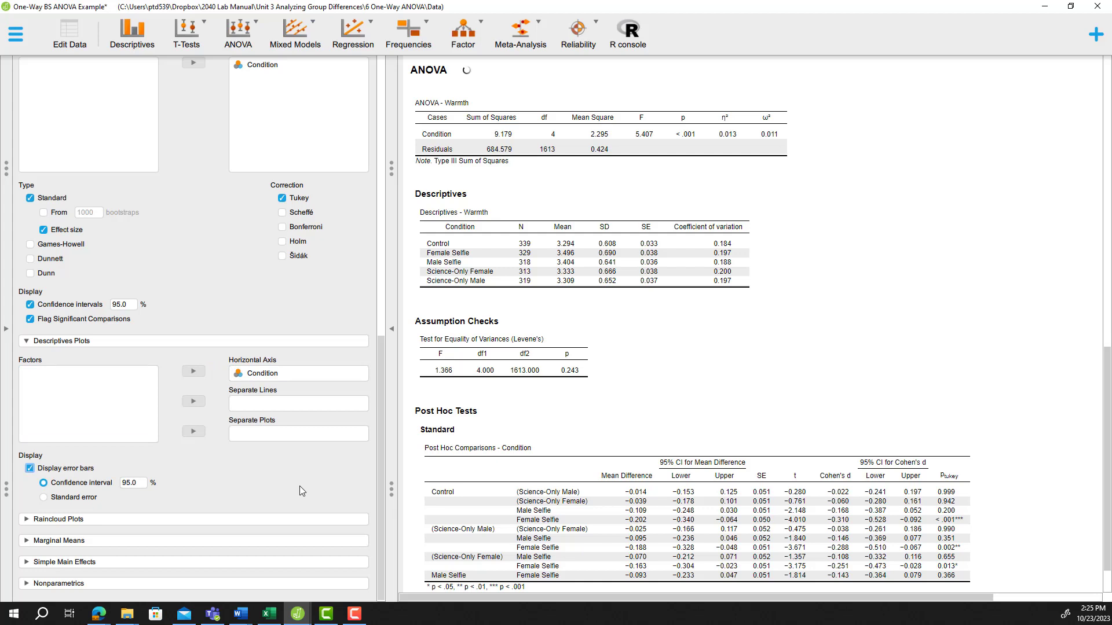
pyautogui.scroll(-1, 822, 397)
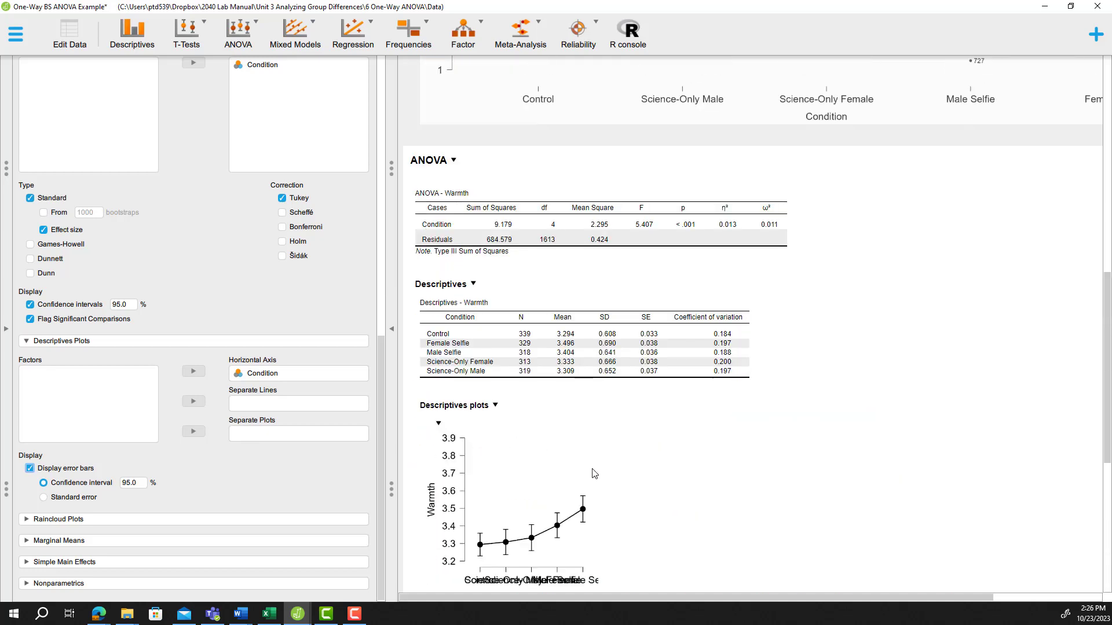
# Add a raincloud plot with Condition on the horizontal axis
pyautogui.click(126, 523)
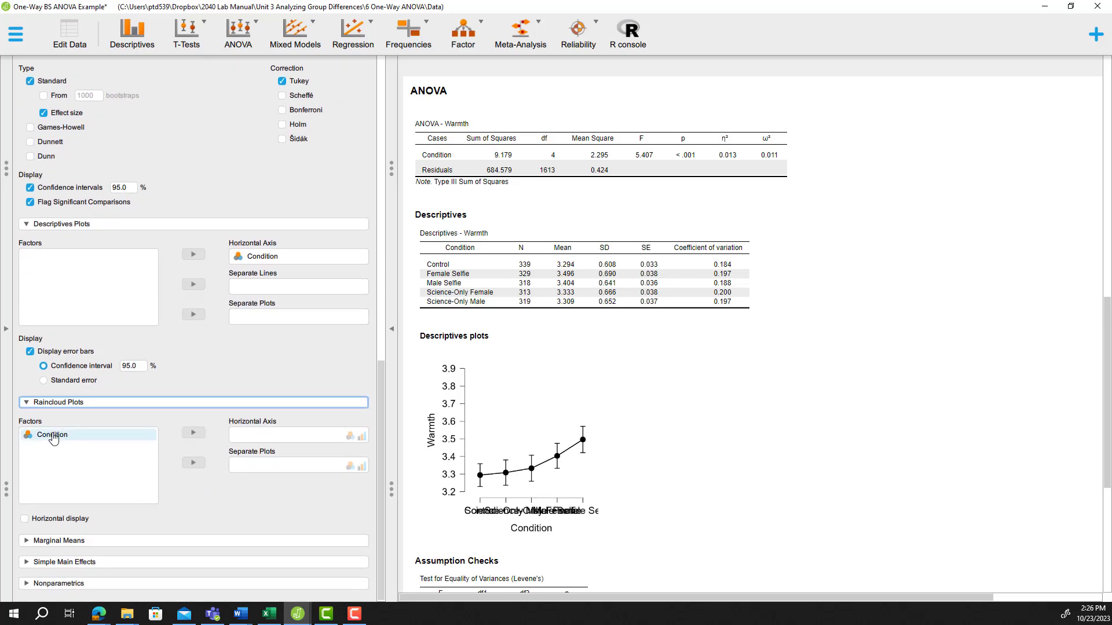
pyautogui.moveTo(58, 438); pyautogui.dragTo(256, 438)
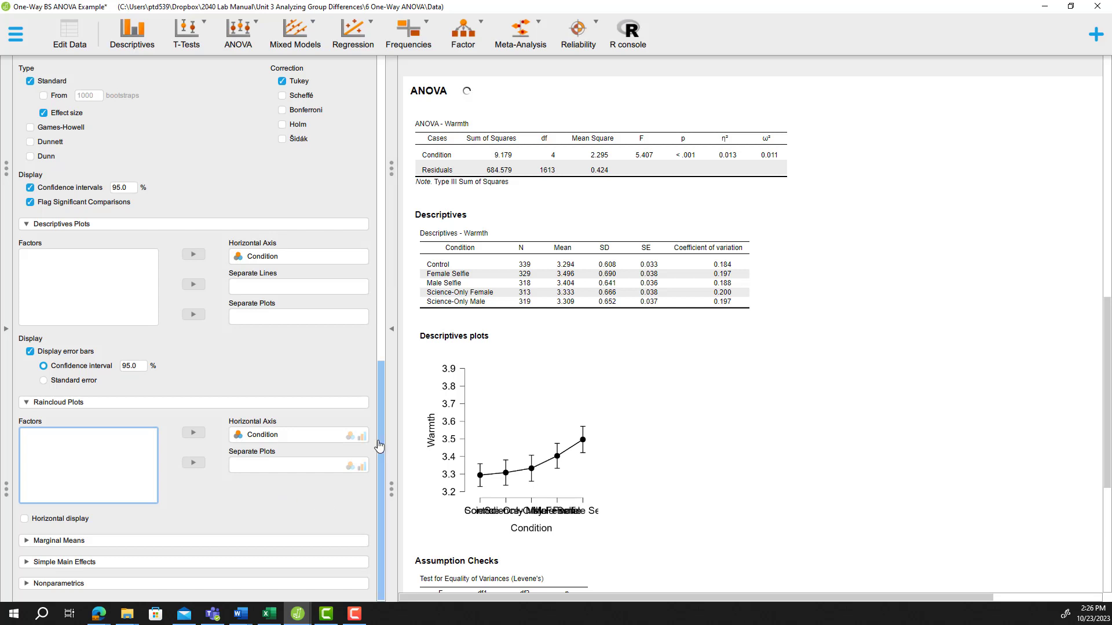
# Hide the analysis options and enlarge the descriptives plot until its condition labels are clearly separated
pyautogui.click(392, 329)
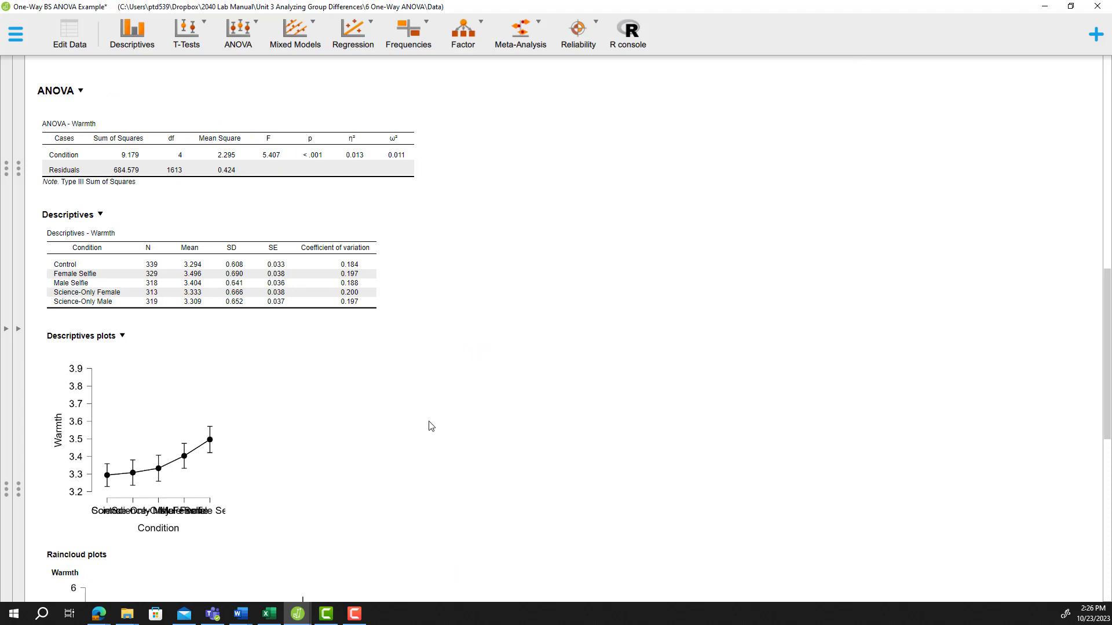
pyautogui.scroll(-2, 428, 435)
pyautogui.scroll(-2, 221, 467)
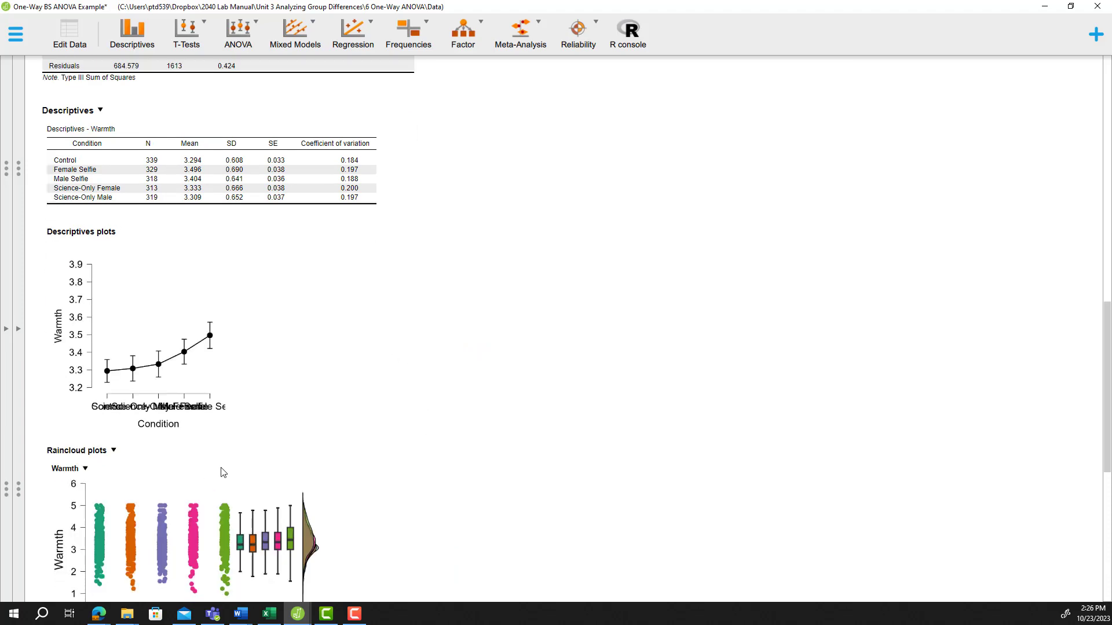
pyautogui.moveTo(261, 396); pyautogui.dragTo(640, 590)
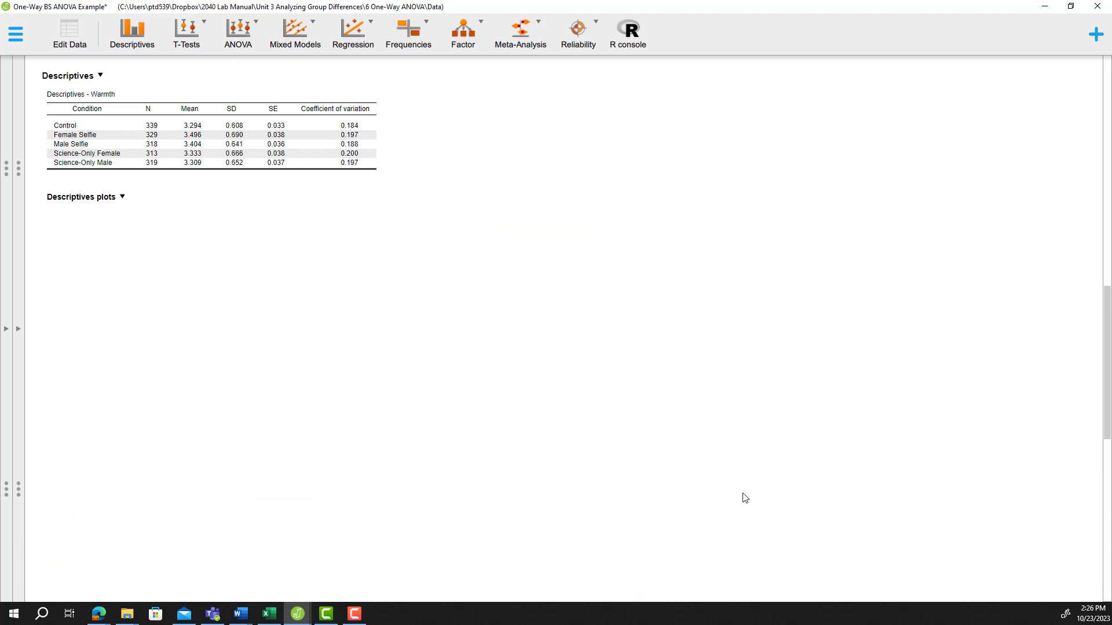
pyautogui.scroll(-4, 745, 498)
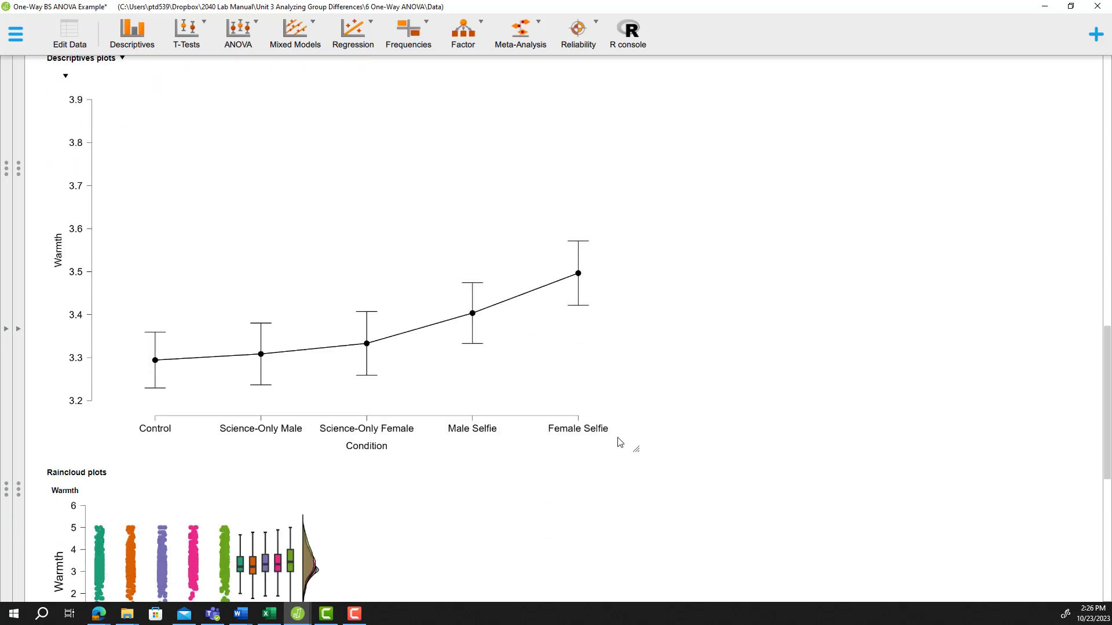
pyautogui.moveTo(633, 449); pyautogui.dragTo(759, 541)
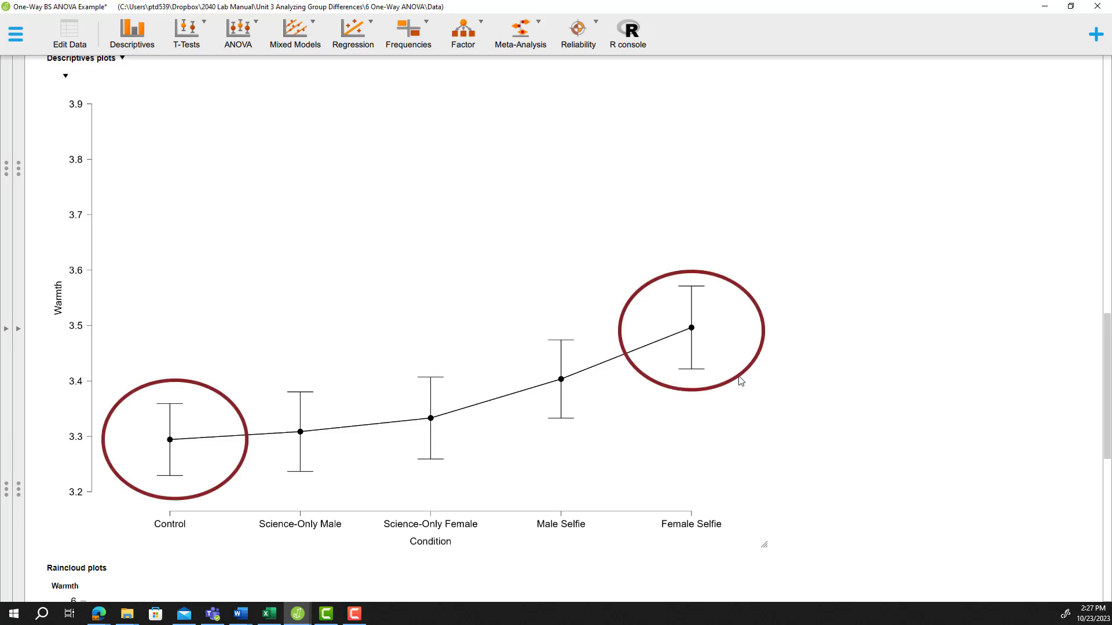
# Enlarge the Warmth raincloud plot until its condition labels are readable
pyautogui.scroll(-1, 740, 384)
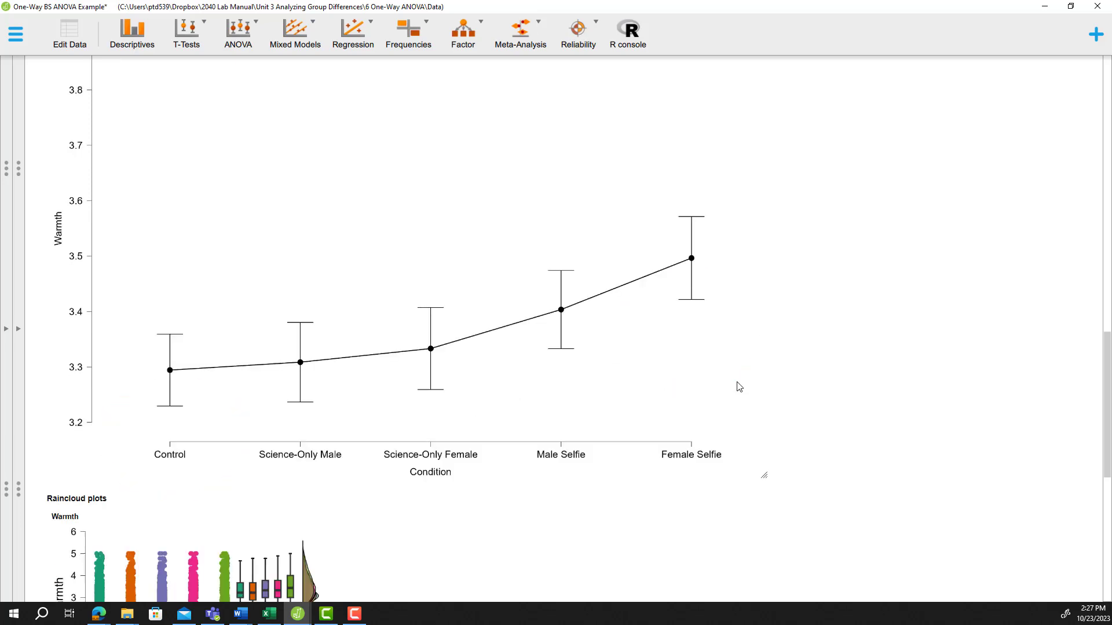
pyautogui.scroll(-4, 740, 387)
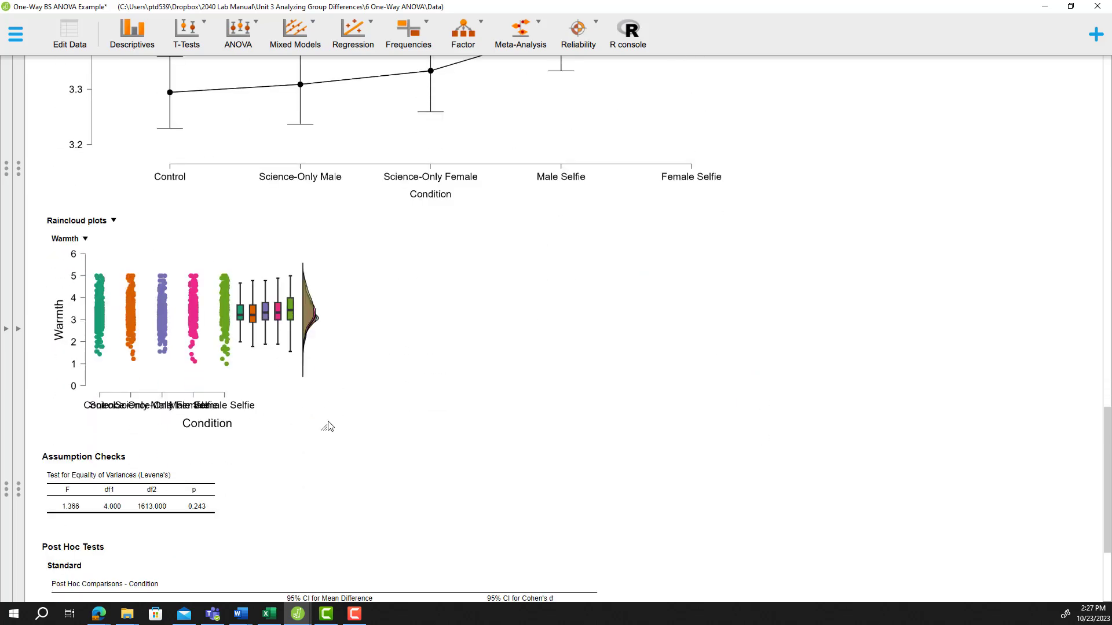
pyautogui.moveTo(323, 427); pyautogui.dragTo(655, 565)
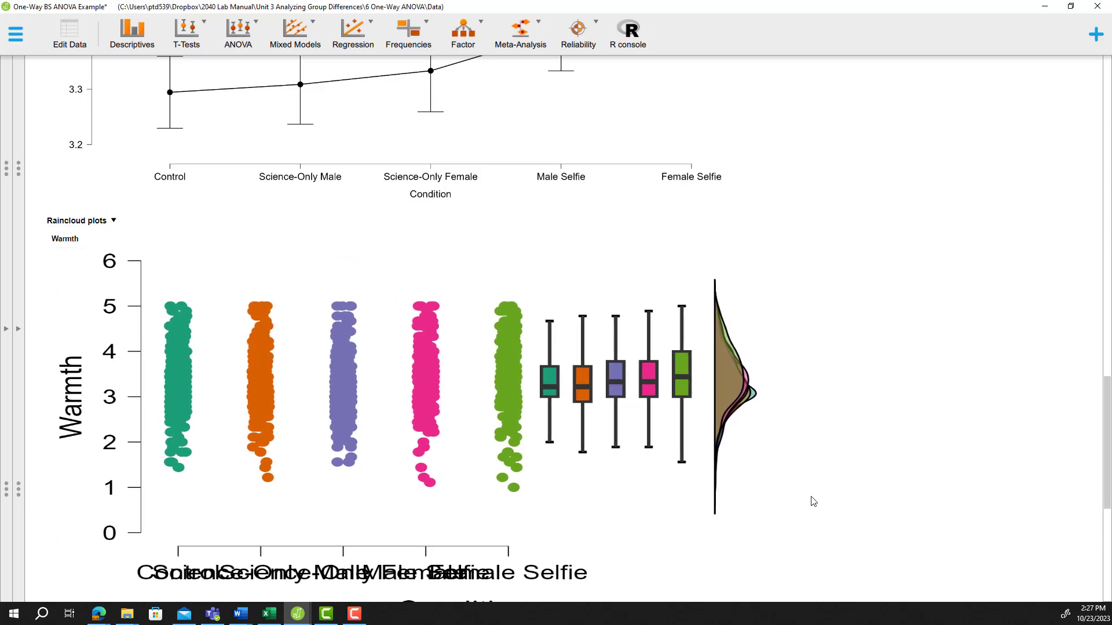
pyautogui.scroll(-1, 811, 499)
pyautogui.scroll(-1, 809, 497)
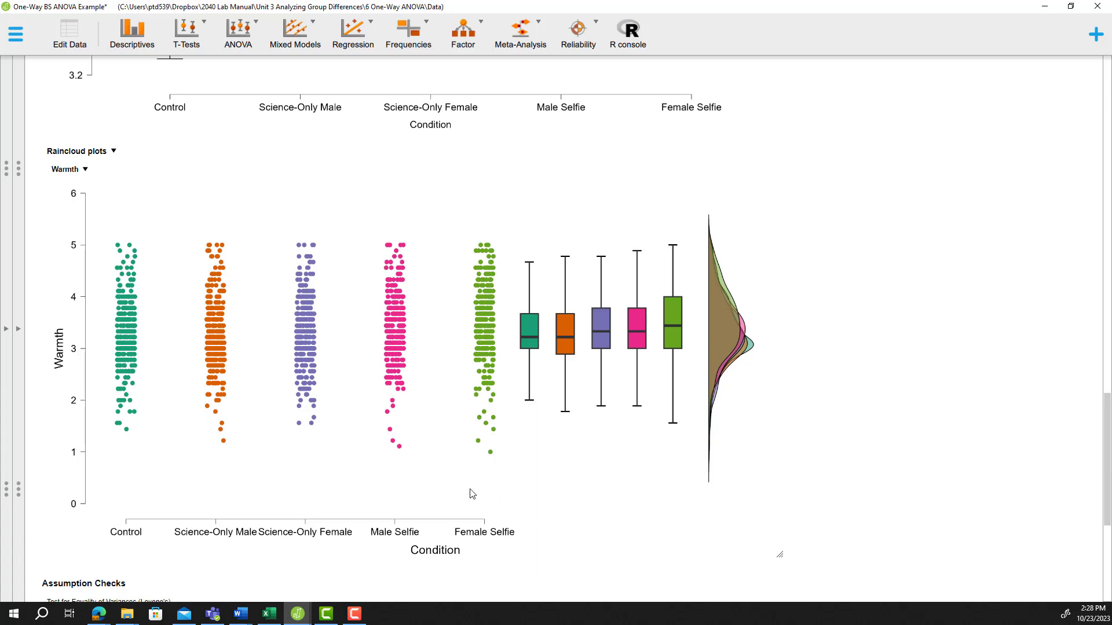
# Examine the Levene's test and the post hoc comparisons, and return to the main ANOVA table
pyautogui.scroll(-3, 457, 469)
pyautogui.scroll(-2, 422, 494)
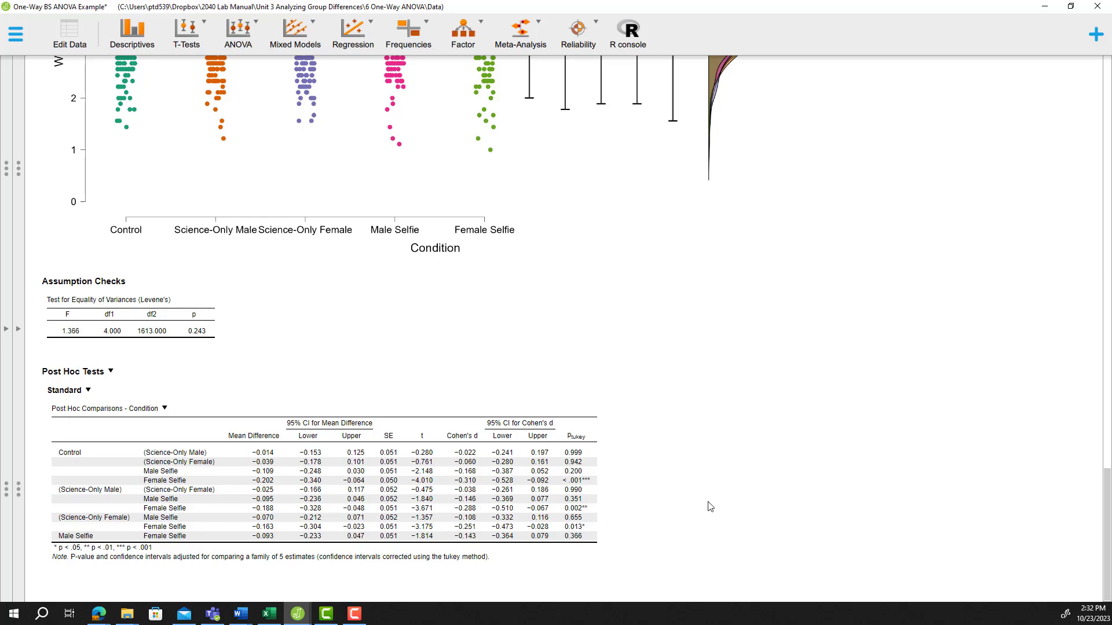
pyautogui.scroll(1, 710, 506)
pyautogui.scroll(10, 711, 506)
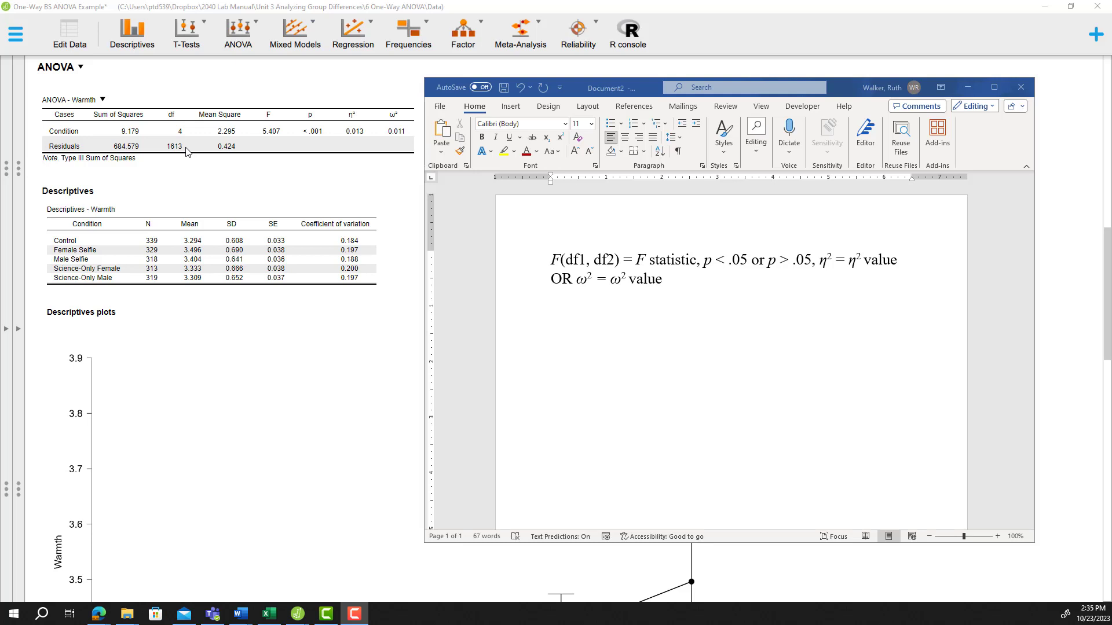
# Switch to the Word document and replace df1 with 4 and df2 with 1613 in the F statistic template
pyautogui.click(587, 259)
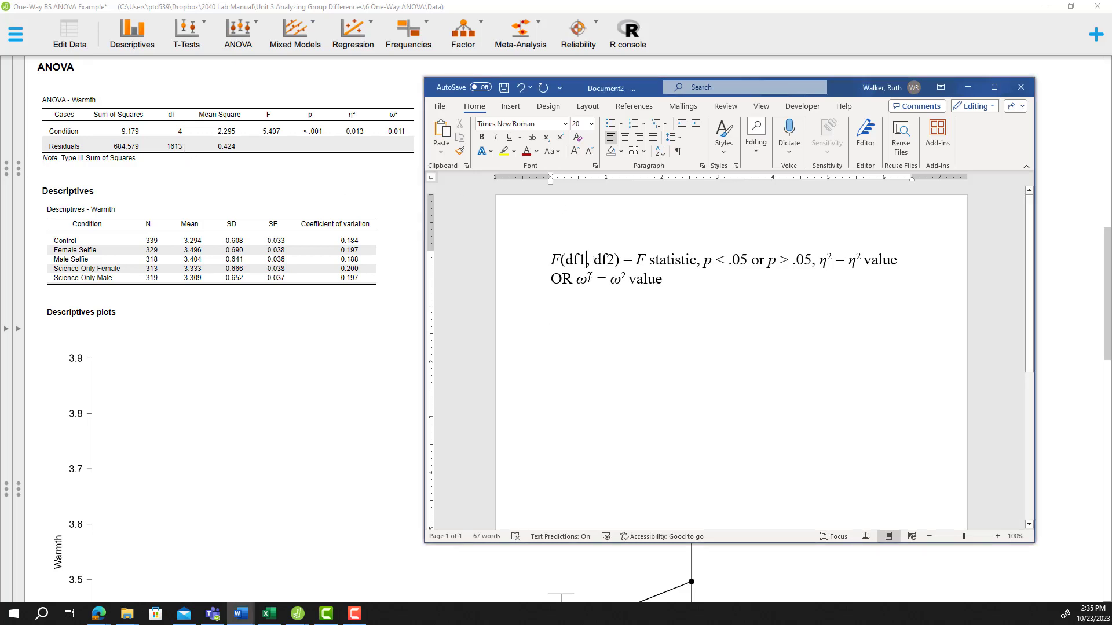
pyautogui.press('BackSpace')
pyautogui.press('BackSpace')
pyautogui.press('BackSpace')
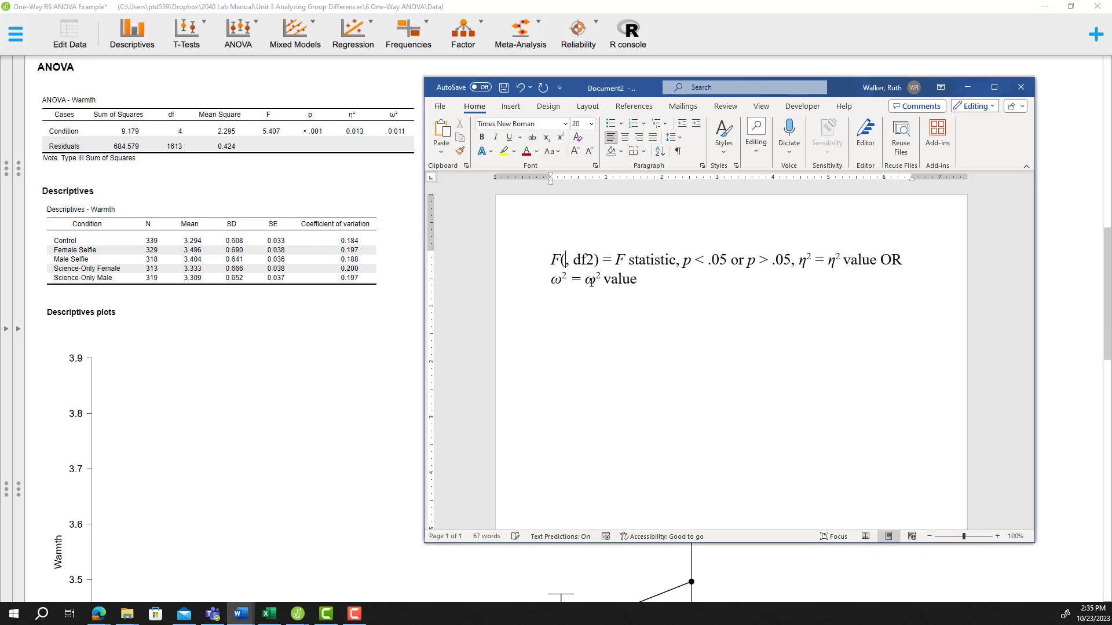
pyautogui.write('4')
pyautogui.press('Right')
pyautogui.press('Right')
pyautogui.press('Right')
pyautogui.press('Right')
pyautogui.press('Right')
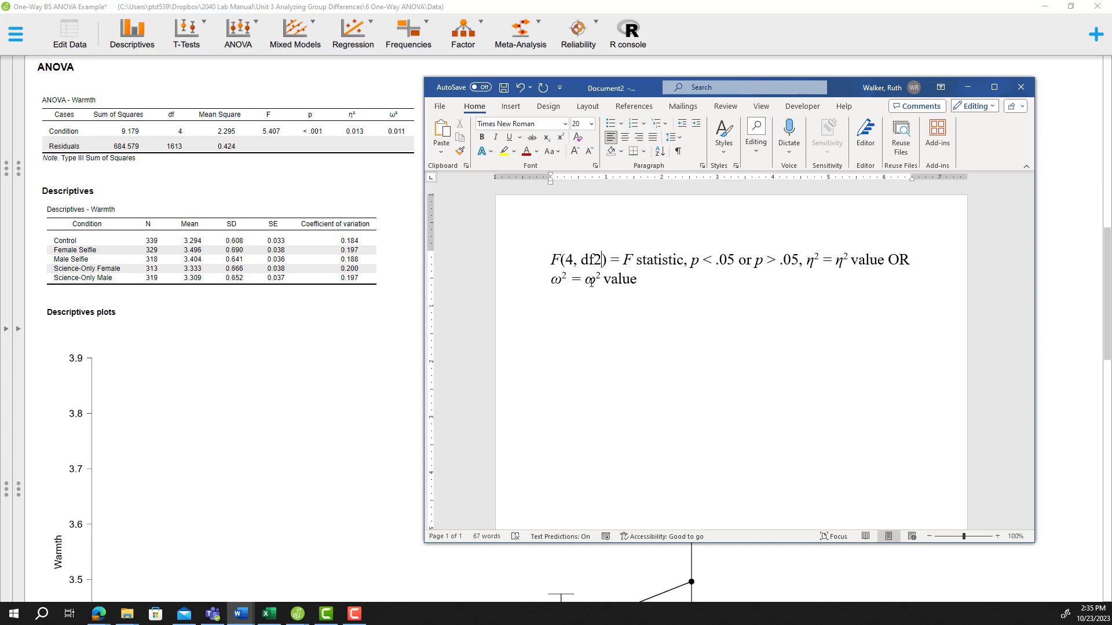
pyautogui.press('BackSpace')
pyautogui.press('BackSpace')
pyautogui.press('BackSpace')
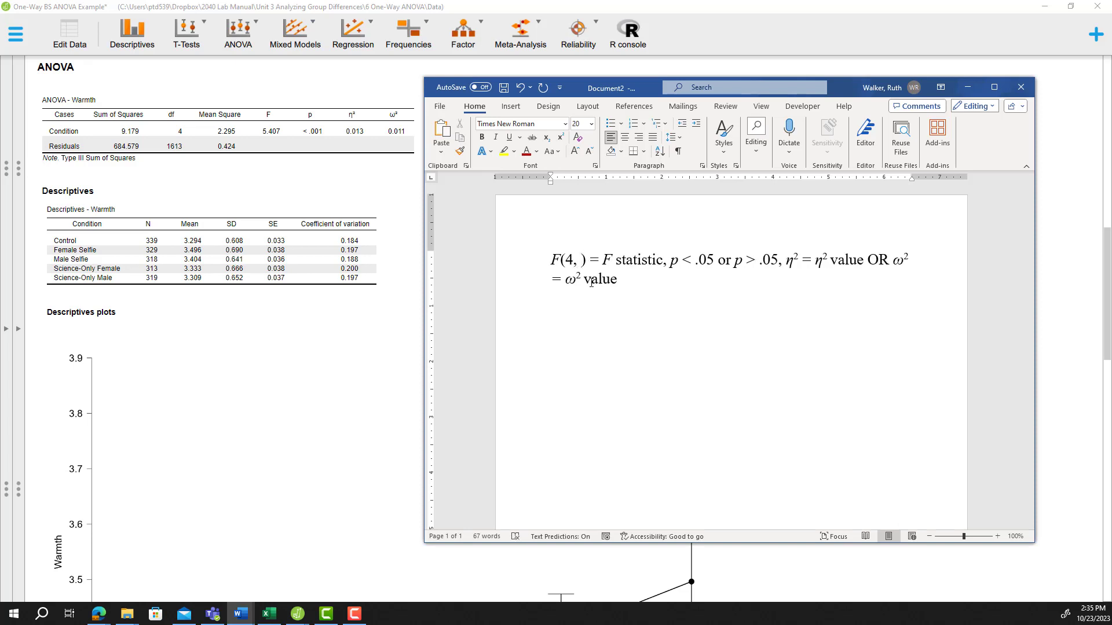
pyautogui.write('1613')
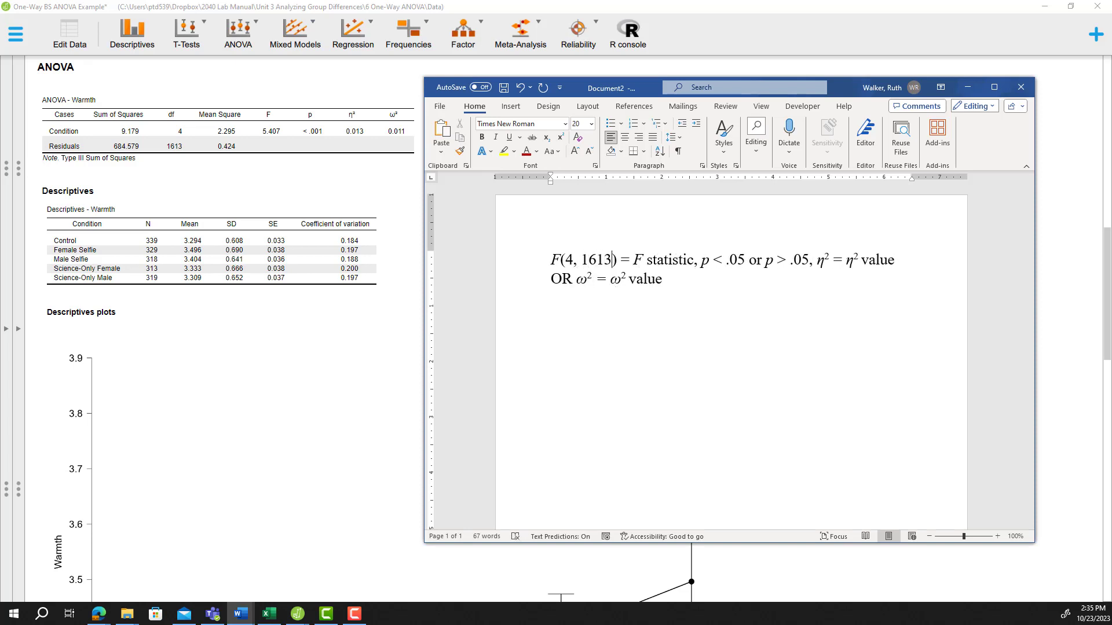
# Replace the "F statistic" placeholder in the ANOVA result line with 5.41 in upright, non-italic text
pyautogui.click(633, 262)
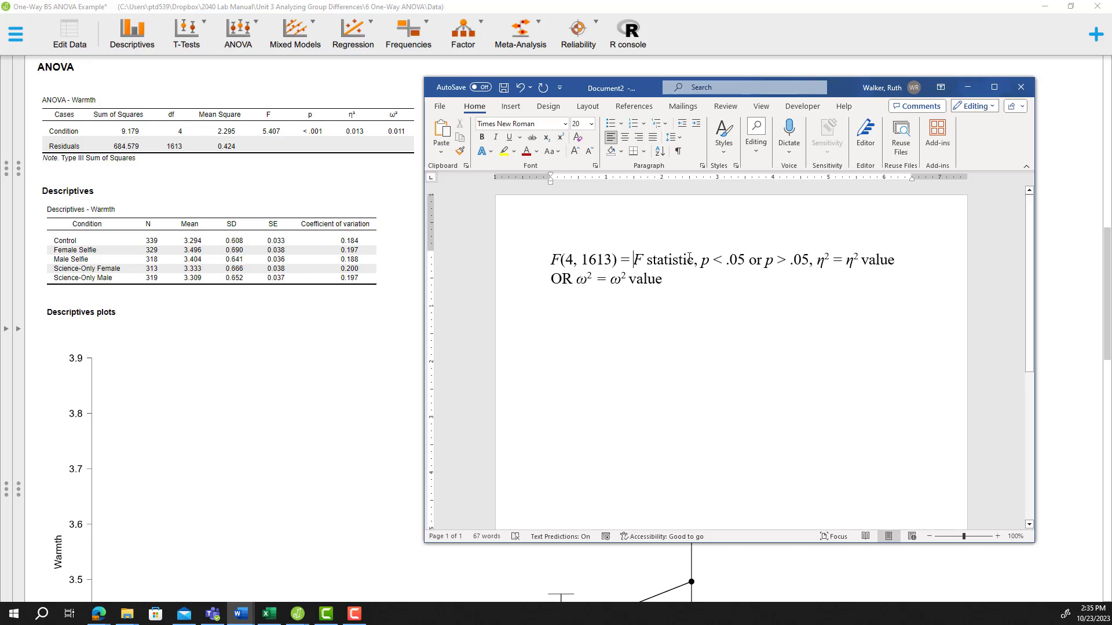
pyautogui.moveTo(694, 259); pyautogui.dragTo(635, 262)
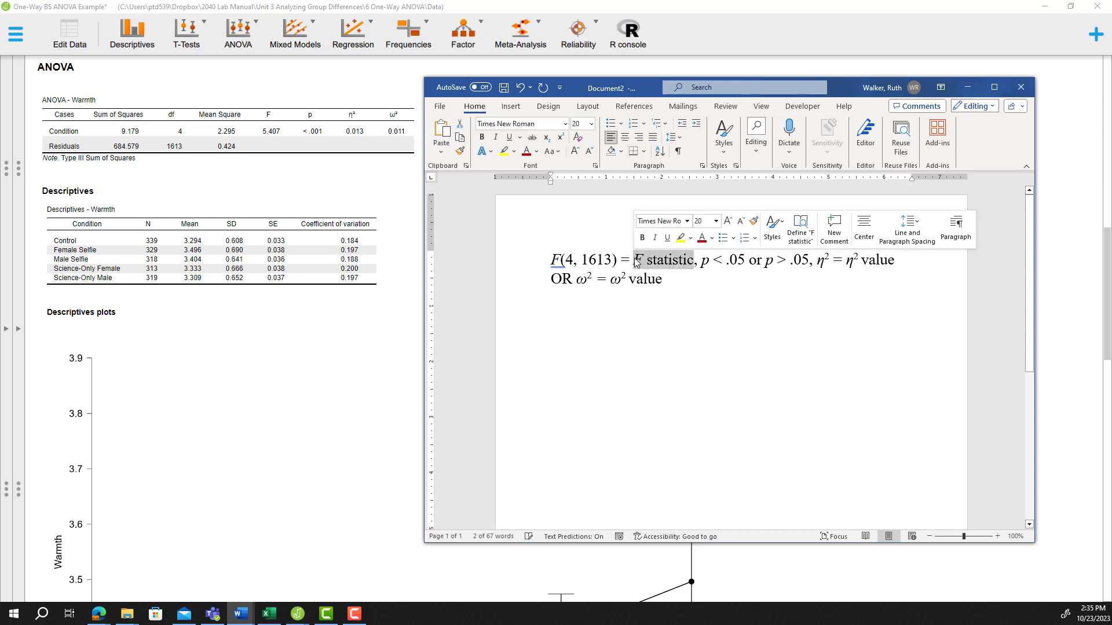
pyautogui.write('5.41')
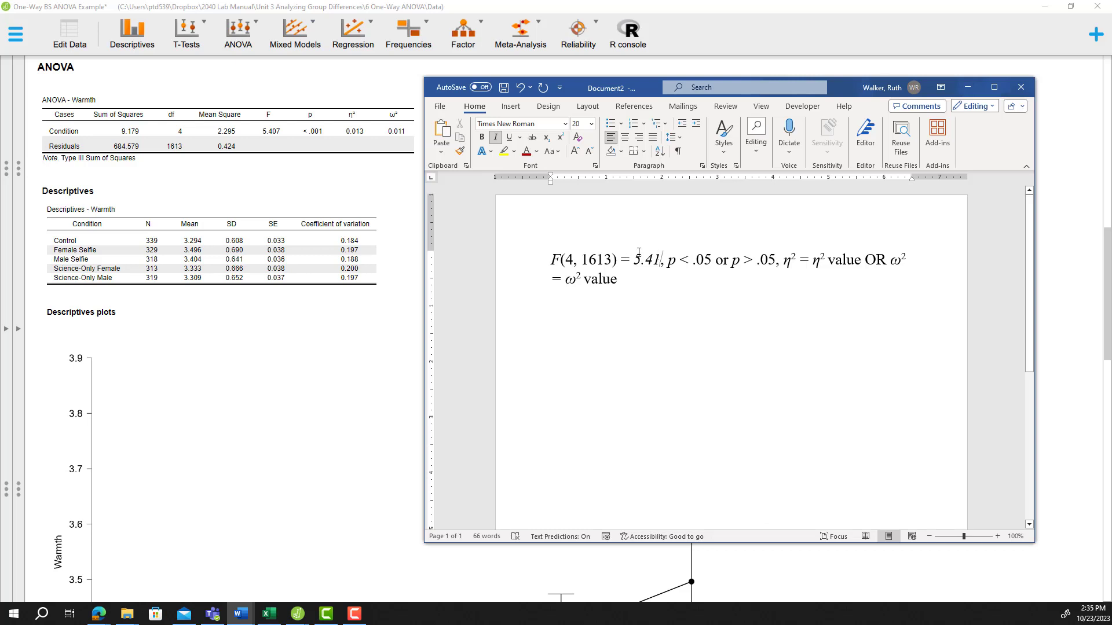
pyautogui.hotkey('shift', 'Left')
pyautogui.hotkey('shift', 'Left')
pyautogui.hotkey('shift', 'Left')
pyautogui.moveTo(643, 258); pyautogui.dragTo(635, 259)
pyautogui.hotkey('ctrl', 'i')
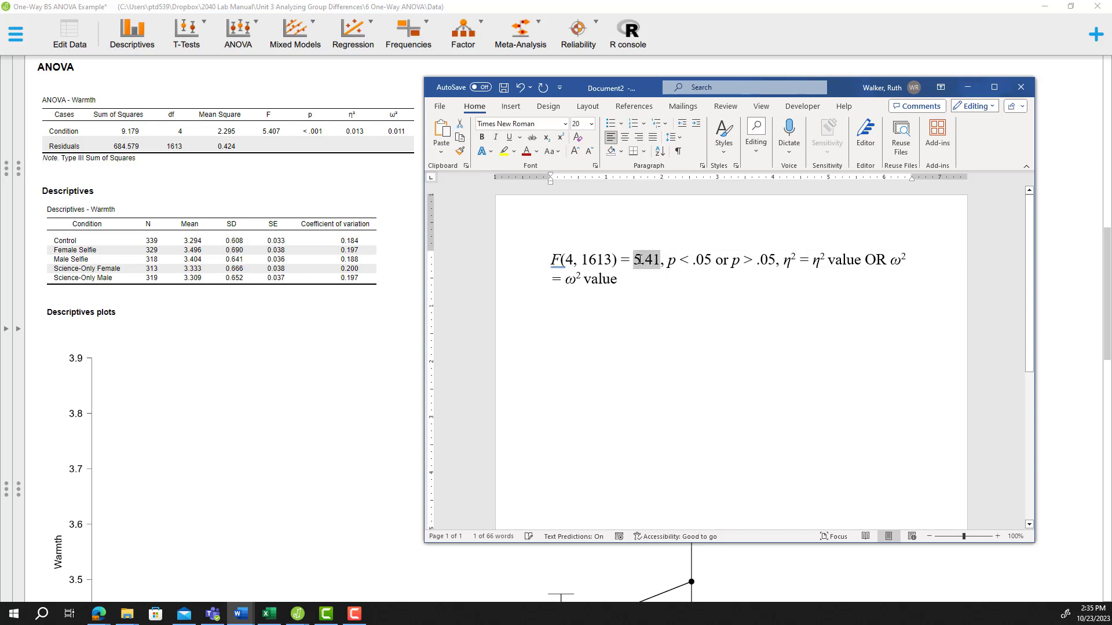
pyautogui.click(663, 279)
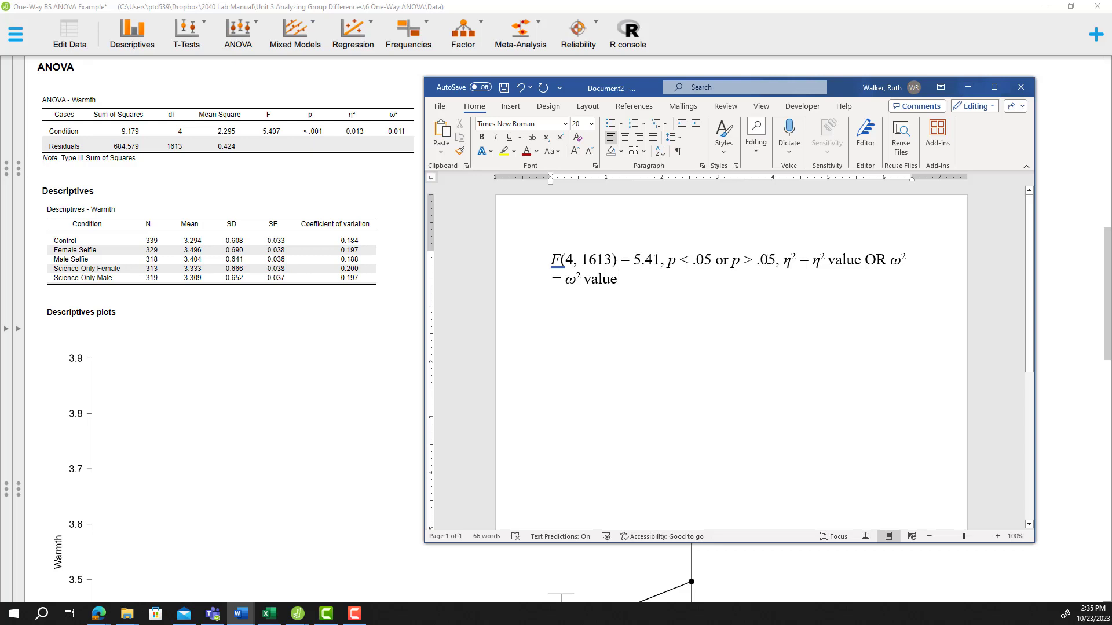
# Replace the alternative p-value wording in the ANOVA result line so that it reads p < .001
pyautogui.moveTo(776, 260); pyautogui.dragTo(708, 259)
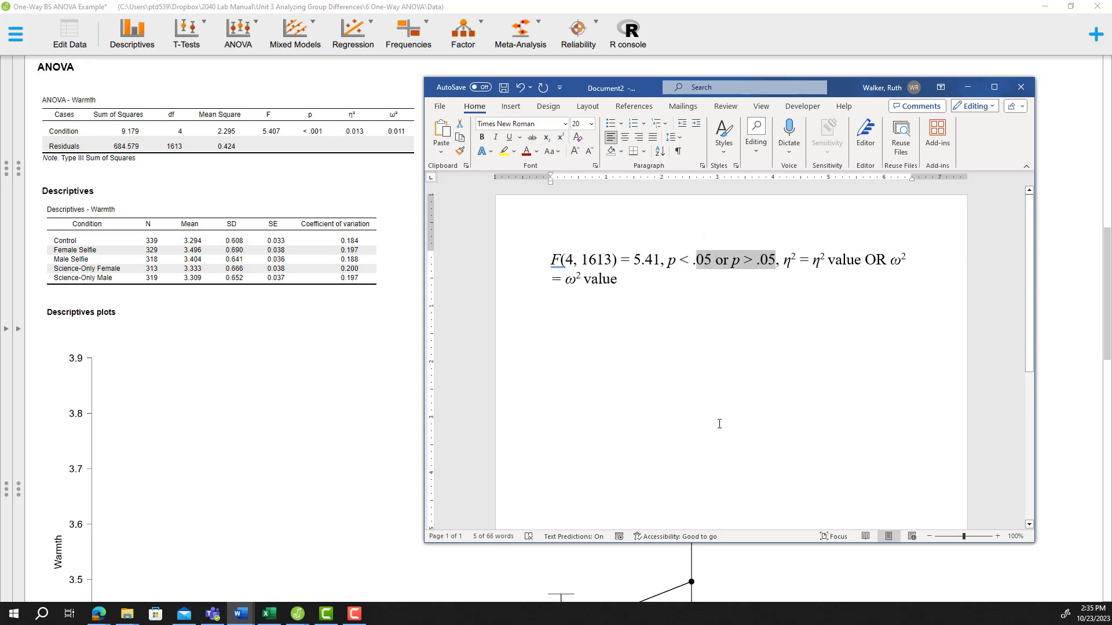
pyautogui.press('BackSpace')
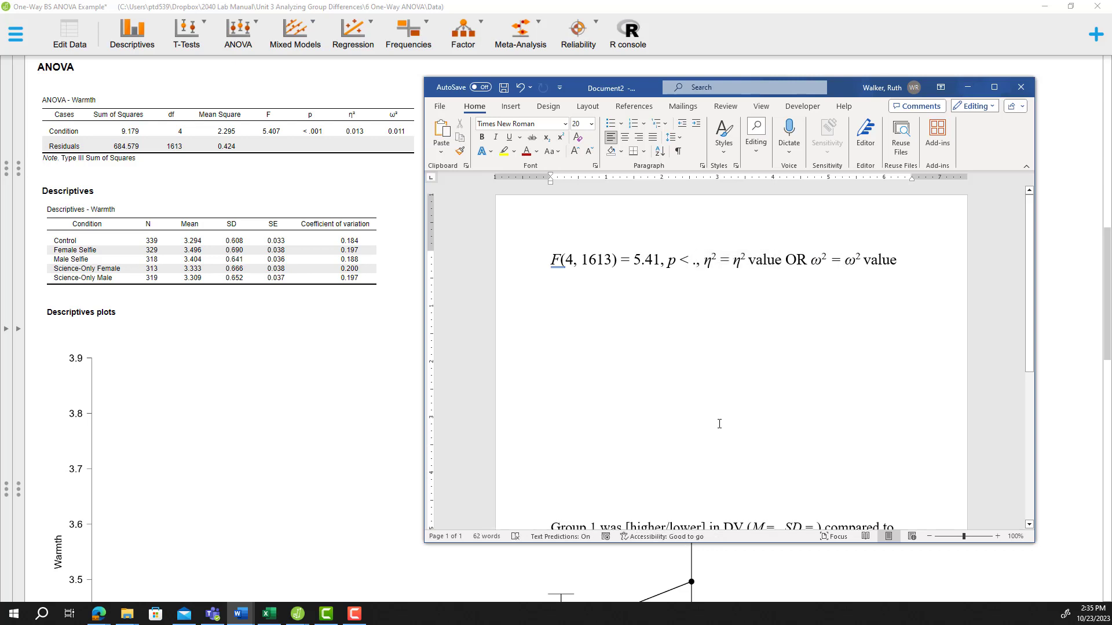
pyautogui.write('001')
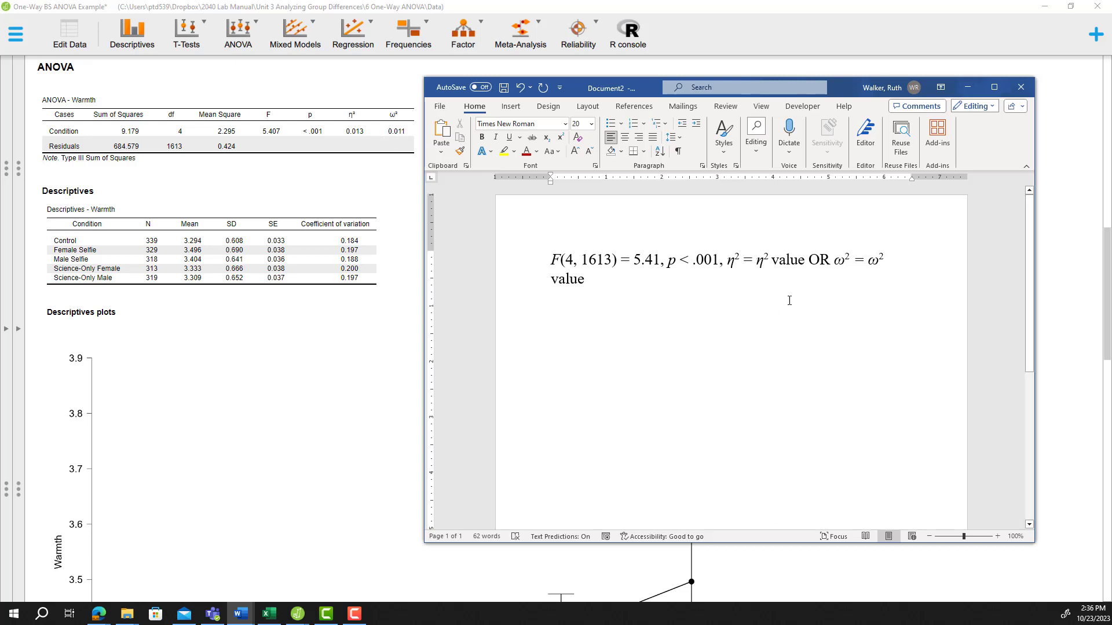
# Replace the η² value placeholder and the ω² alternative in the result line with 0.01 in non-italic text
pyautogui.moveTo(805, 288); pyautogui.dragTo(756, 260)
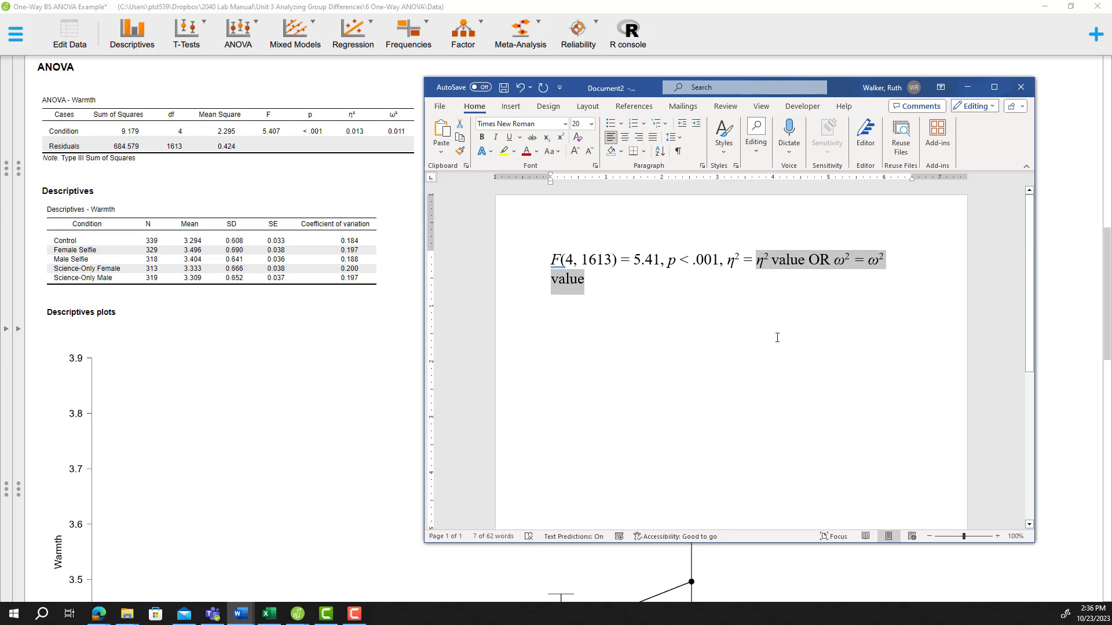
pyautogui.write('0.01')
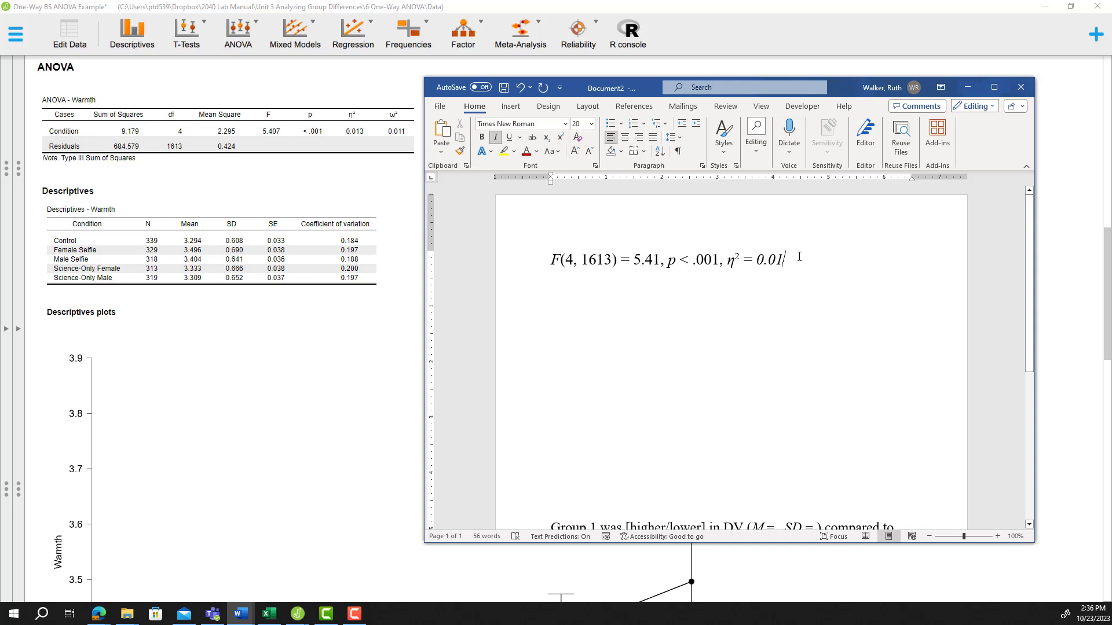
pyautogui.moveTo(785, 259); pyautogui.dragTo(761, 257)
pyautogui.hotkey('ctrl', 'i')
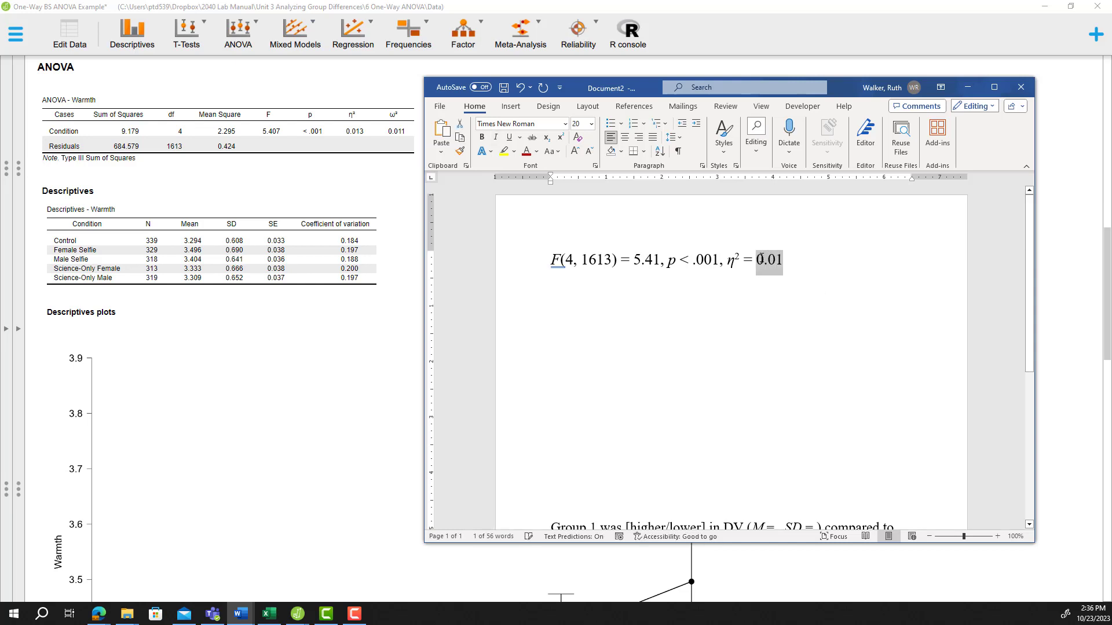
pyautogui.click(650, 379)
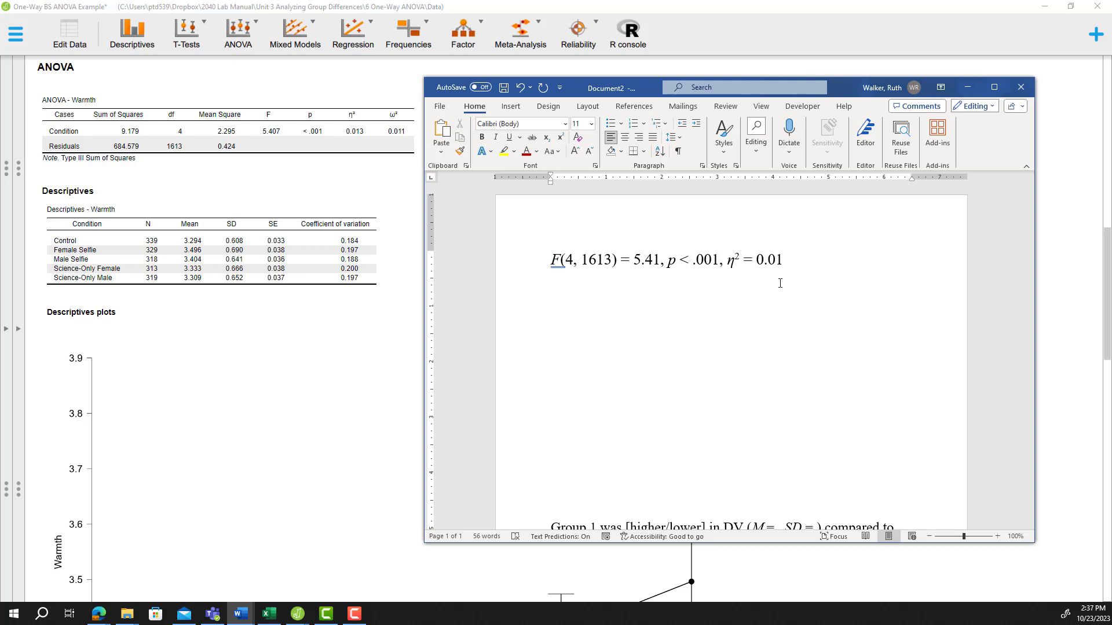
# Delete the extra blank lines between the F statistic line and the group comparison paragraph
pyautogui.moveTo(553, 296); pyautogui.dragTo(555, 498)
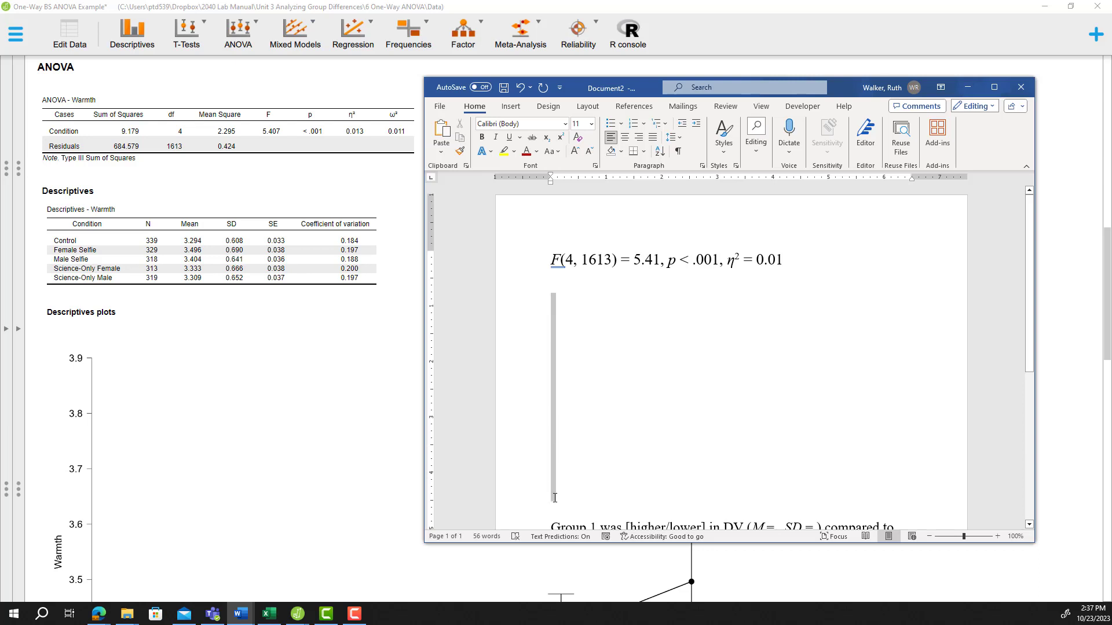
pyautogui.press('Delete')
pyautogui.press('Delete')
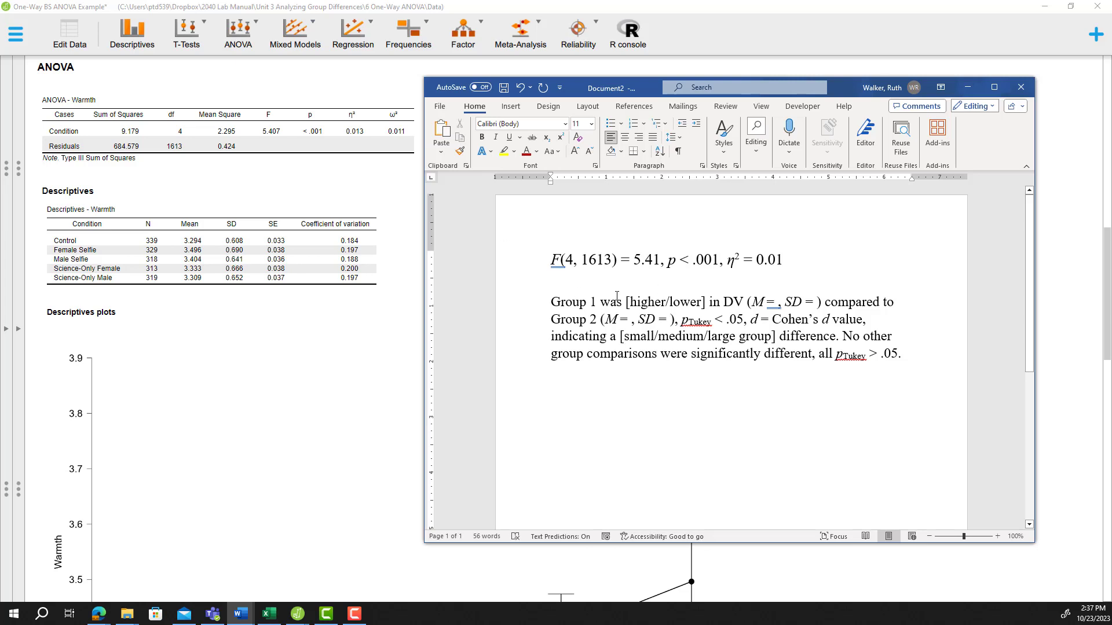
# Replace "Group 1" at the start of the comparison paragraph with "Female Selfie Scientist Group"
pyautogui.moveTo(601, 301); pyautogui.dragTo(555, 304)
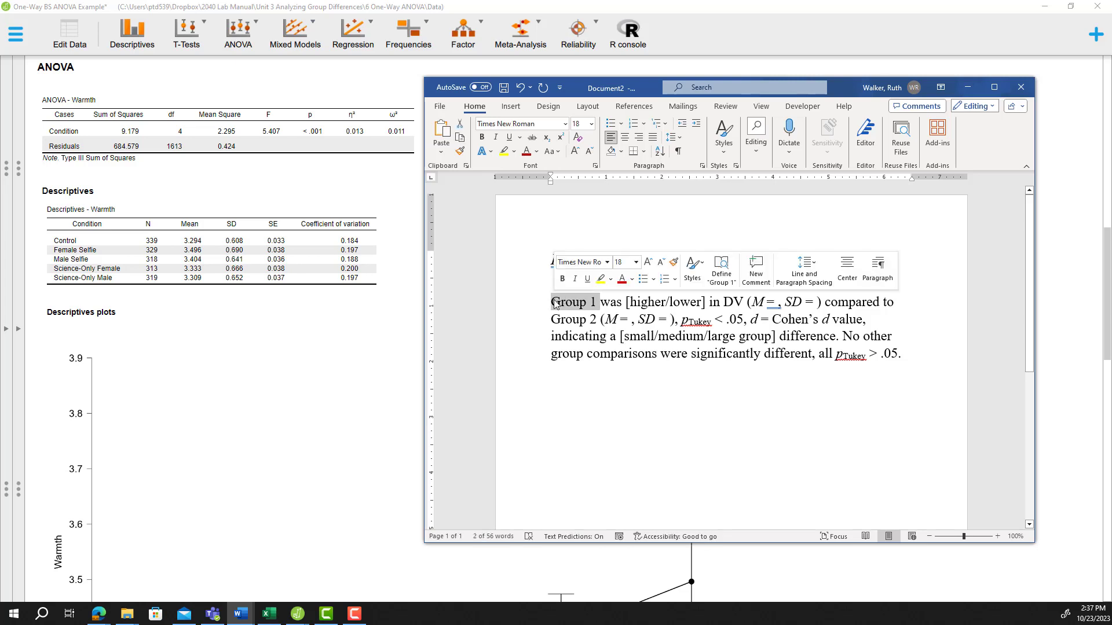
pyautogui.write('Female')
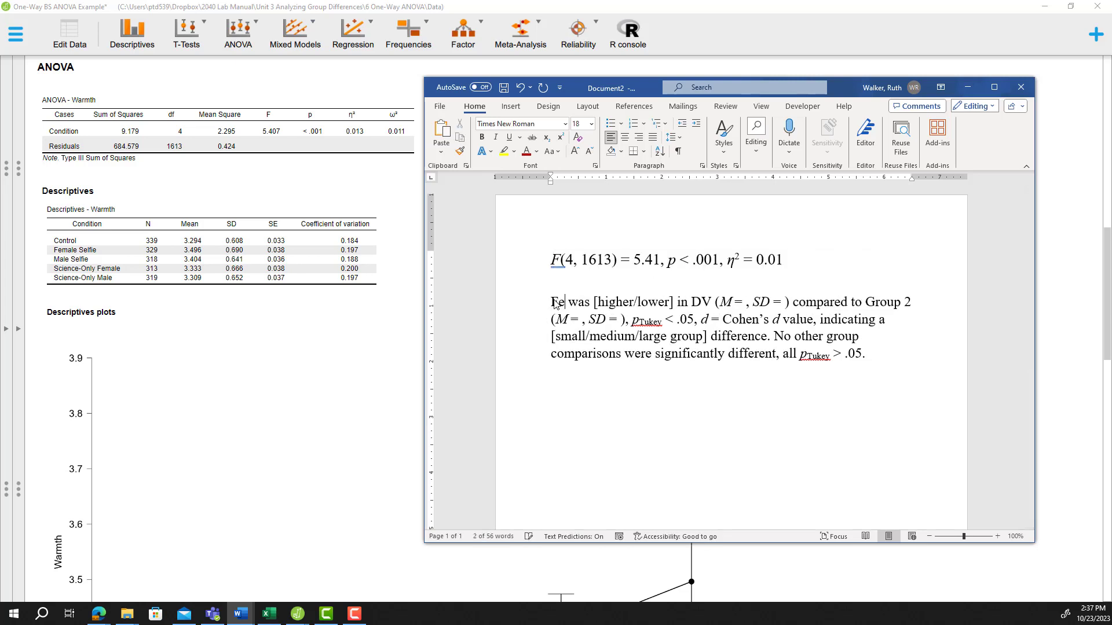
pyautogui.write(' Selfie')
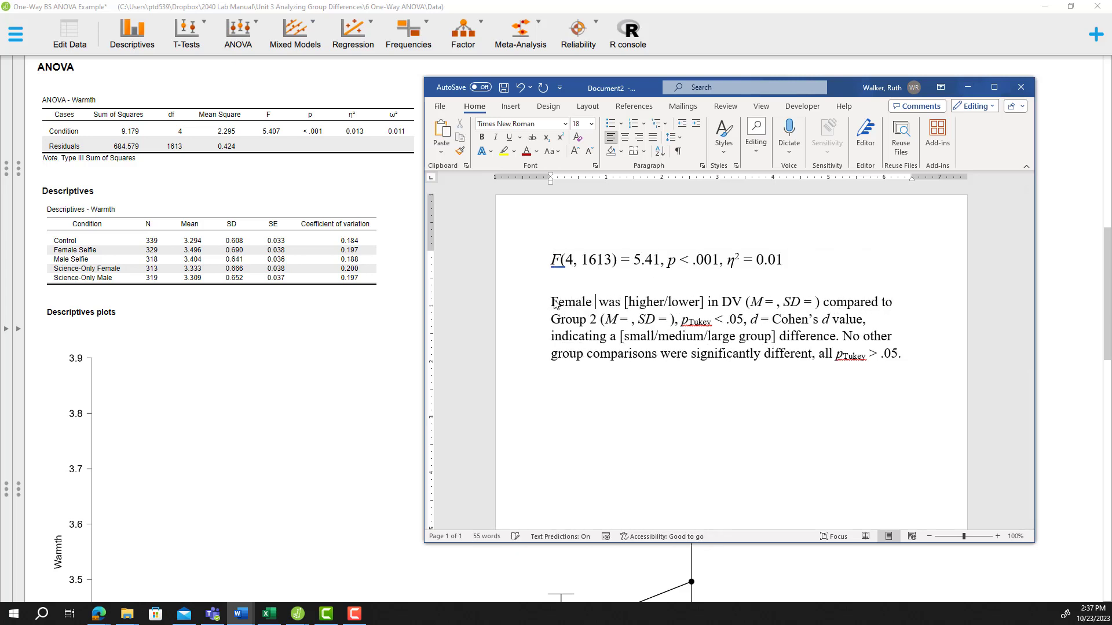
pyautogui.write(' Scienti')
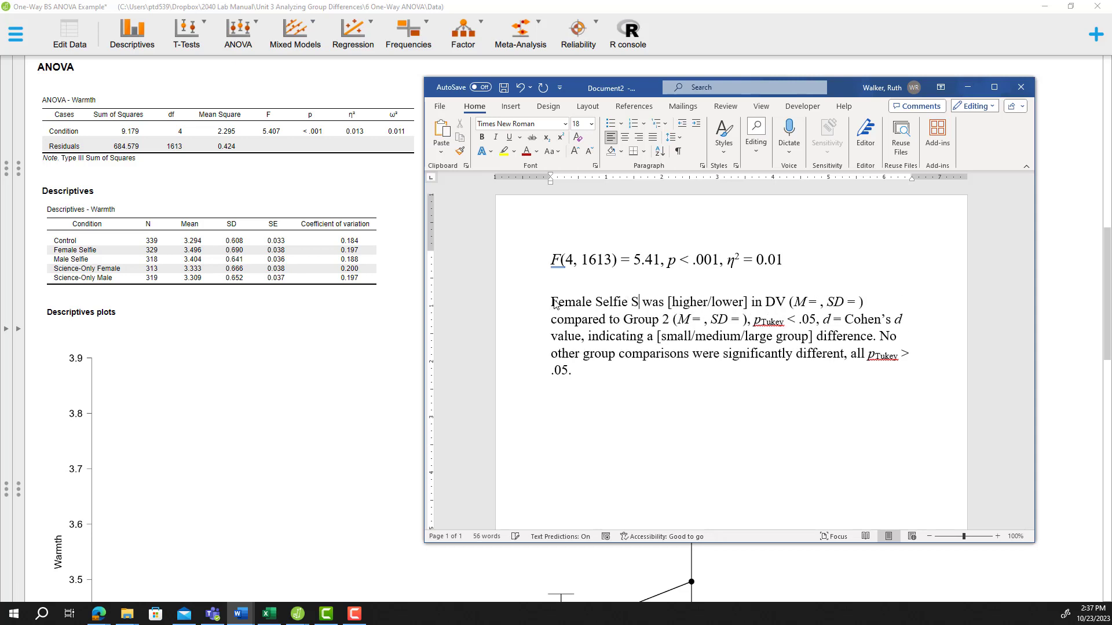
pyautogui.write('st Group')
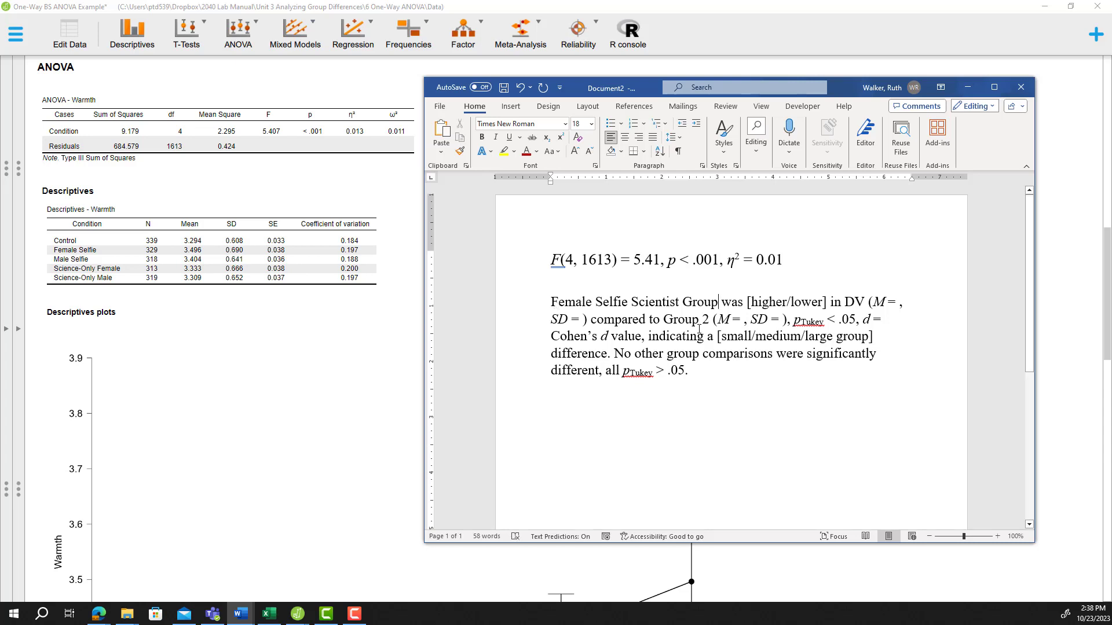
# Reduce "[higher/lower]" to "higher" and replace "DV" with "warmth" in the first comparison sentence
pyautogui.click(751, 300)
pyautogui.press('BackSpace')
pyautogui.moveTo(823, 297); pyautogui.dragTo(784, 300)
pyautogui.press('BackSpace')
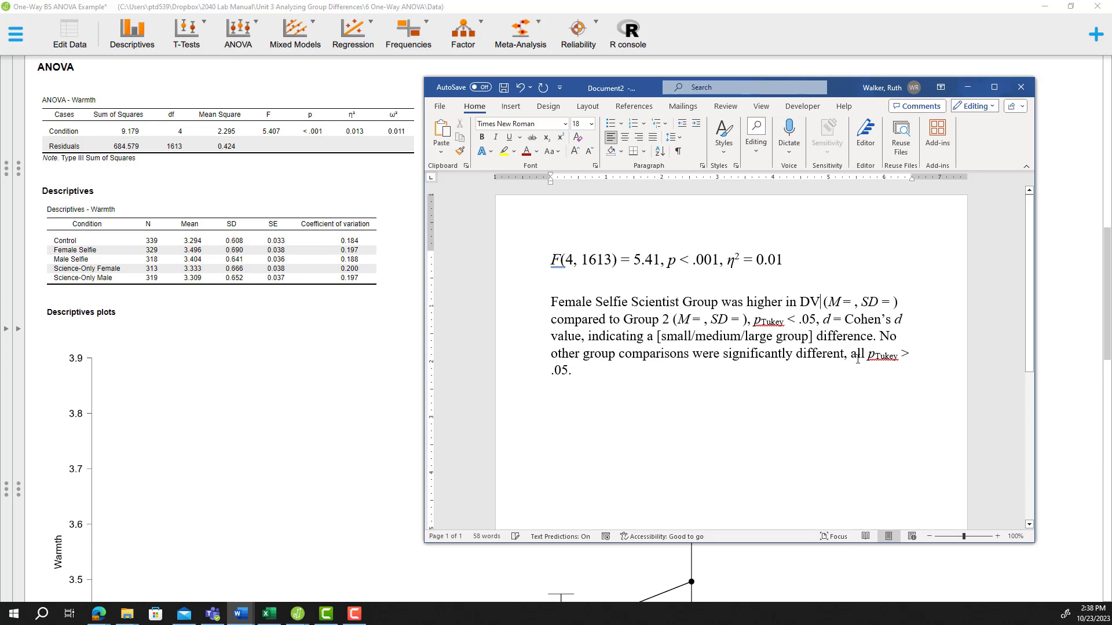
pyautogui.press('BackSpace')
pyautogui.press('BackSpace')
pyautogui.write('warmth')
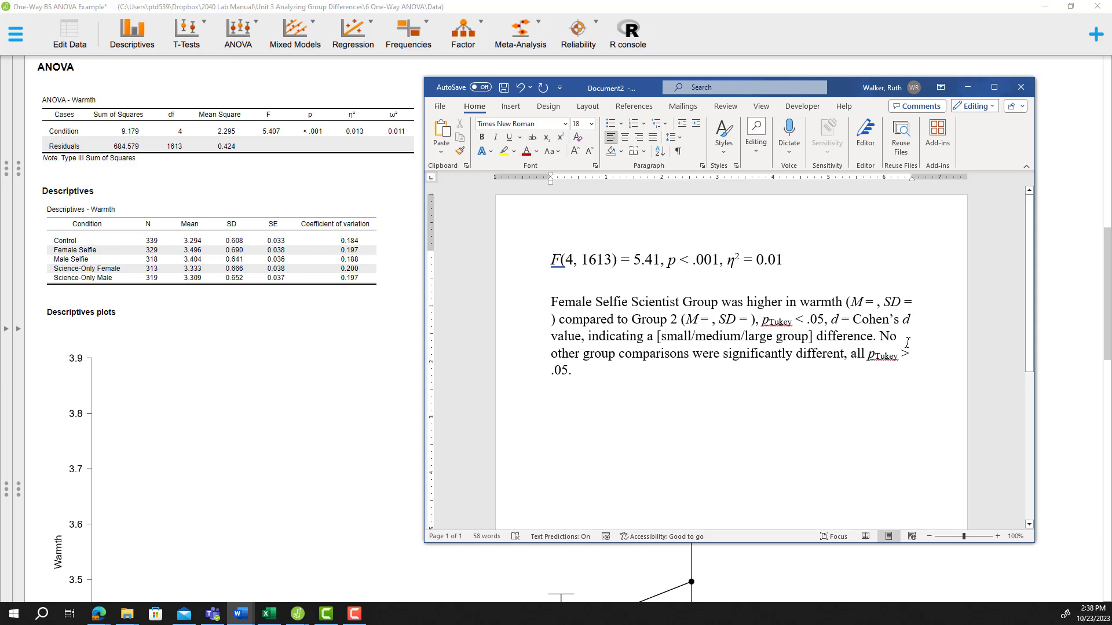
# Fill in M = 3.49 and SD = .69 for the Female Selfie Scientist Group
pyautogui.write('3.')
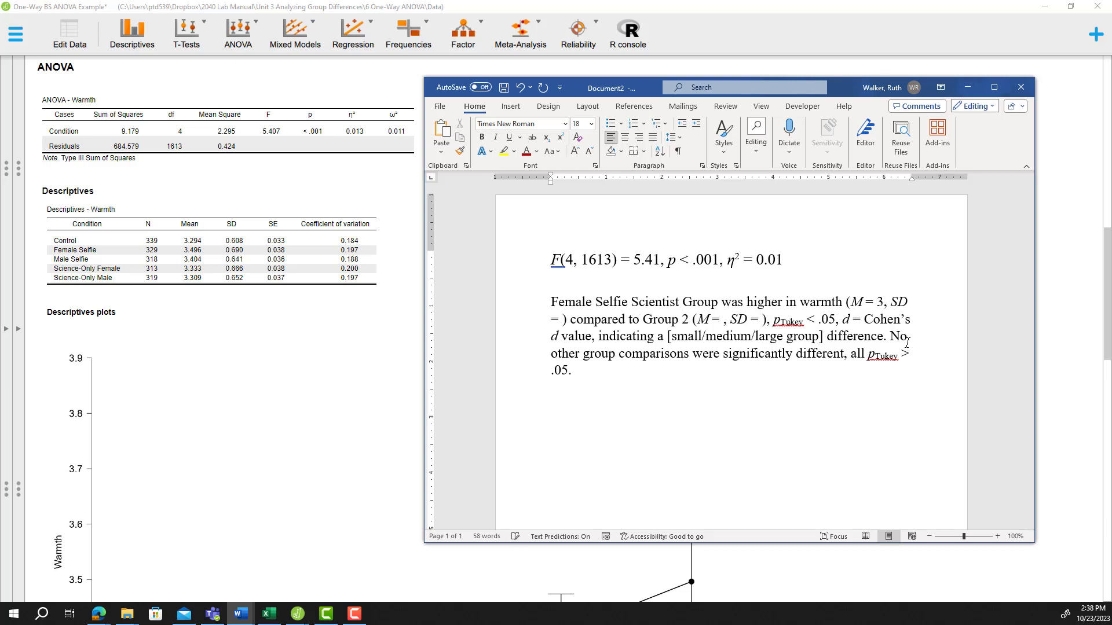
pyautogui.write('49')
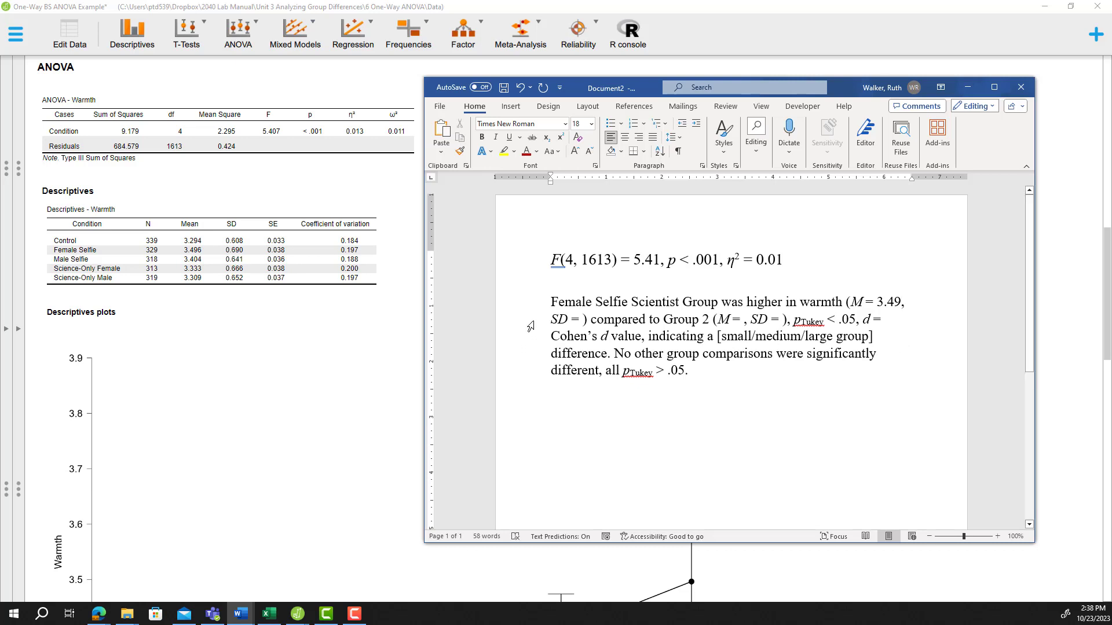
pyautogui.click(583, 319)
pyautogui.write('.')
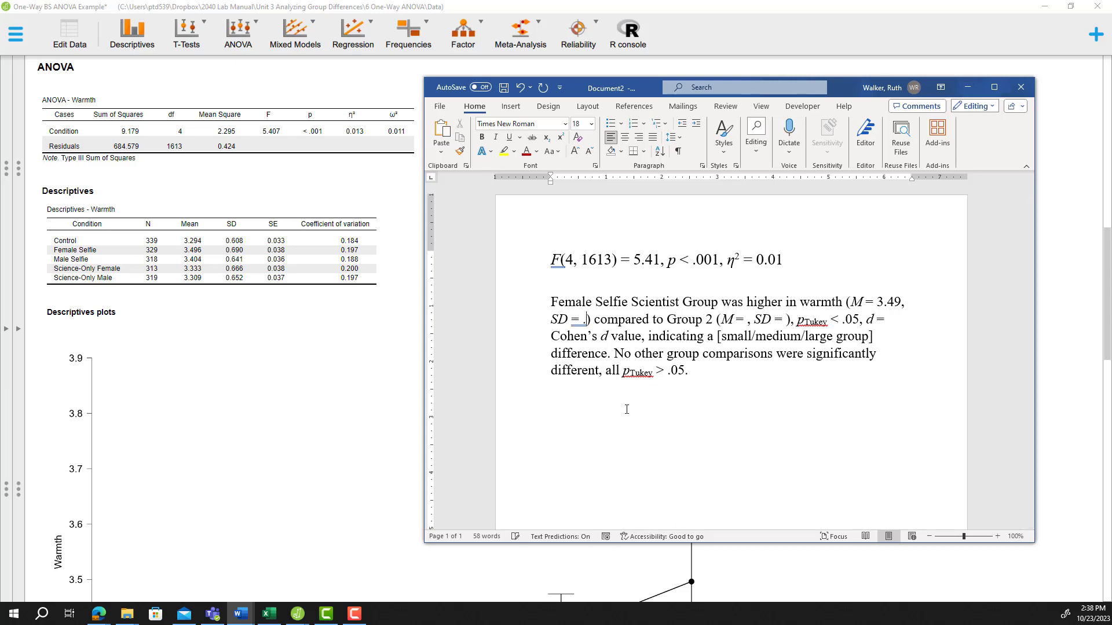
pyautogui.write('69')
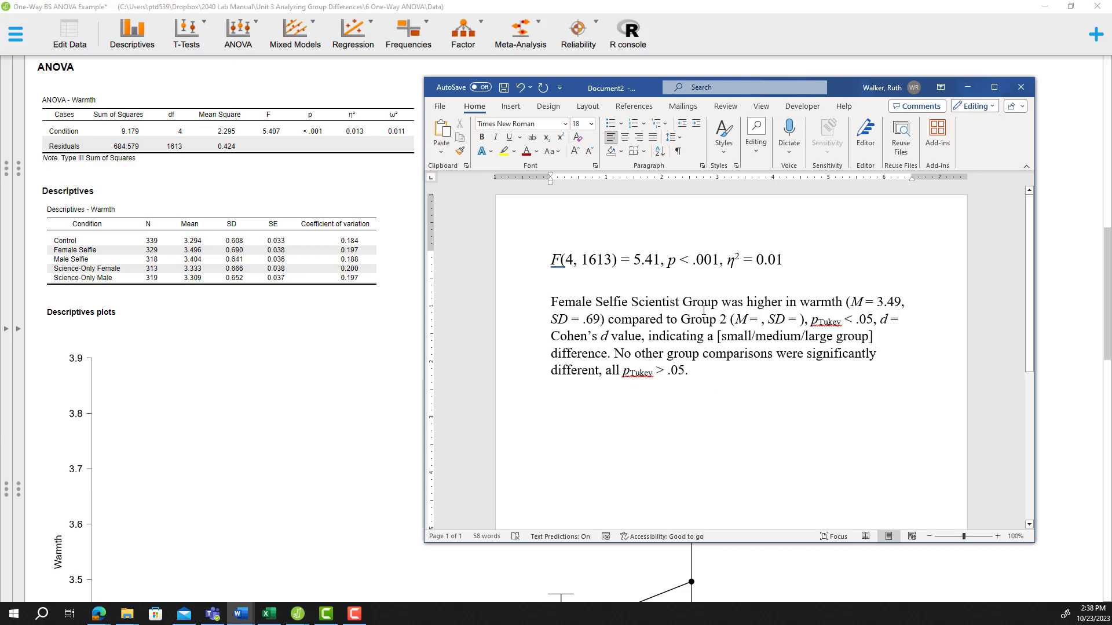
# Replace "Group 2" in the comparison sentence with "the Control Group"
pyautogui.moveTo(727, 317); pyautogui.dragTo(681, 319)
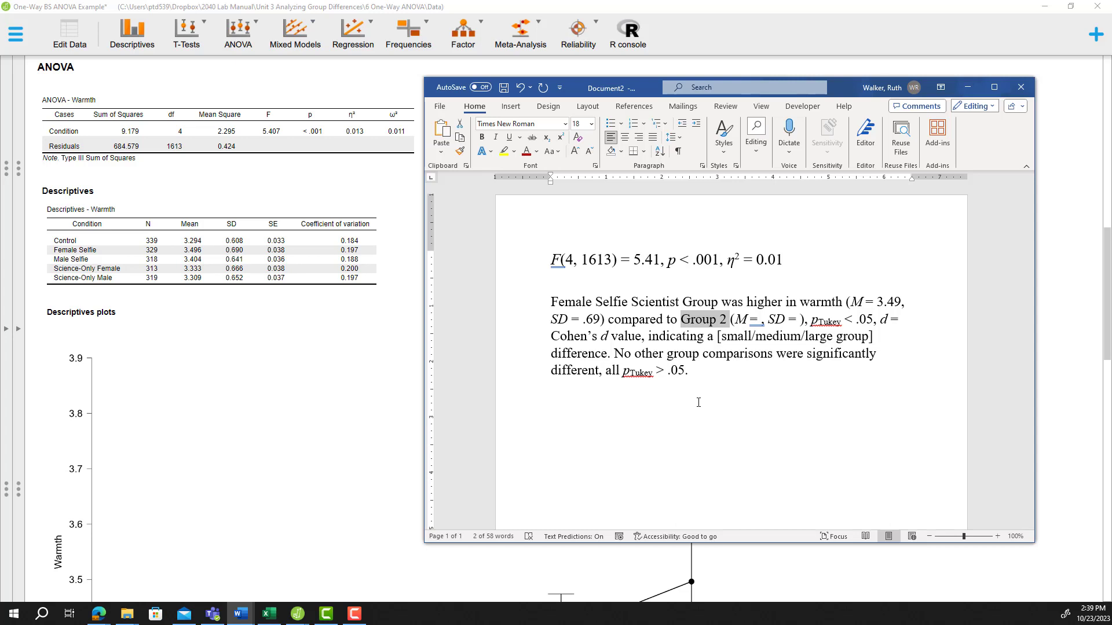
pyautogui.write('Control')
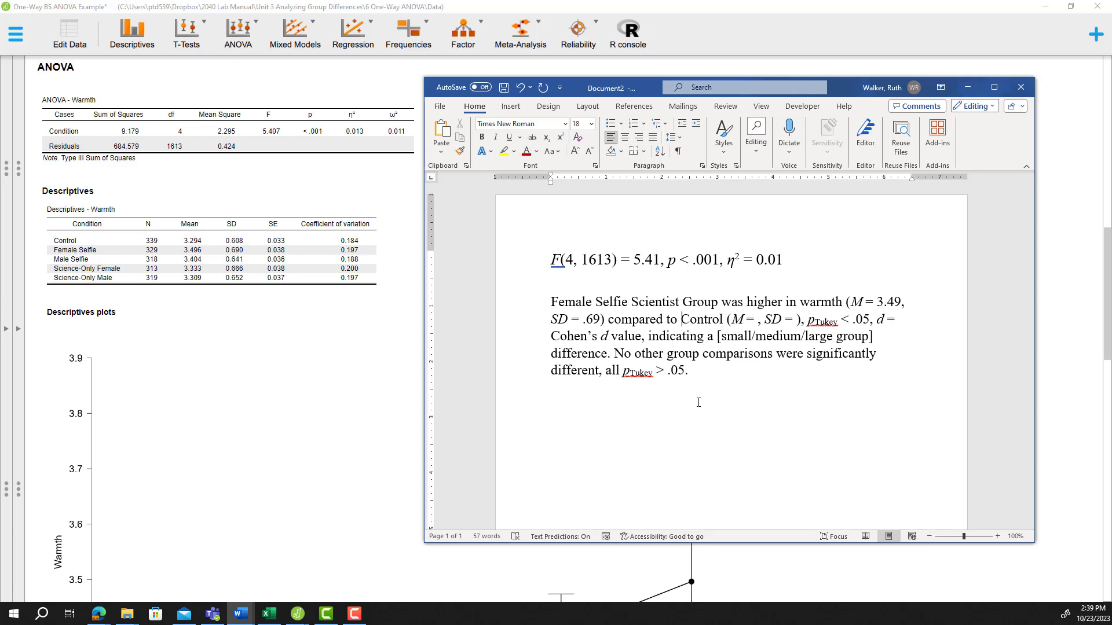
pyautogui.write('the ')
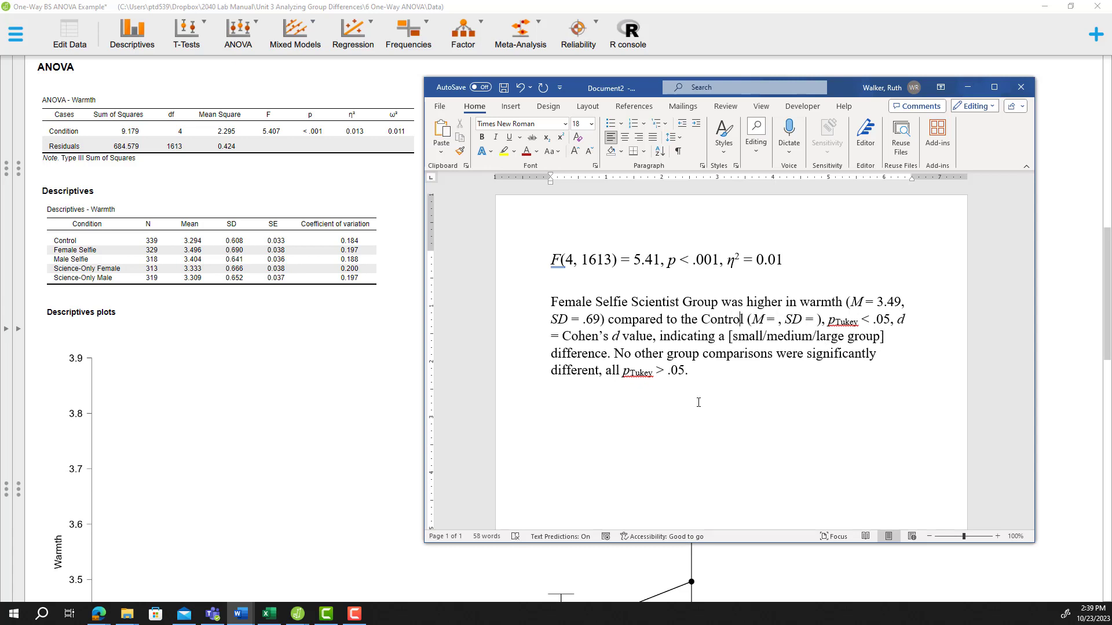
pyautogui.write(' Group ')
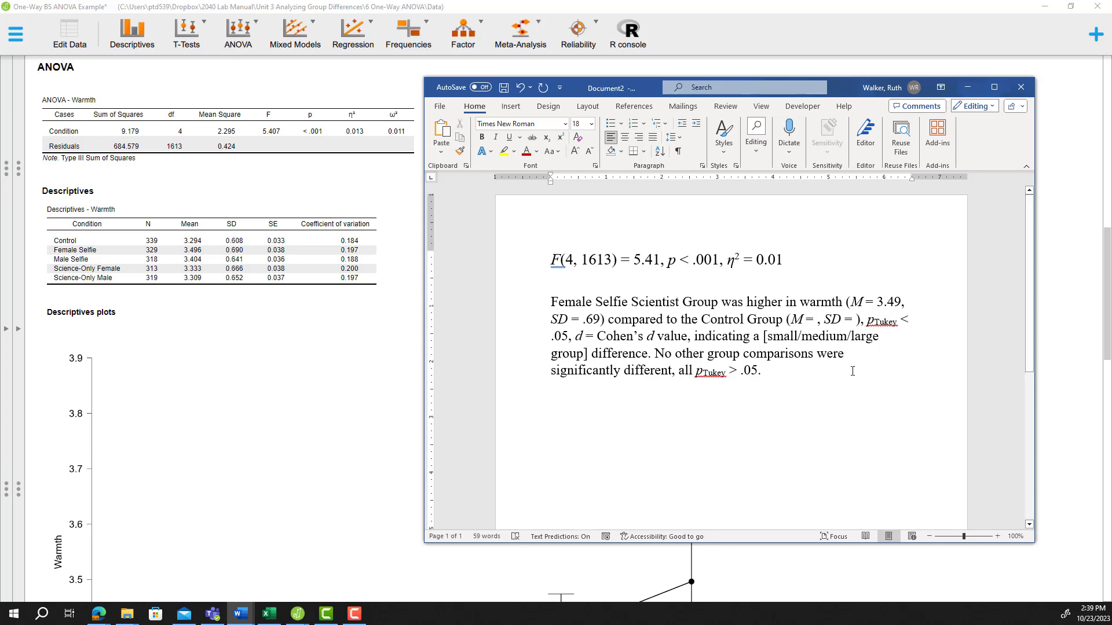
# Fill in M = 3.29 and SD = .61 for the Control Group
pyautogui.write('3.29')
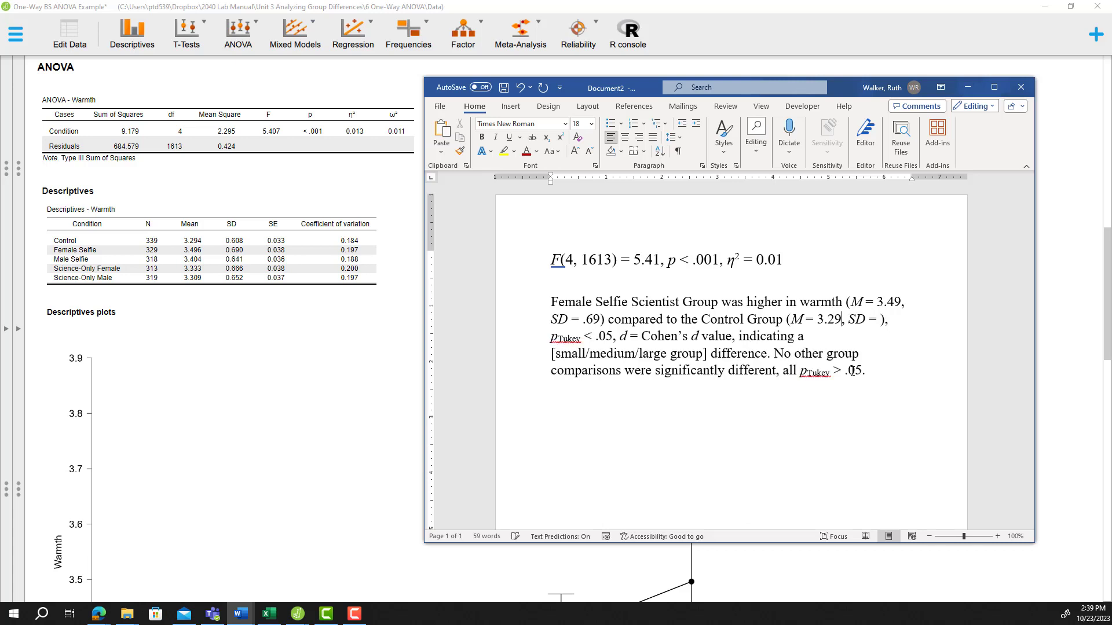
pyautogui.press('Right')
pyautogui.press('Right')
pyautogui.press('Right')
pyautogui.press('Right')
pyautogui.press('Right')
pyautogui.press('Right')
pyautogui.press('Right')
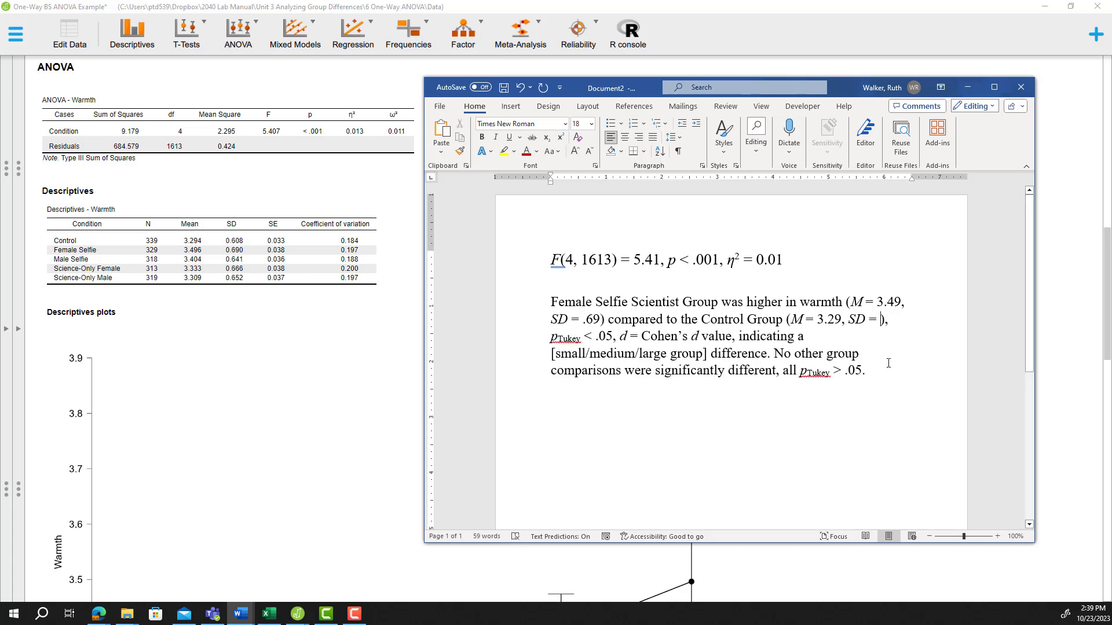
pyautogui.write('.61')
# Start a new sentence before "No other group comparisons" reading "The Female Selfie Scientist Group was higher in warmth compared to the"
pyautogui.click(739, 337)
pyautogui.click(773, 353)
pyautogui.write('The S')
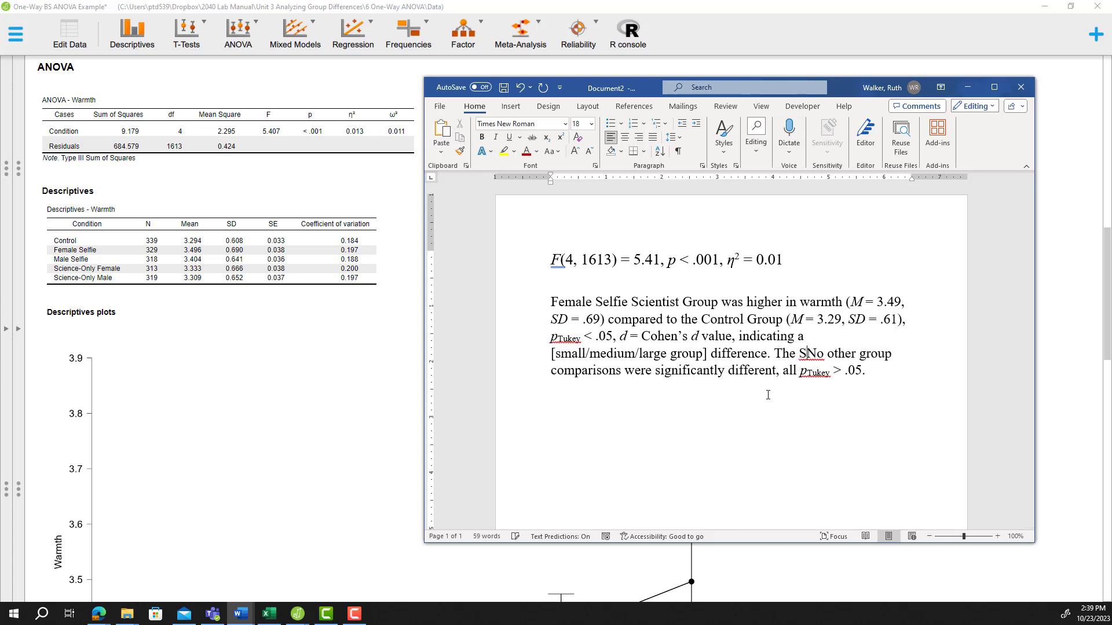
pyautogui.press('BackSpace')
pyautogui.write('Female S')
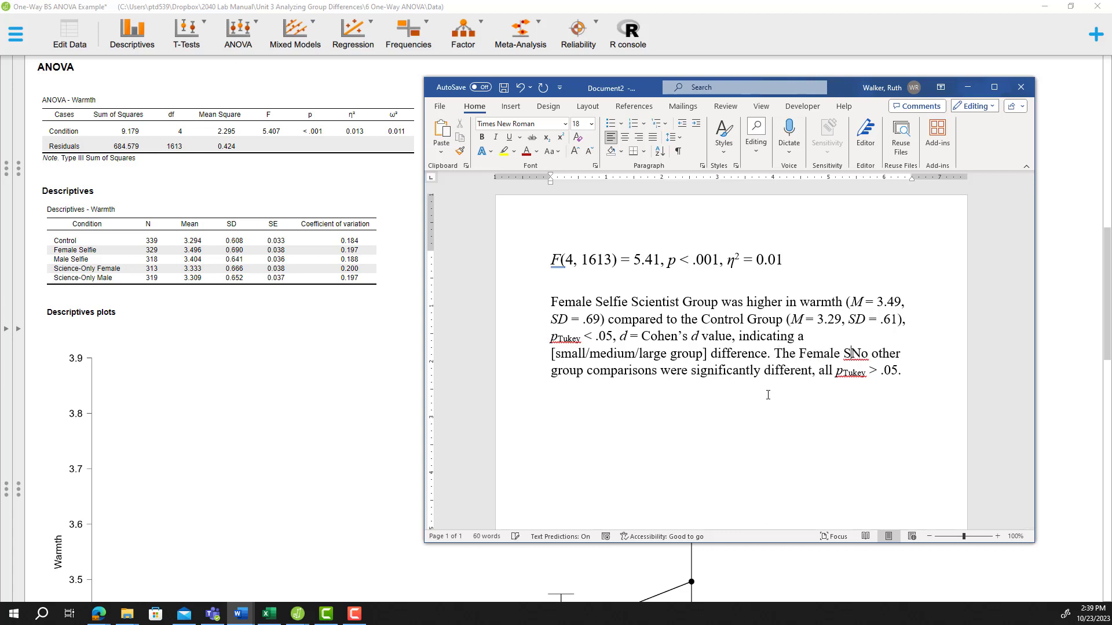
pyautogui.write('el')
pyautogui.write('fie Scientist ')
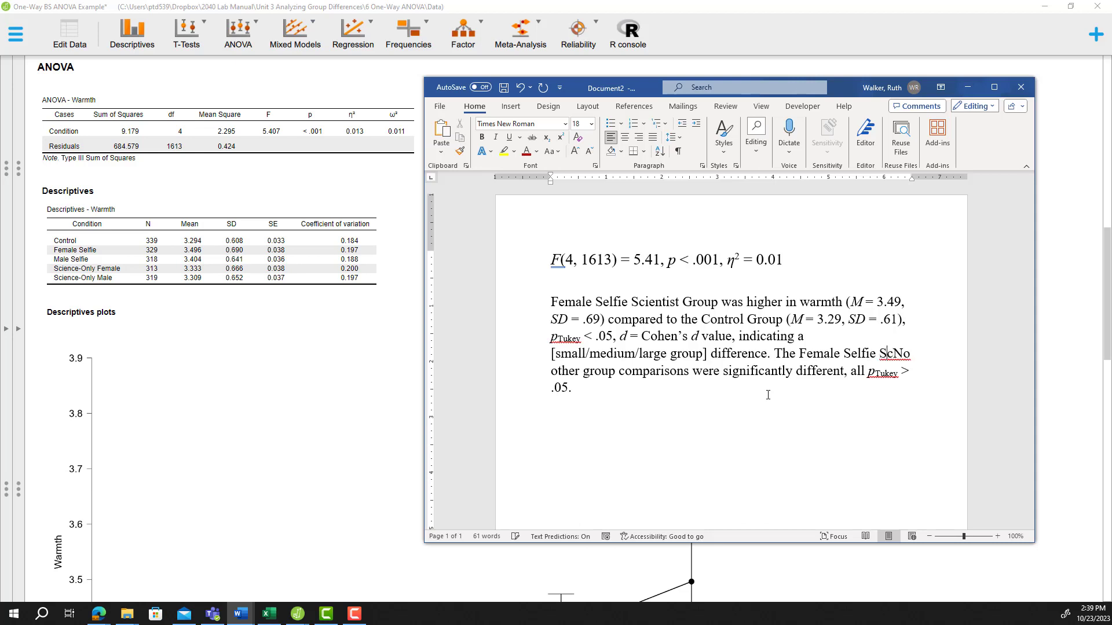
pyautogui.write('Group was highe')
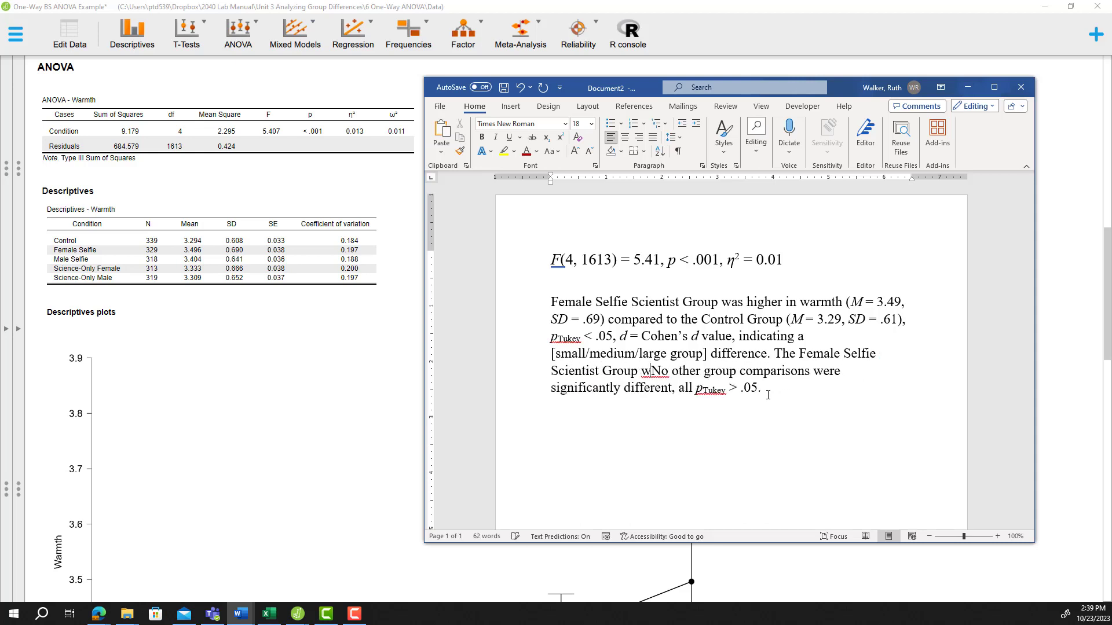
pyautogui.write('r')
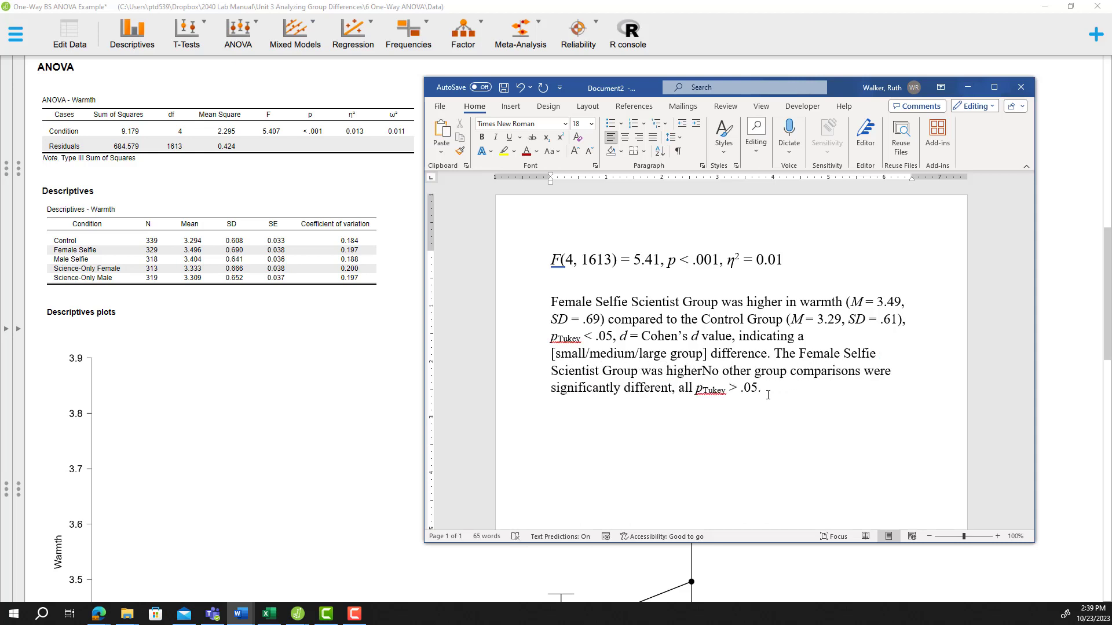
pyautogui.write(' in warmth com')
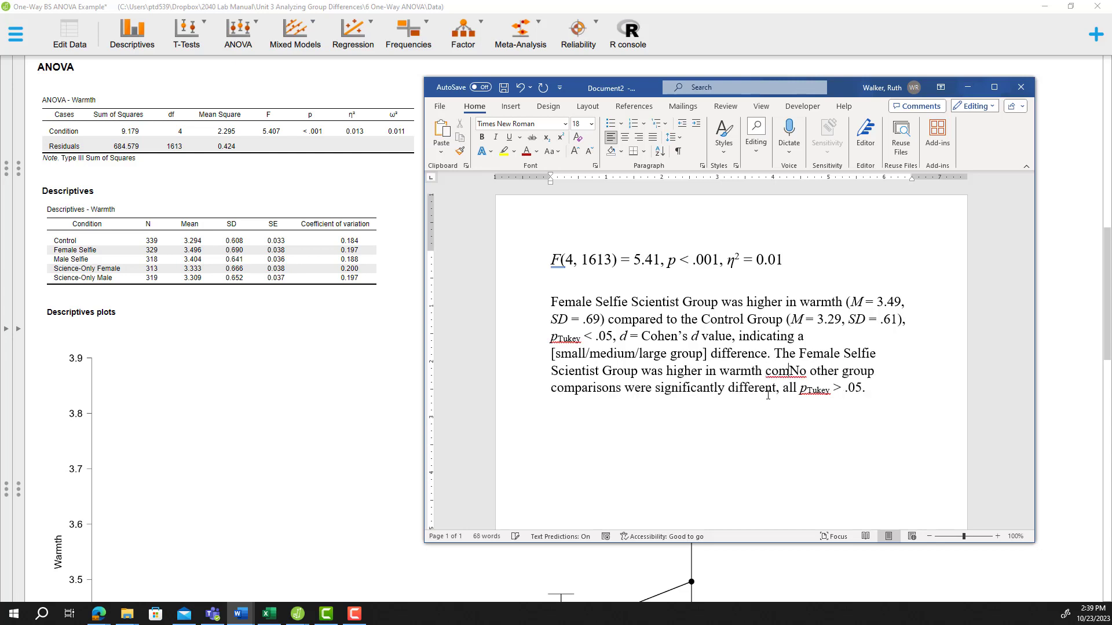
pyautogui.write('pared to the ')
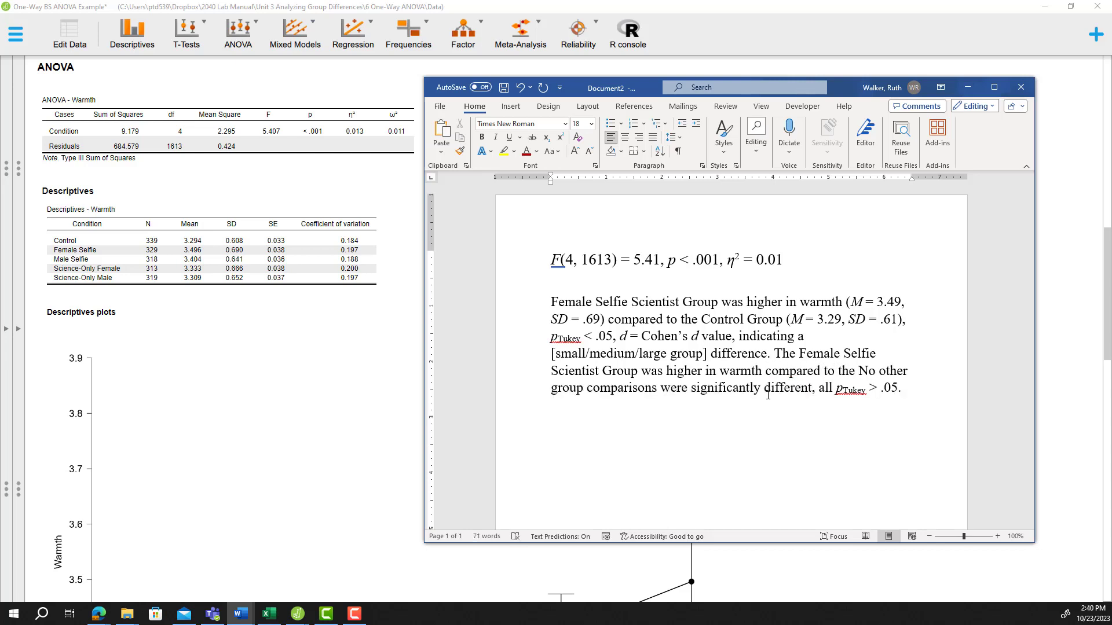
# Continue the new sentence with "Science-only Female and Science-only Male Groups as well,"
pyautogui.write('Science')
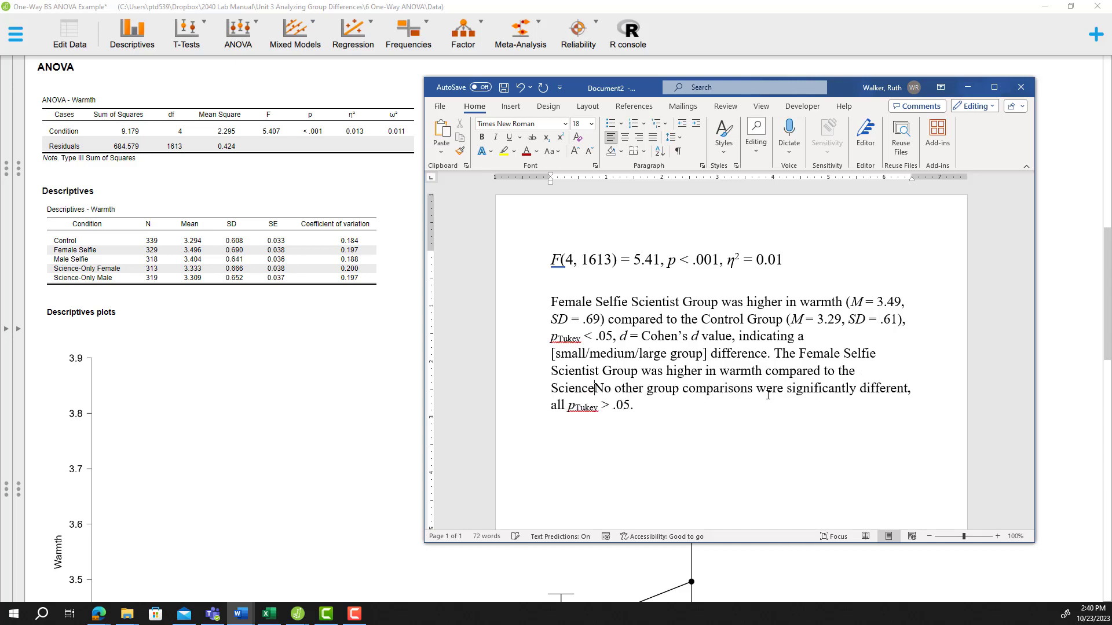
pyautogui.write('-only Femal')
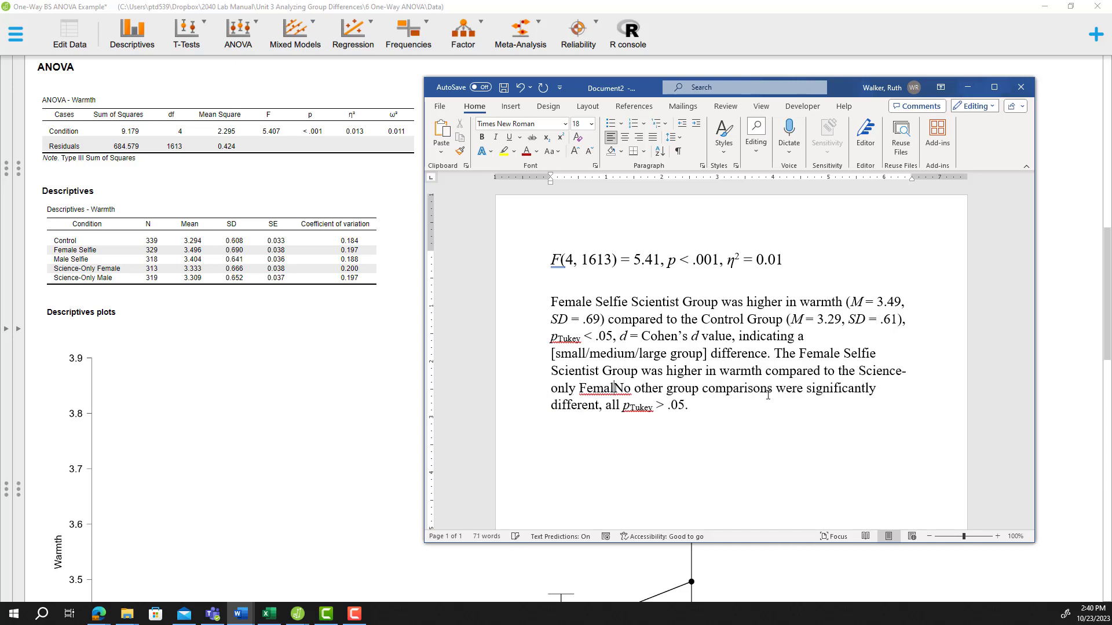
pyautogui.write('e and Science')
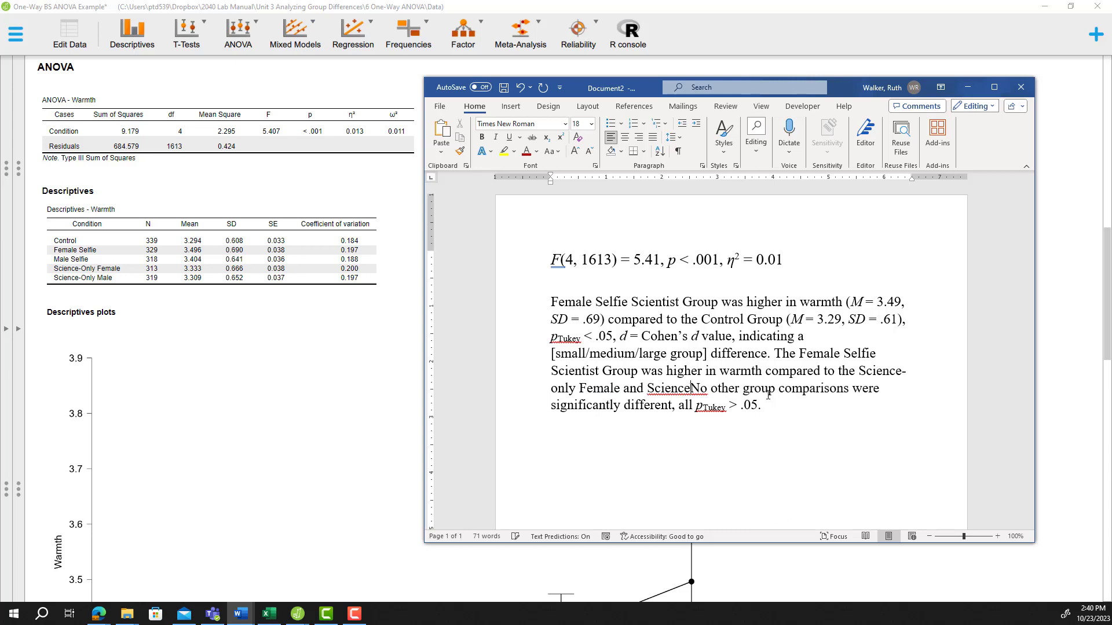
pyautogui.write('-only Male')
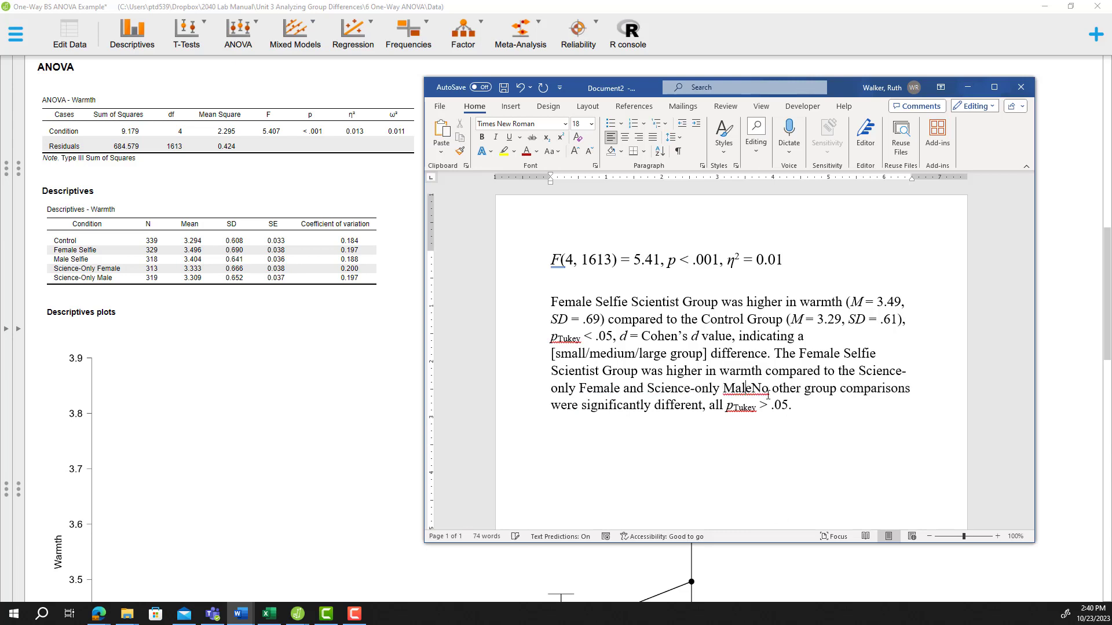
pyautogui.write(' Groups as')
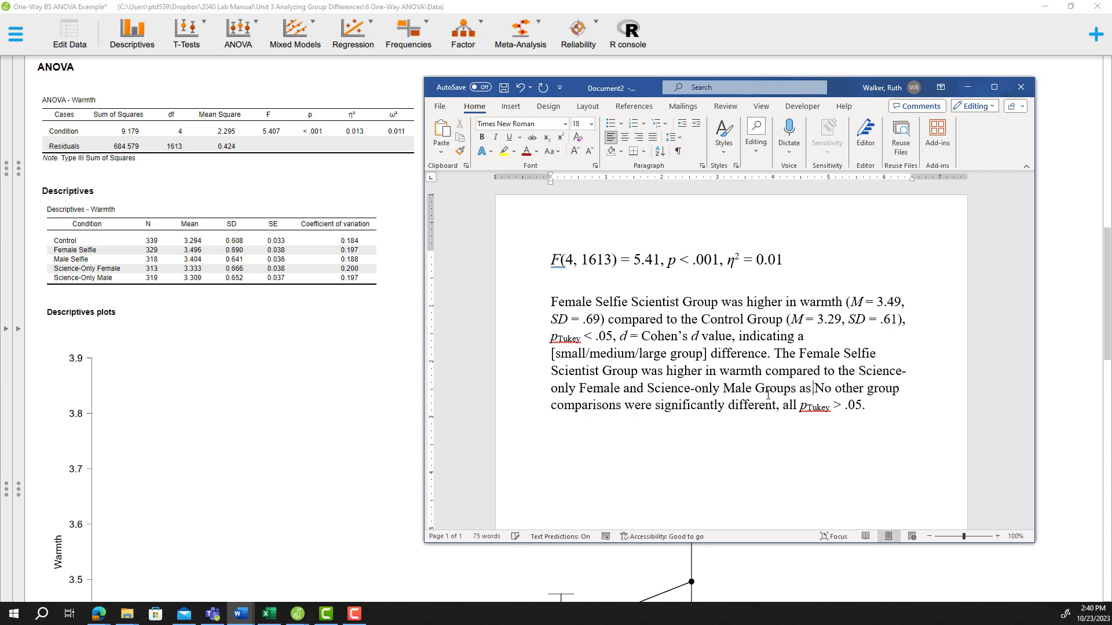
pyautogui.write(' well,')
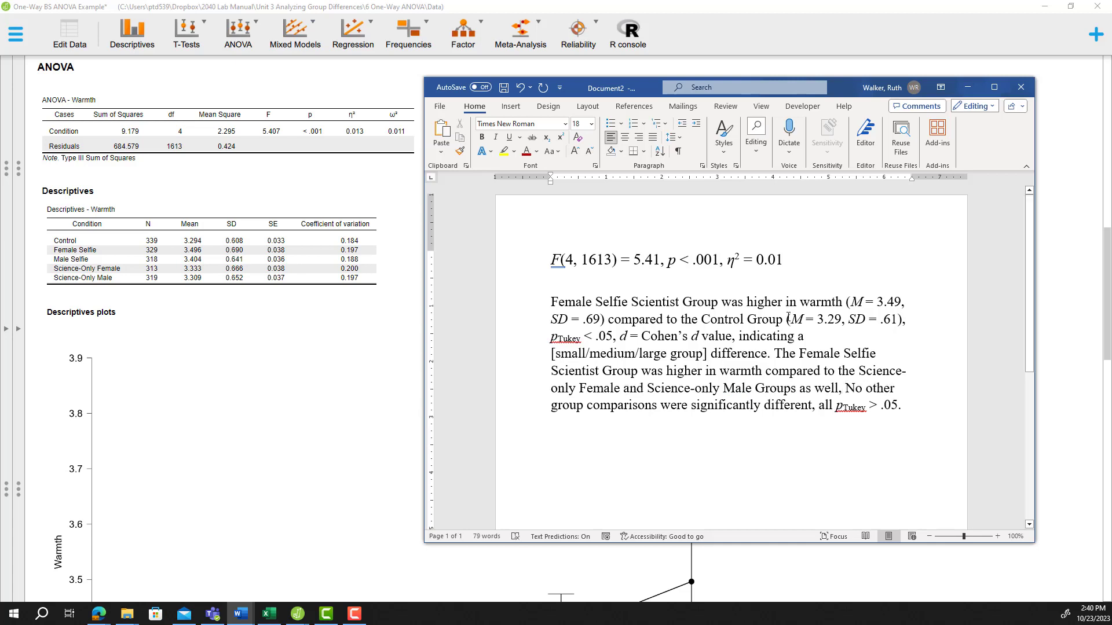
# Copy the Control Group's M and SD parenthesis after "Science-only Female" and change its values to M = 3.33 and SD = .67
pyautogui.moveTo(786, 318); pyautogui.dragTo(899, 319)
pyautogui.hotkey('ctrl', 'c')
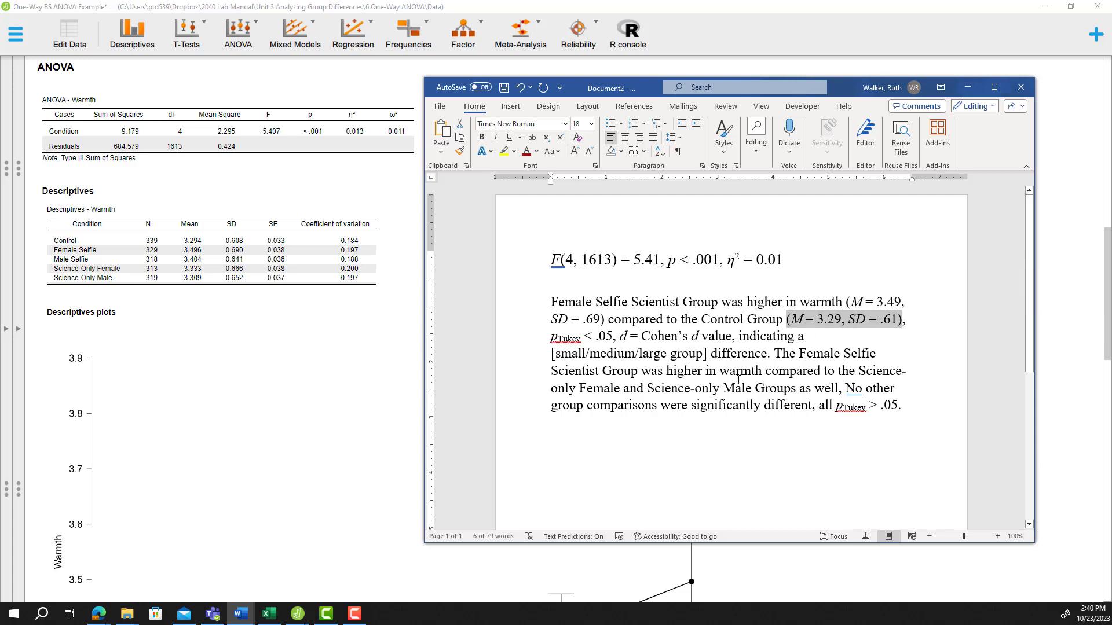
pyautogui.click(624, 388)
pyautogui.hotkey('ctrl', 'v')
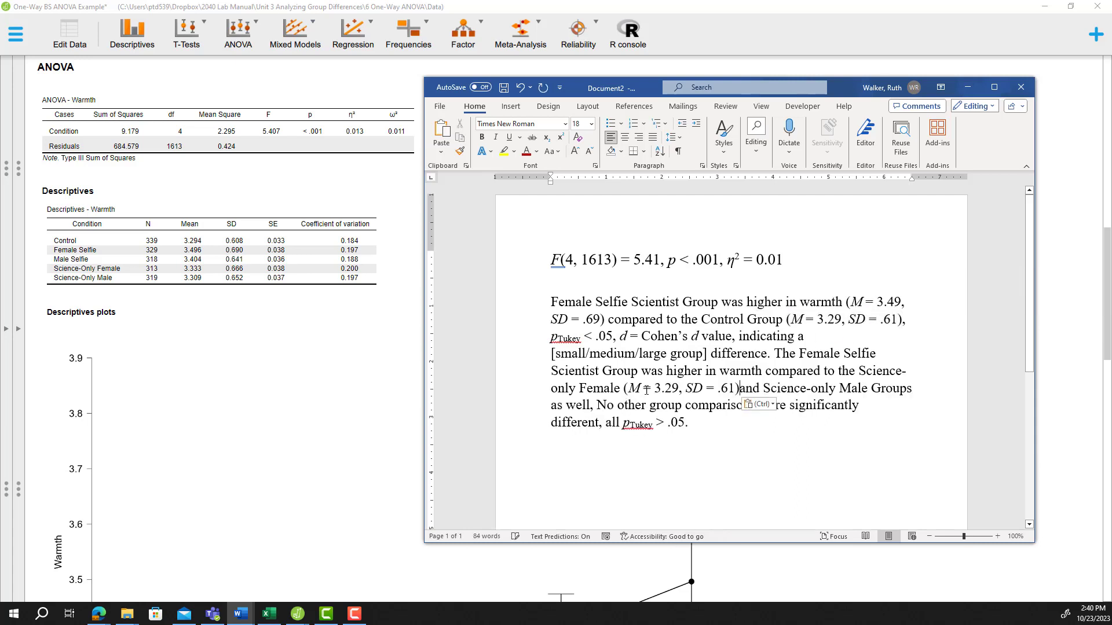
pyautogui.moveTo(680, 388); pyautogui.dragTo(654, 388)
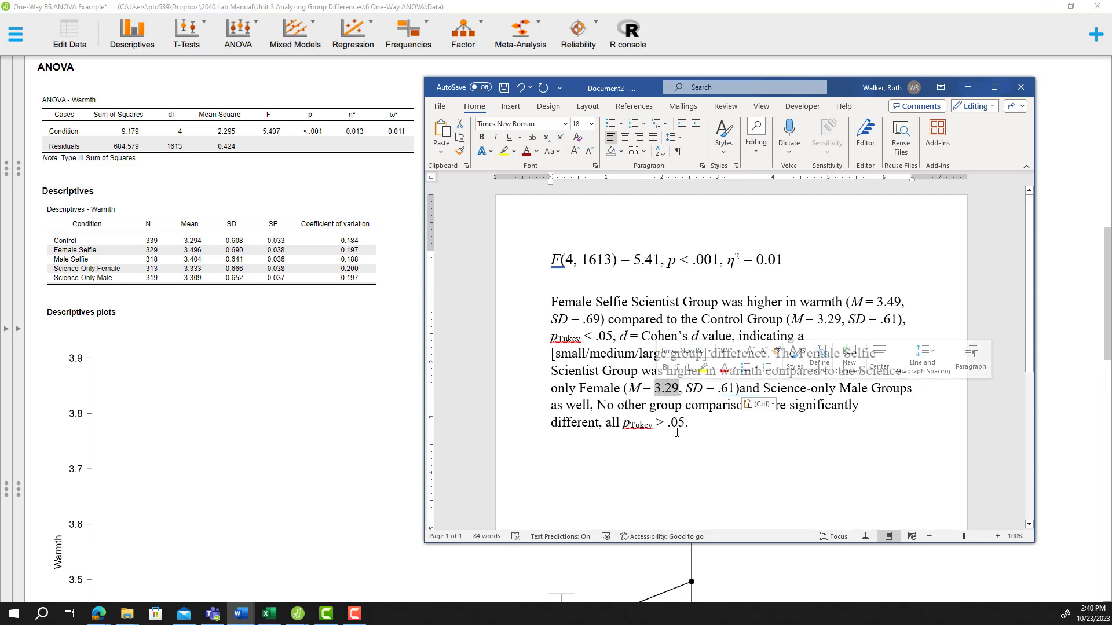
pyautogui.write('3.33')
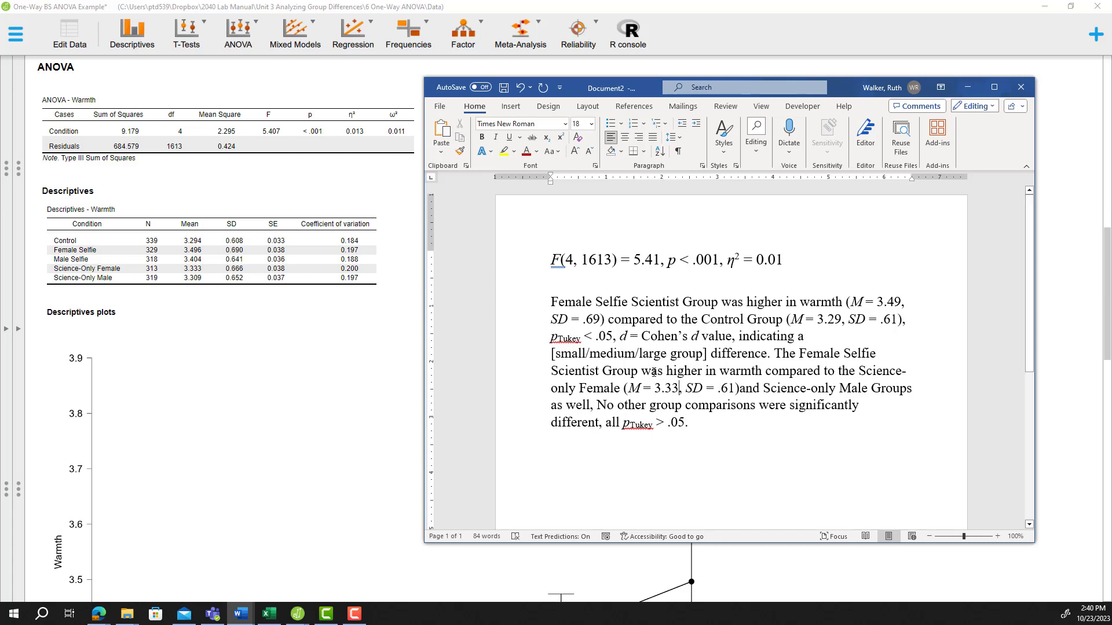
pyautogui.click(732, 388)
pyautogui.press('BackSpace')
pyautogui.write('7')
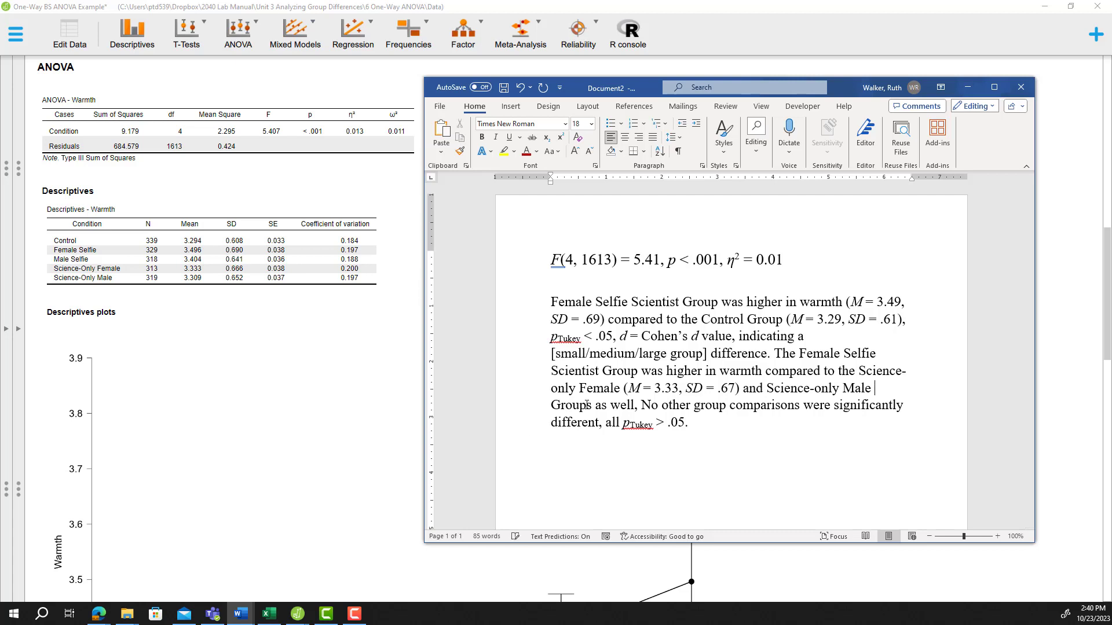
# Paste the M and SD parenthesis after "Science-only Male" and change its values to M = 3.31 and SD = .65
pyautogui.hotkey('ctrl', 'v')
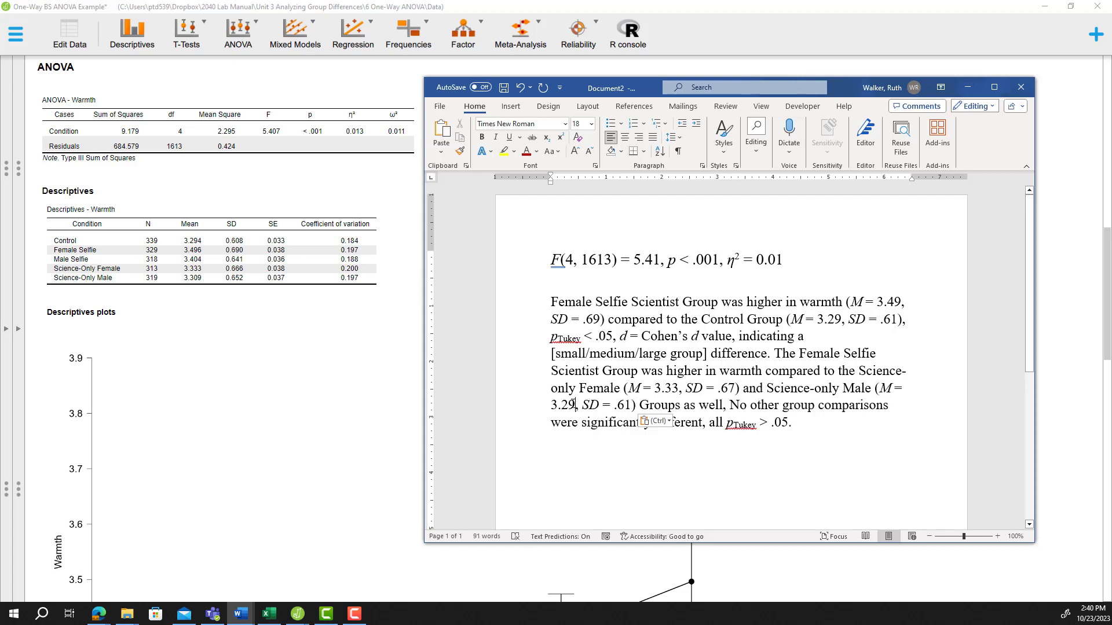
pyautogui.moveTo(574, 403); pyautogui.dragTo(562, 403)
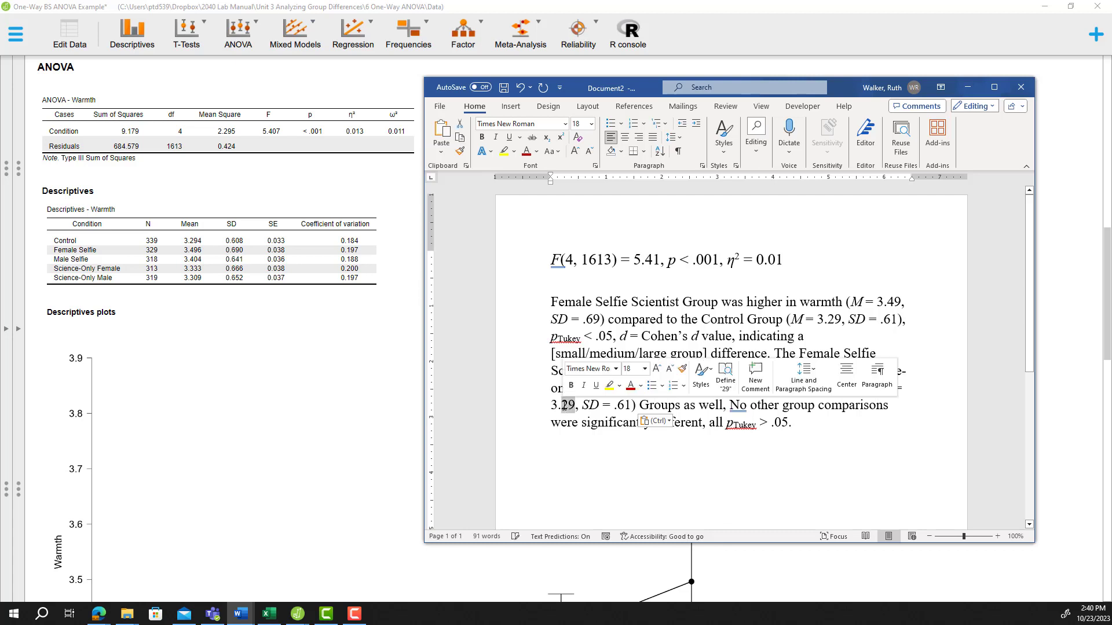
pyautogui.write('31')
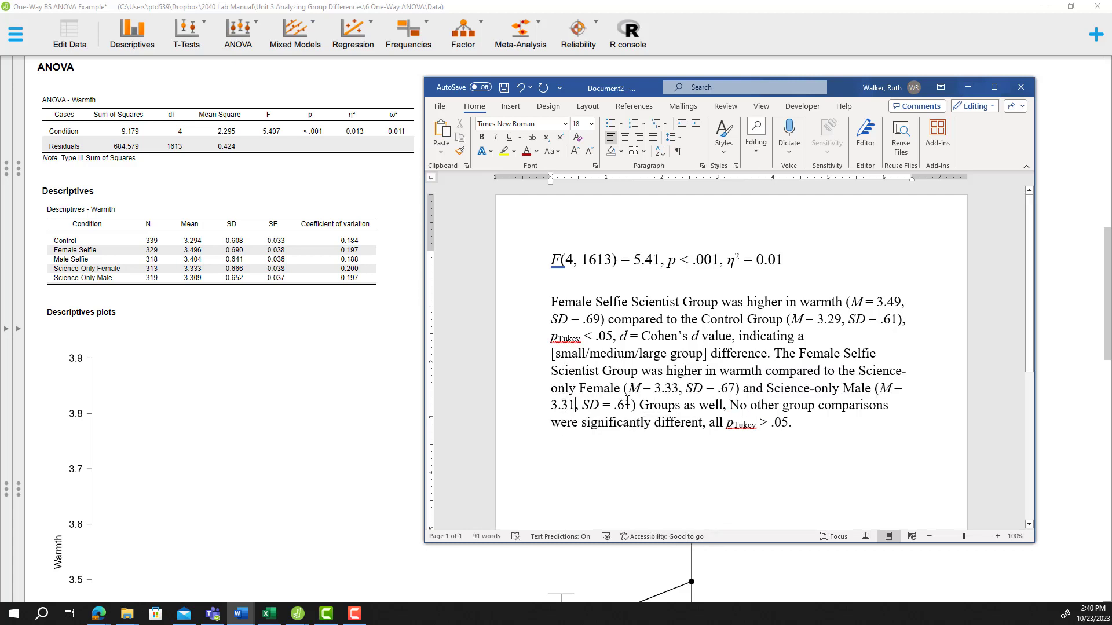
pyautogui.moveTo(632, 404); pyautogui.dragTo(627, 404)
pyautogui.write('5')
# Using the post hoc table, set the Control Group comparison's Tukey p to < .001 and replace the Cohen's d placeholder with -.31
pyautogui.scroll(-15, 311, 447)
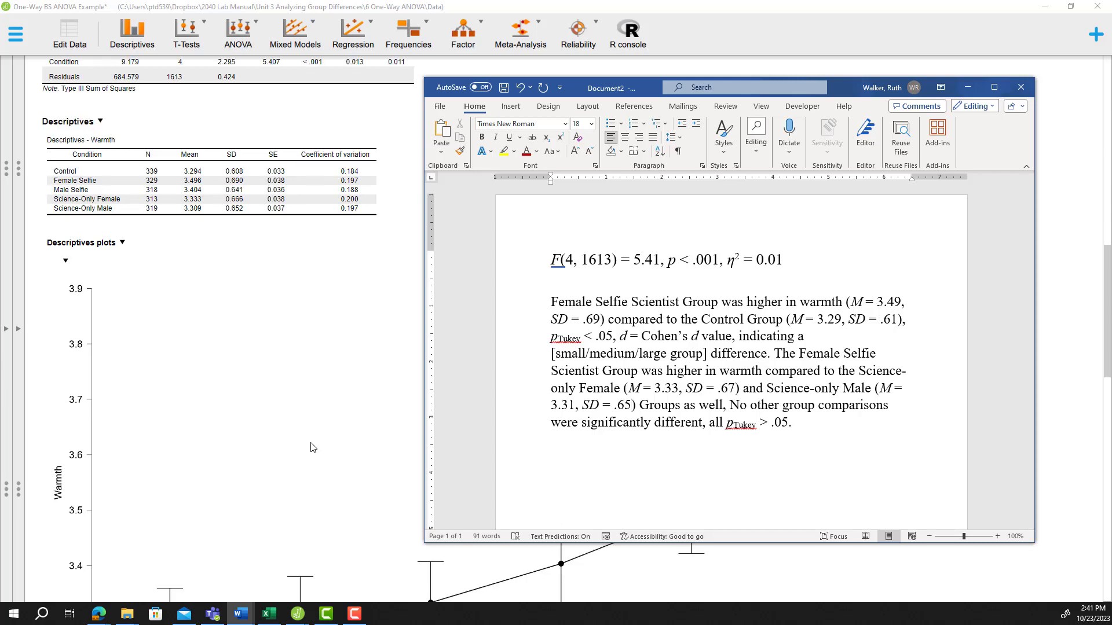
pyautogui.scroll(-3, 311, 447)
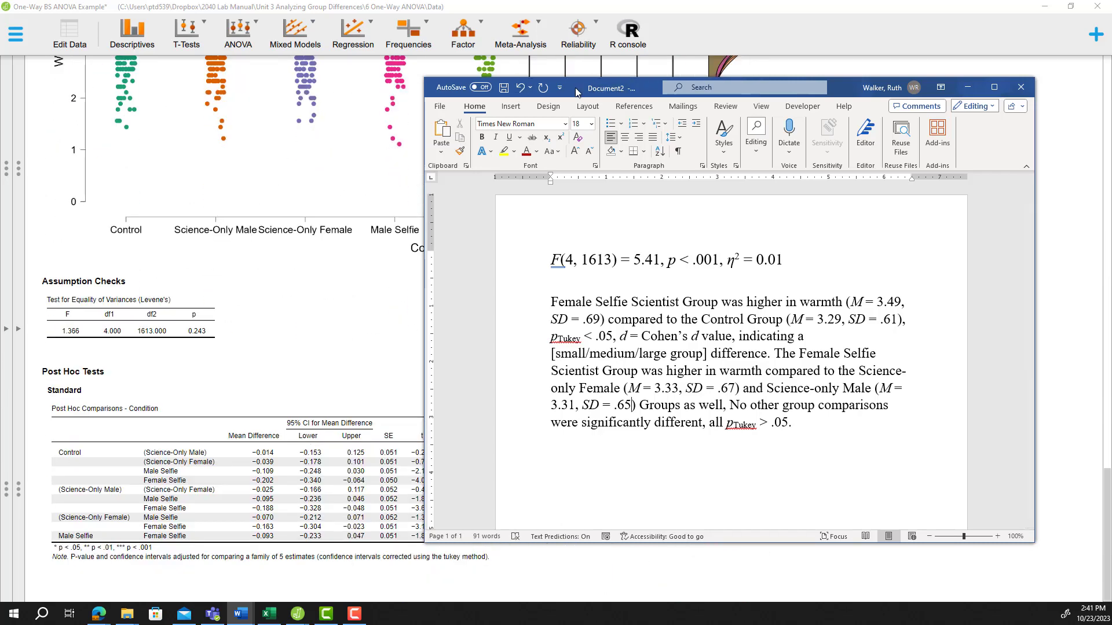
pyautogui.moveTo(586, 89); pyautogui.dragTo(761, 131)
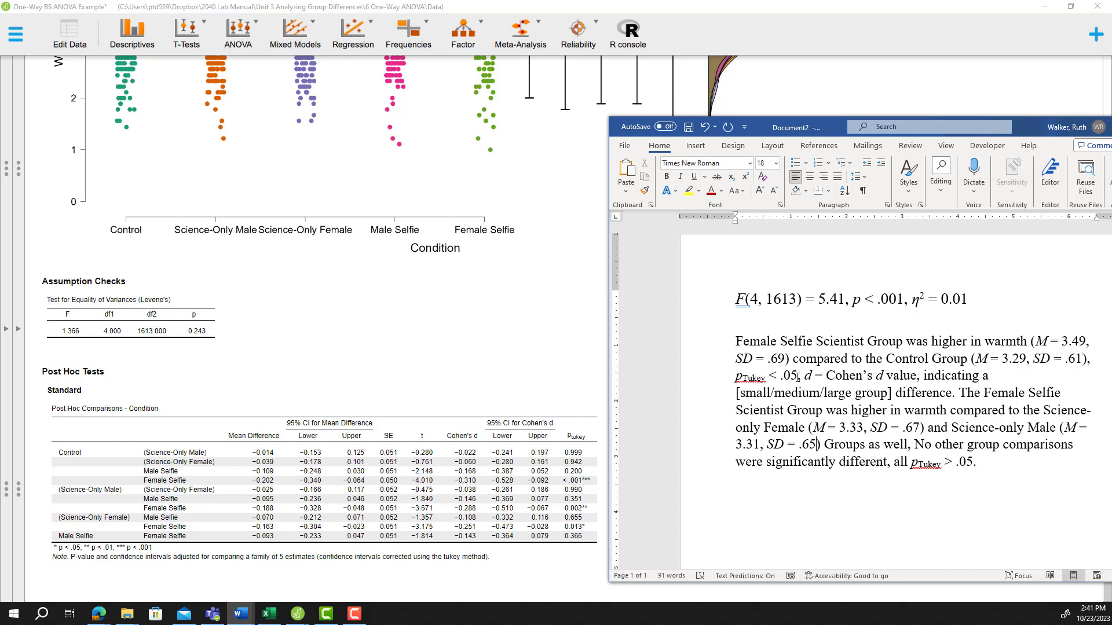
pyautogui.press('BackSpace')
pyautogui.write('01')
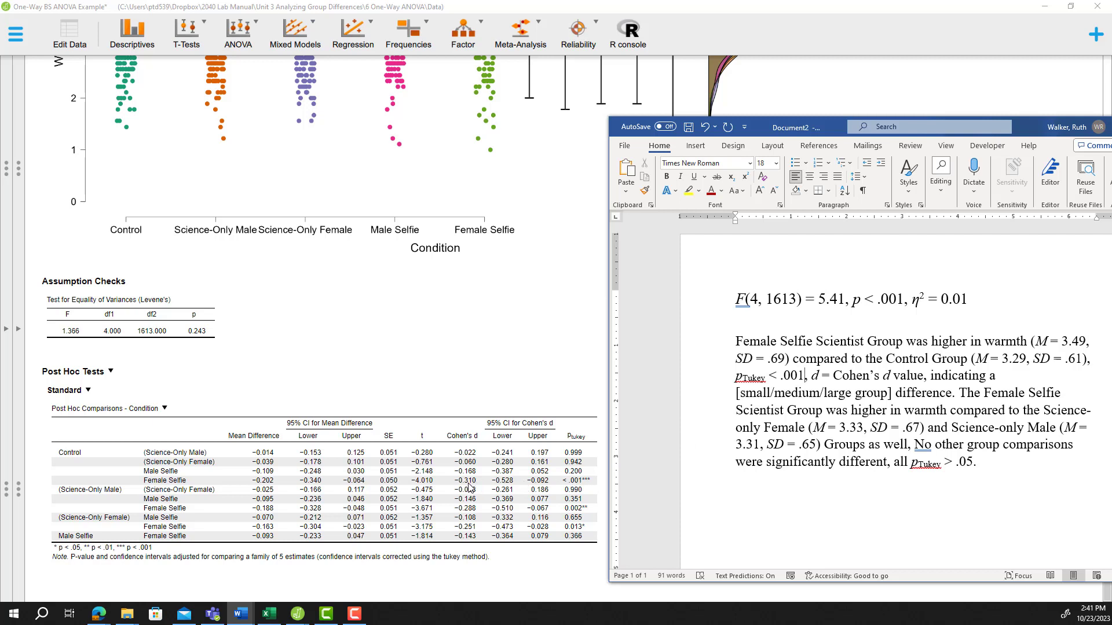
pyautogui.click(924, 376)
pyautogui.moveTo(913, 377); pyautogui.dragTo(835, 377)
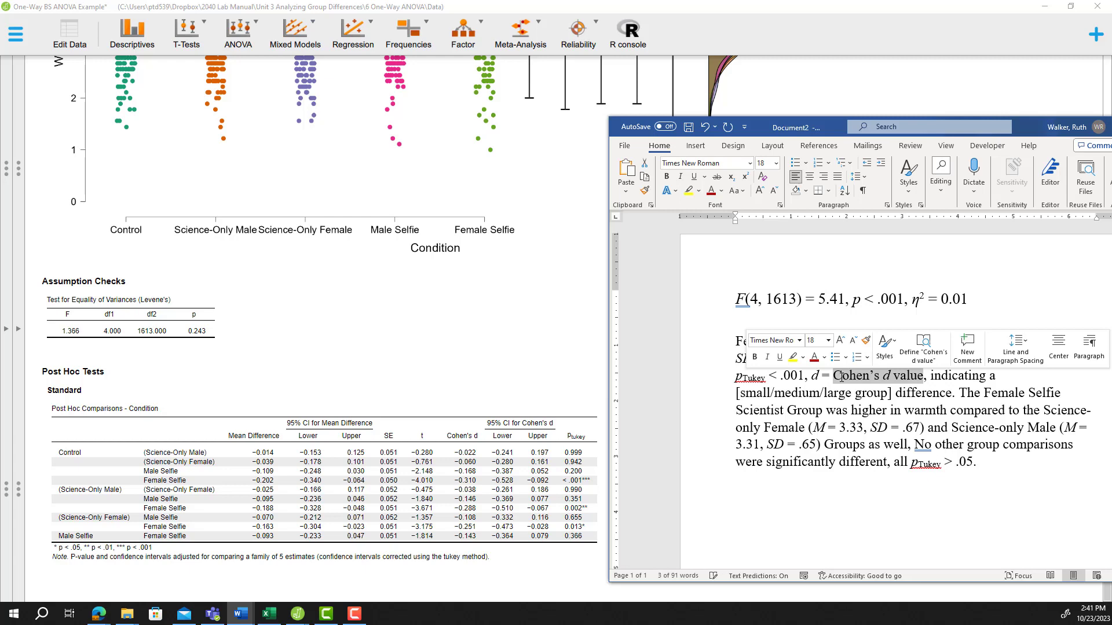
pyautogui.write('-.31')
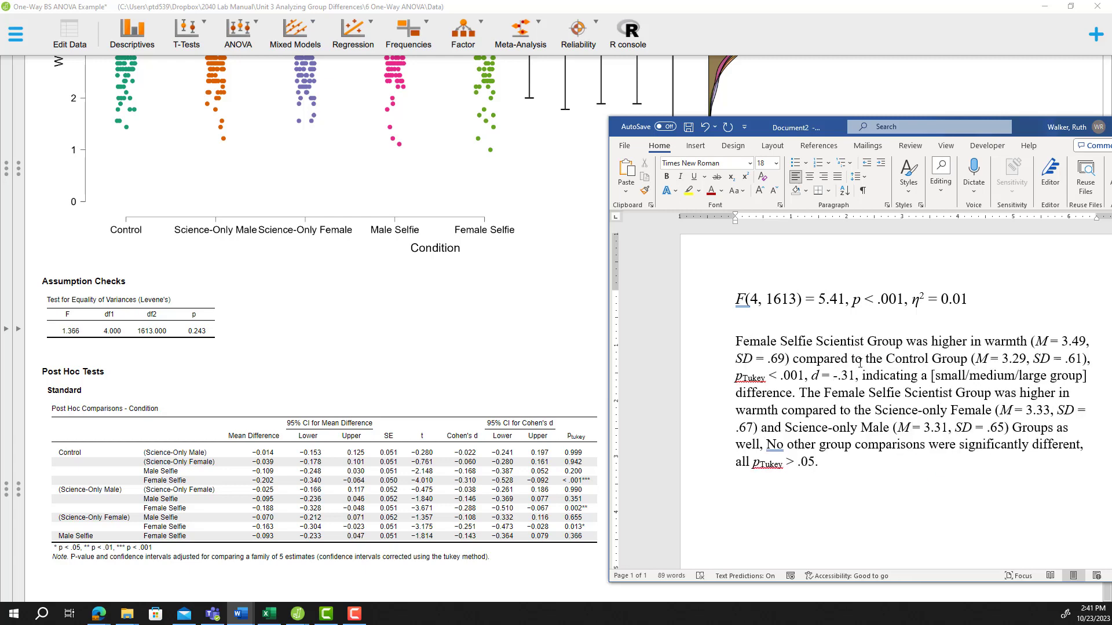
# Reduce the placeholder "[small/medium/large group]" to "small group" without brackets
pyautogui.click(936, 374)
pyautogui.press('BackSpace')
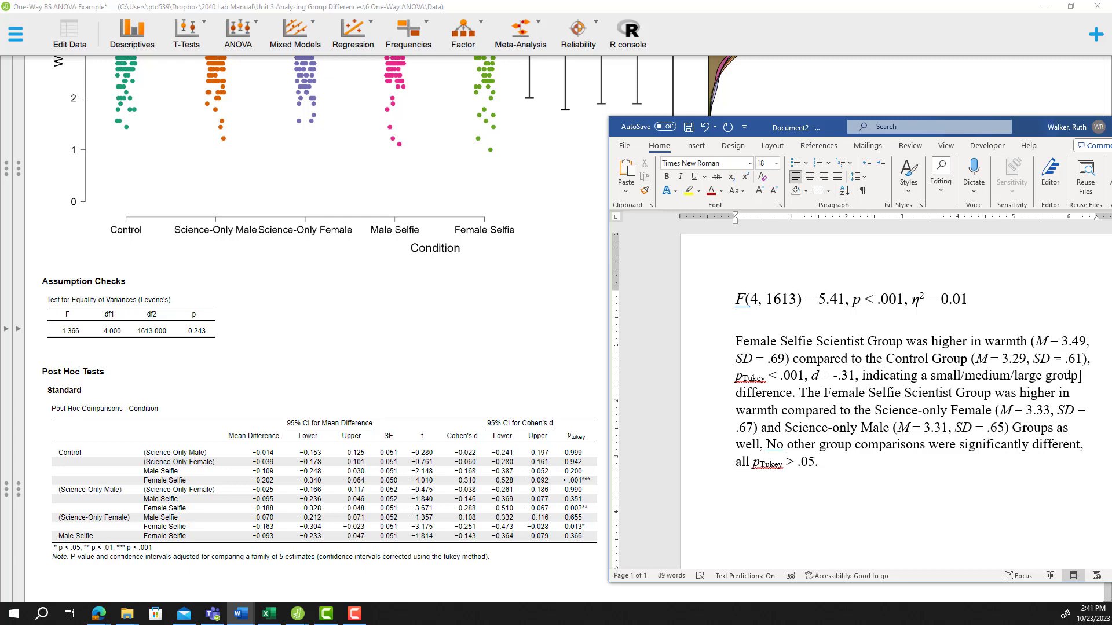
pyautogui.moveTo(1044, 376); pyautogui.dragTo(963, 376)
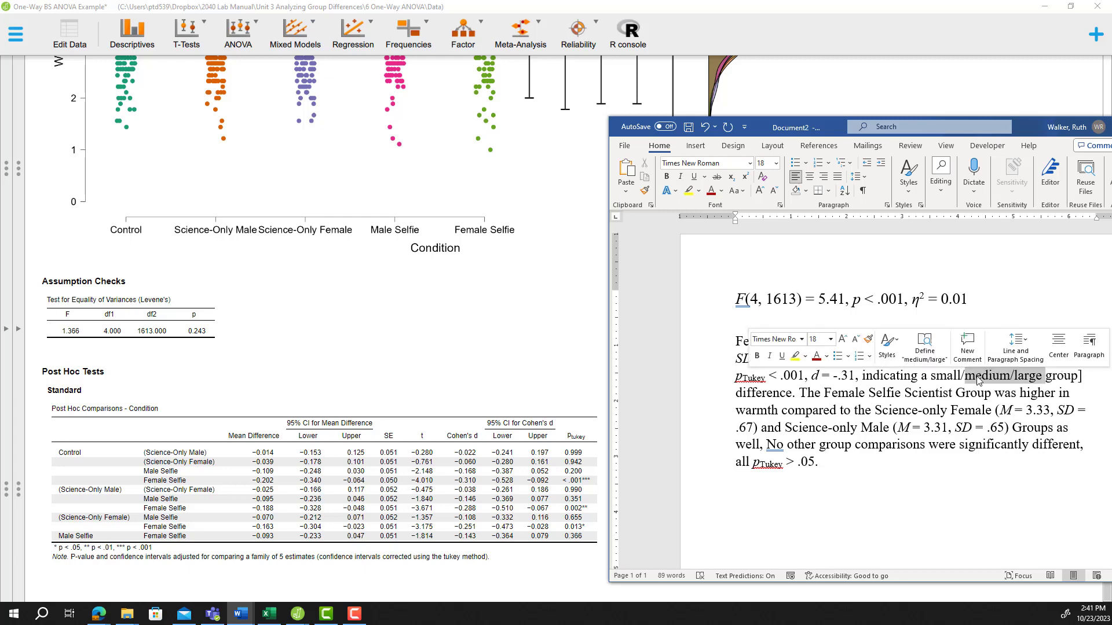
pyautogui.press('BackSpace')
pyautogui.press('Right')
pyautogui.press('Right')
pyautogui.press('Right')
pyautogui.press('Right')
pyautogui.press('Right')
pyautogui.press('Delete')
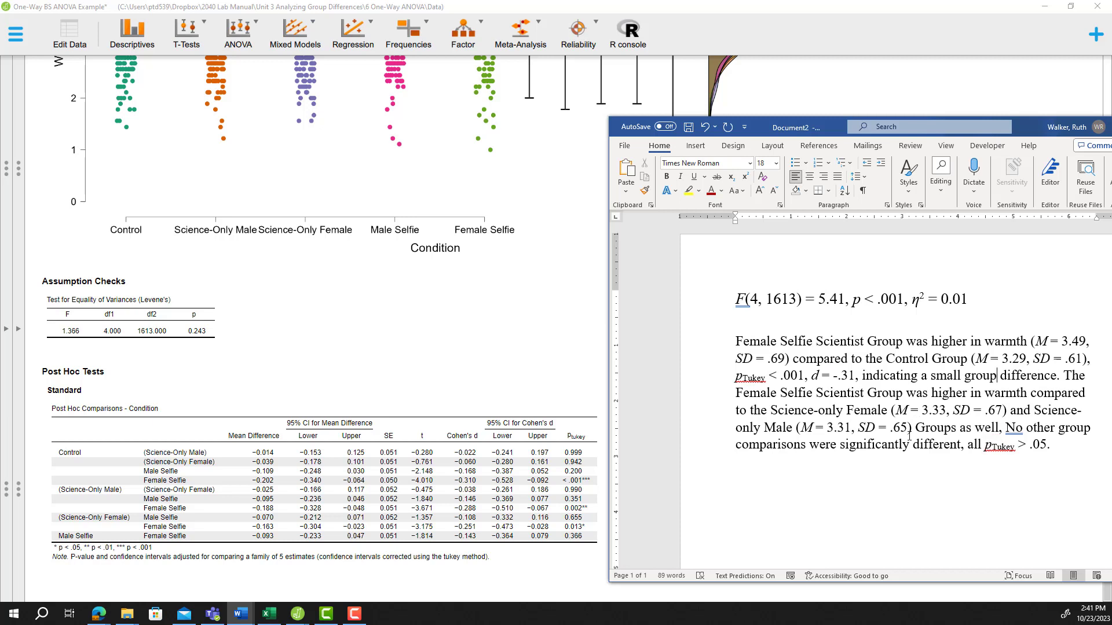
pyautogui.moveTo(1010, 427)
pyautogui.click(1007, 446)
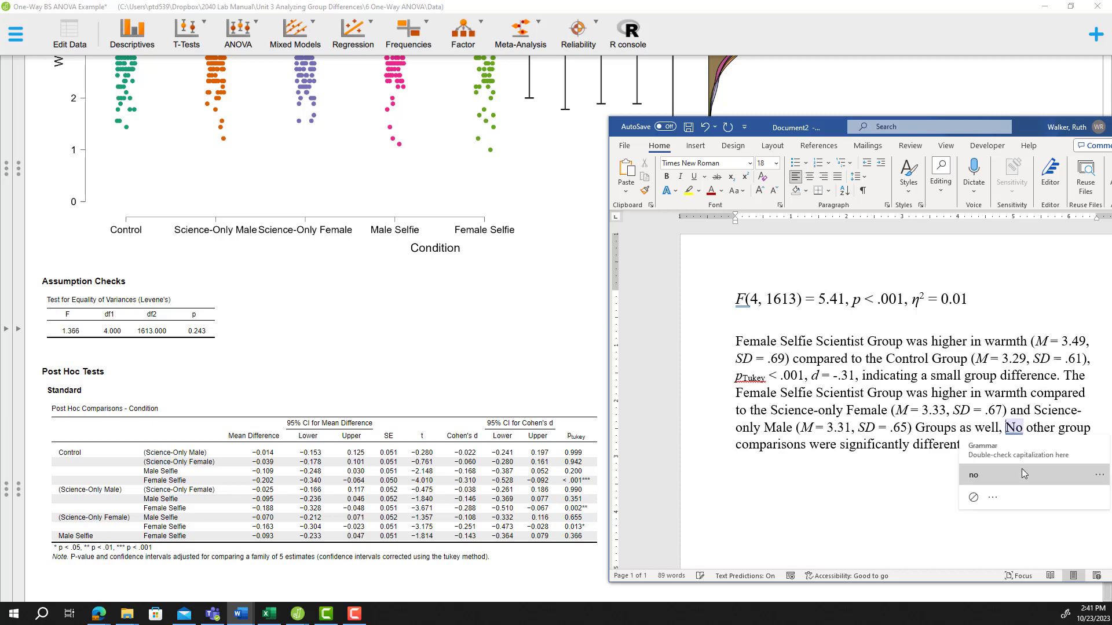
pyautogui.click(852, 492)
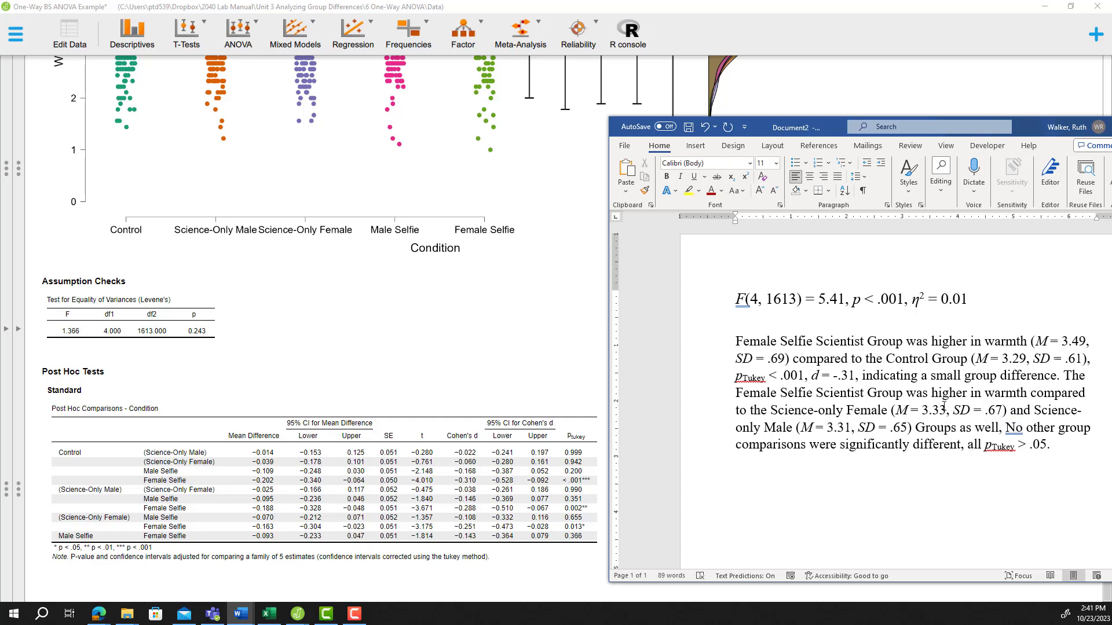
# Add p < .01 and d = -.29 to the Science-only Female parenthesis after its SD, with the symbols p and d in italics
pyautogui.click(1002, 409)
pyautogui.write(',')
pyautogui.hotkey('ctrl', 'i')
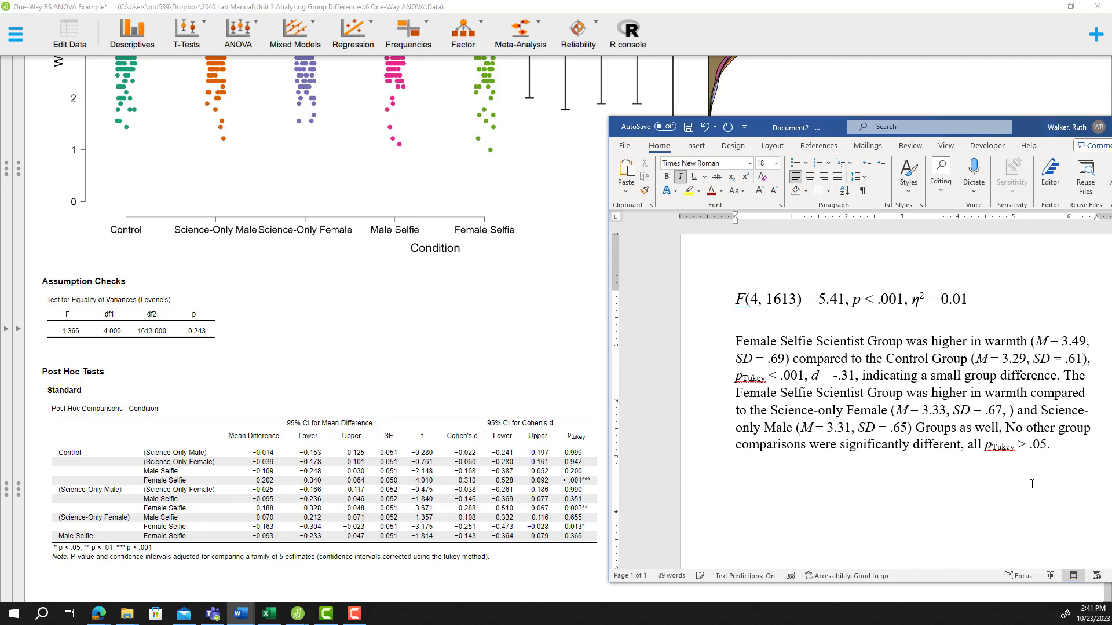
pyautogui.write('p')
pyautogui.hotkey('ctrl', 'i')
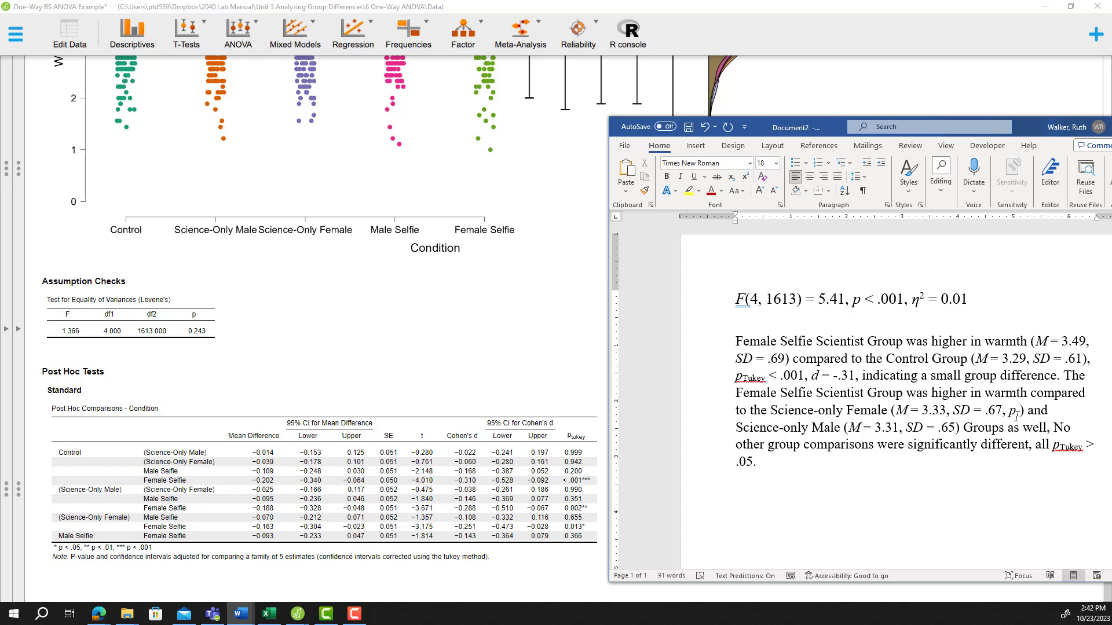
pyautogui.write('< .01,')
pyautogui.hotkey('ctrl', 'i')
pyautogui.write('d')
pyautogui.hotkey('ctrl', 'i')
pyautogui.write('= ')
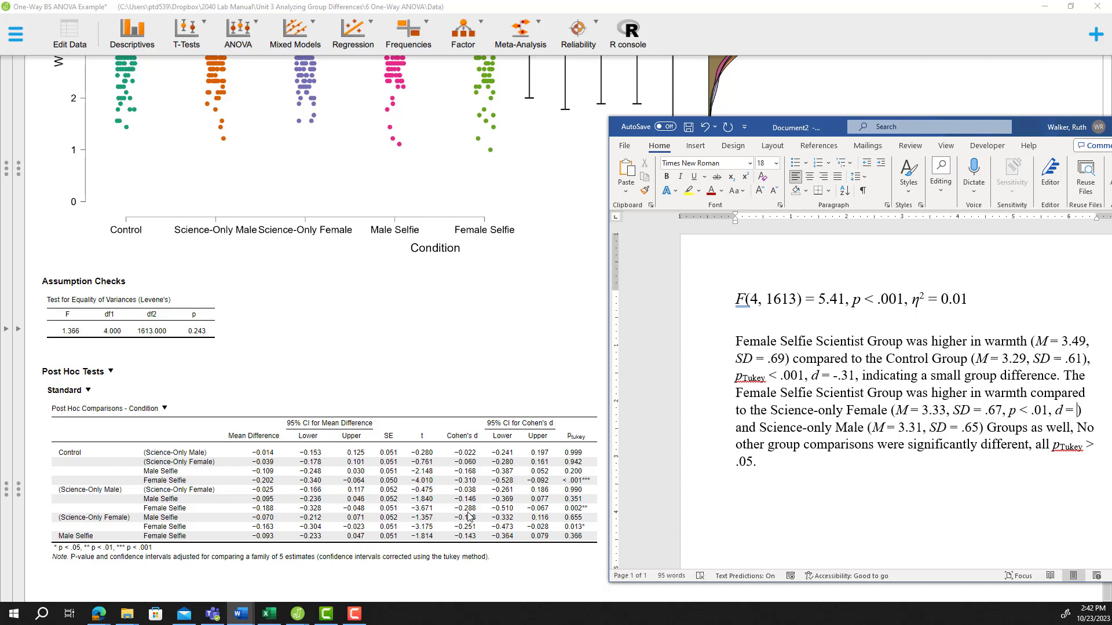
pyautogui.write('-.29')
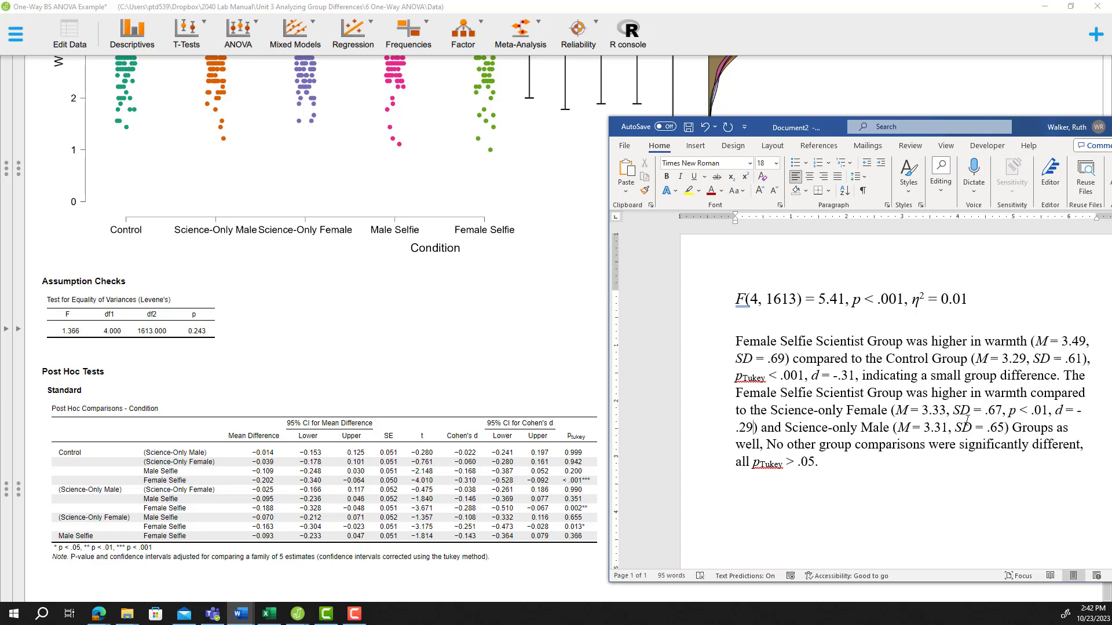
# Add p < .05 and d = -.25 to the Science-only Male parenthesis after its SD, with the symbols p and d in italics
pyautogui.click(1003, 427)
pyautogui.write(',')
pyautogui.hotkey('ctrl', 'i')
pyautogui.write('p')
pyautogui.hotkey('ctrl', 'i')
pyautogui.write('< .05,')
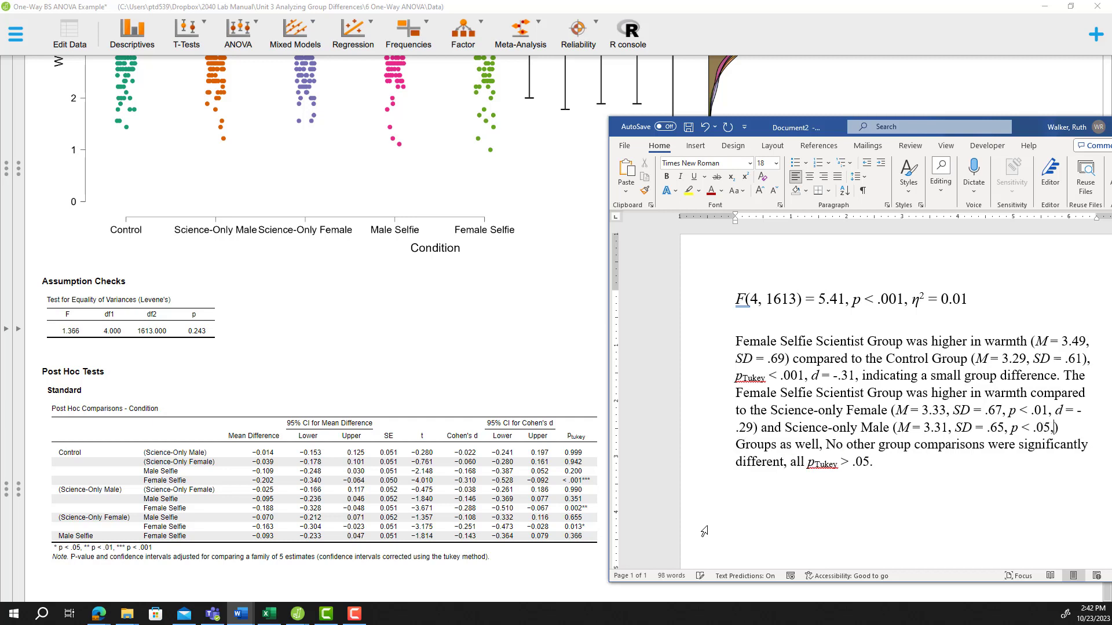
pyautogui.hotkey('ctrl', 'i')
pyautogui.write('d')
pyautogui.hotkey('ctrl', 'i')
pyautogui.write('= ')
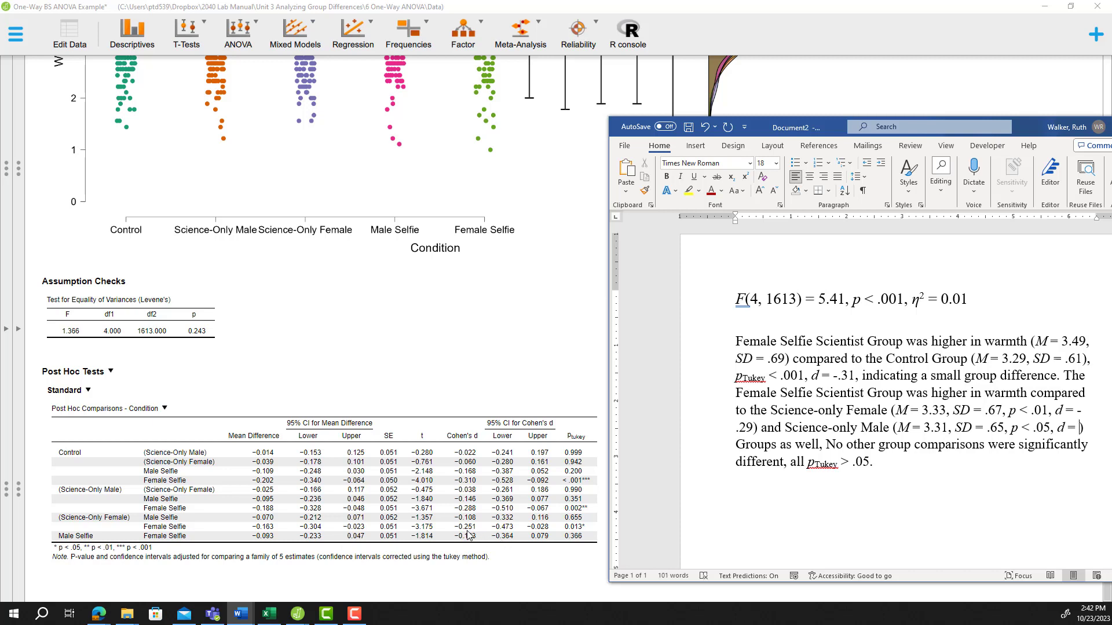
pyautogui.write('-.25)')
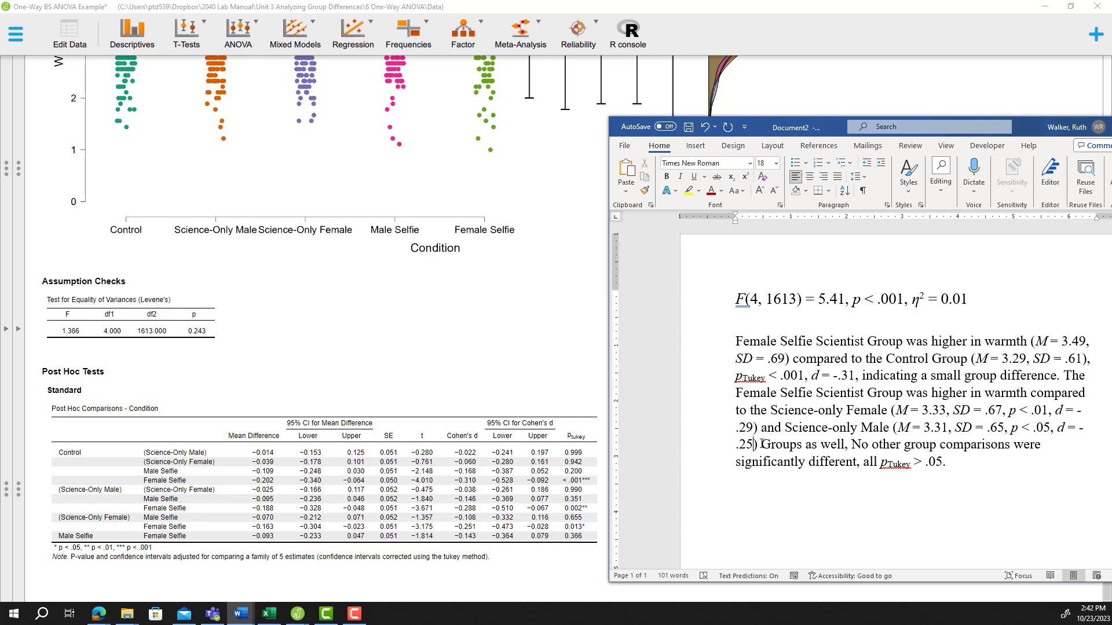
pyautogui.write('.')
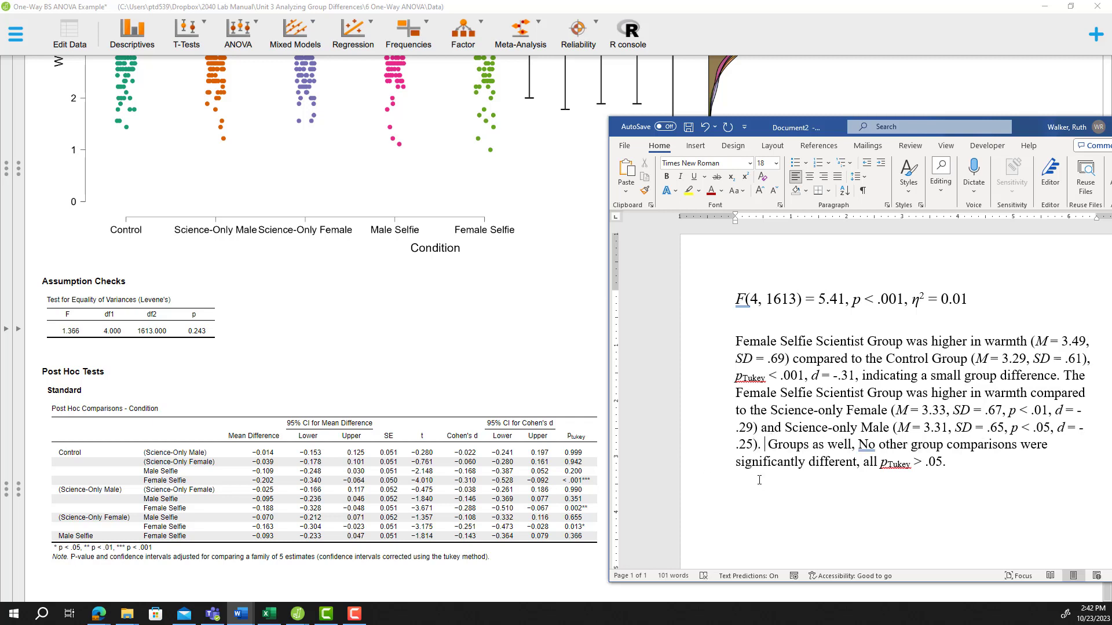
pyautogui.press('BackSpace')
pyautogui.press('BackSpace')
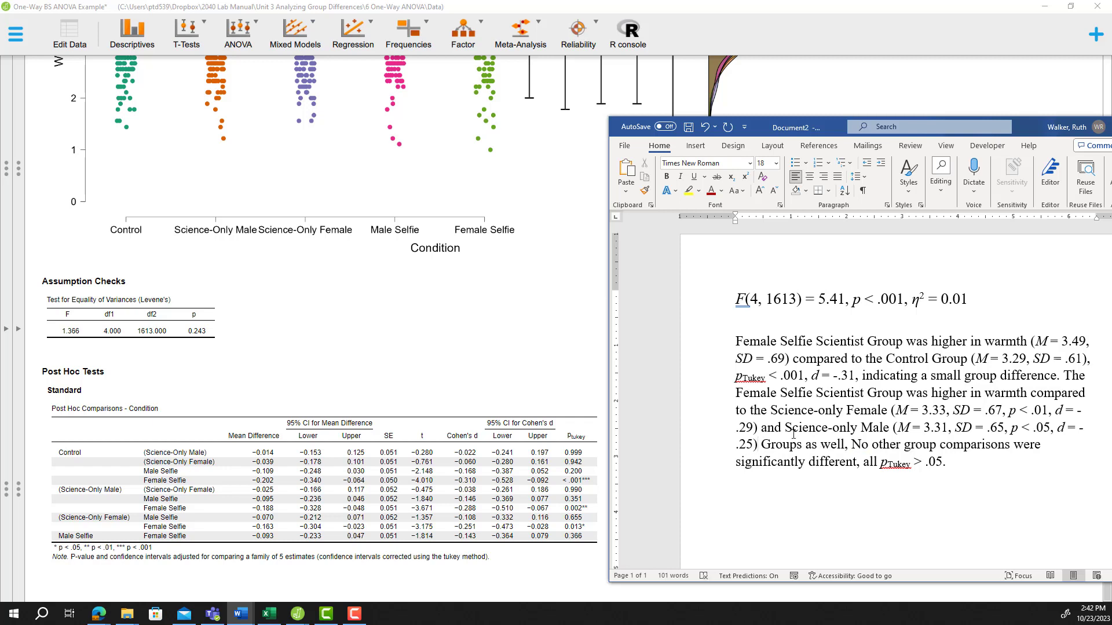
# Replace the comma after "Groups as well" with a period to end the sentence
pyautogui.click(846, 444)
pyautogui.press('Delete')
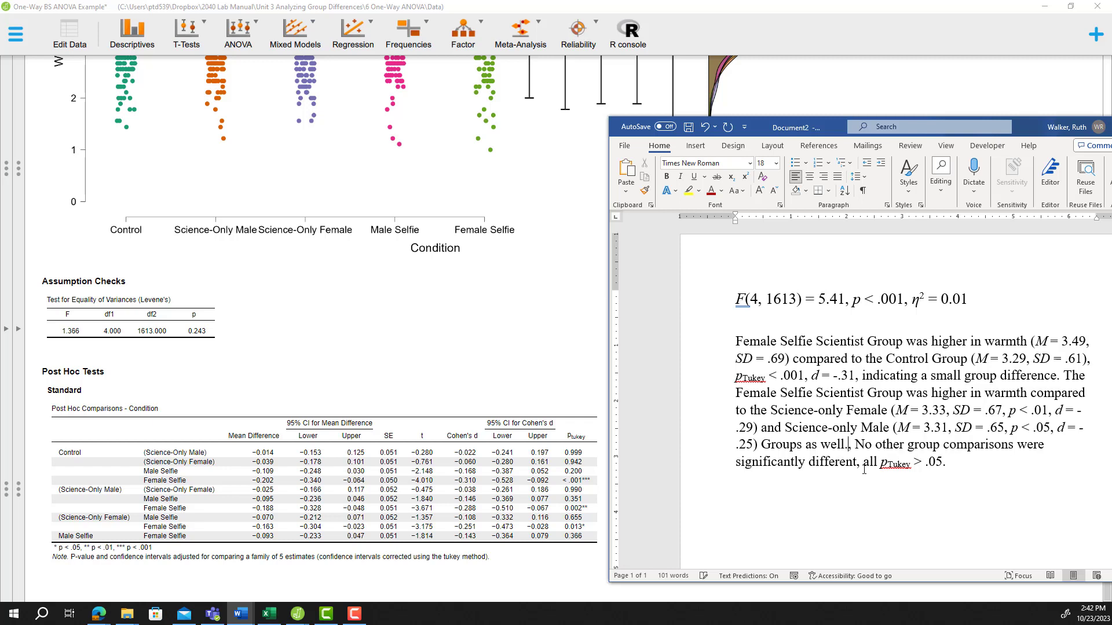
pyautogui.write('.')
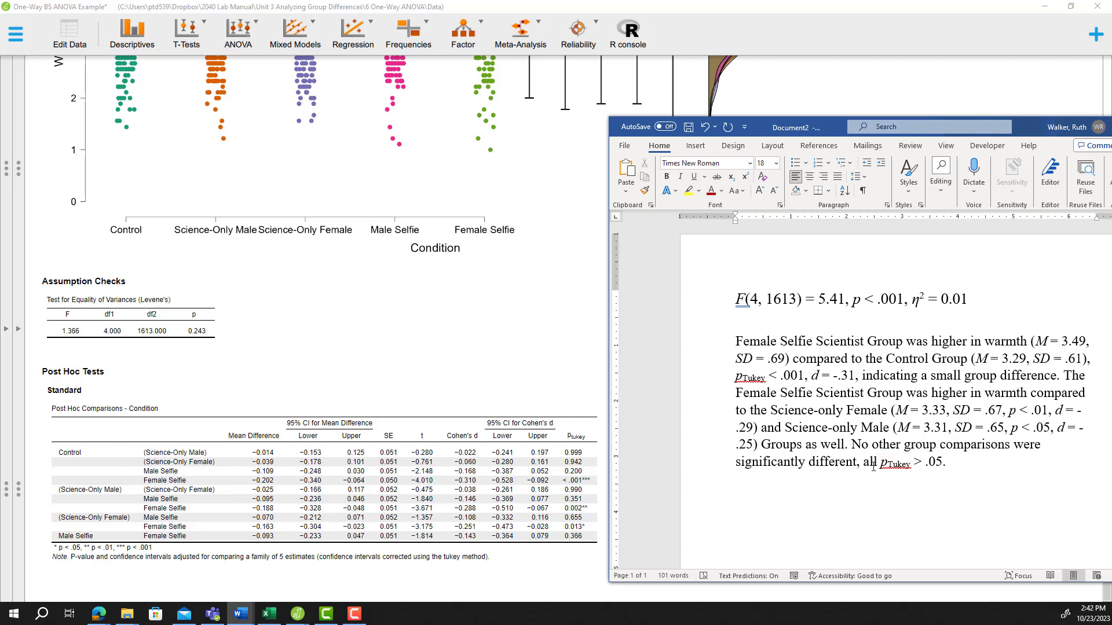